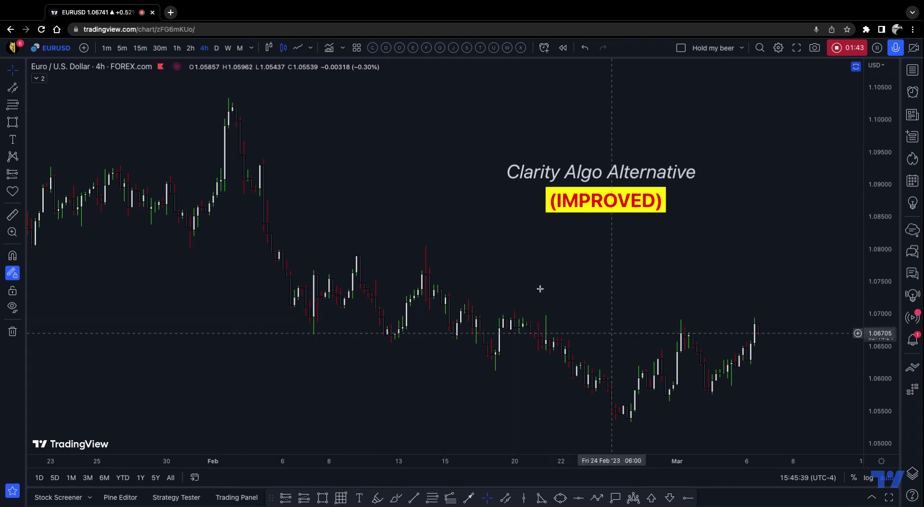
pyautogui.moveTo(497, 263); pyautogui.dragTo(501, 263)
pyautogui.hscroll(-3, 561, 262)
pyautogui.scroll(2, 587, 256)
pyautogui.scroll(2, 559, 258)
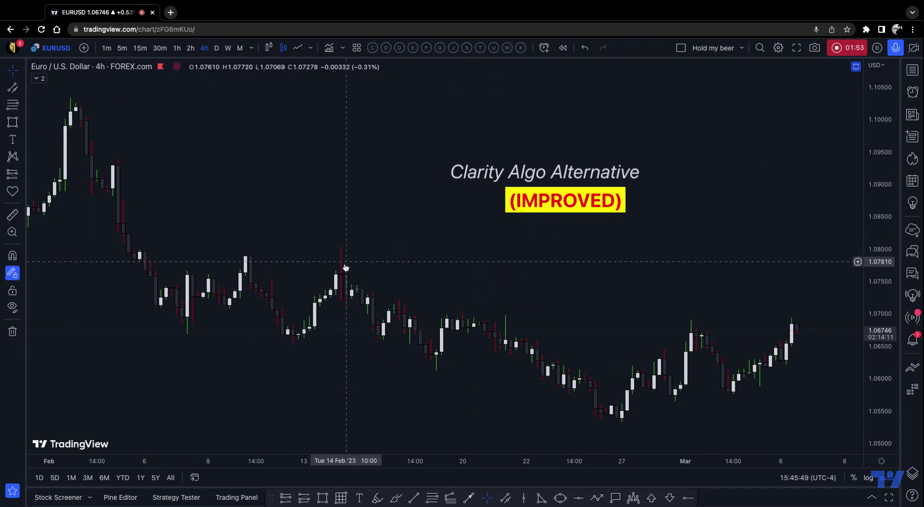
# Step: Expand the chart's indicator list and search the indicator library for "CM EMA"
pyautogui.click(38, 78)
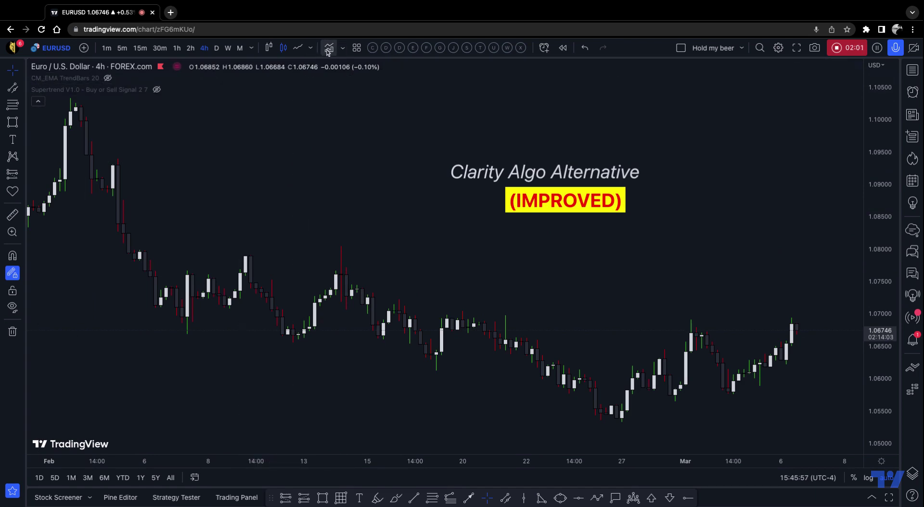
pyautogui.press('/')
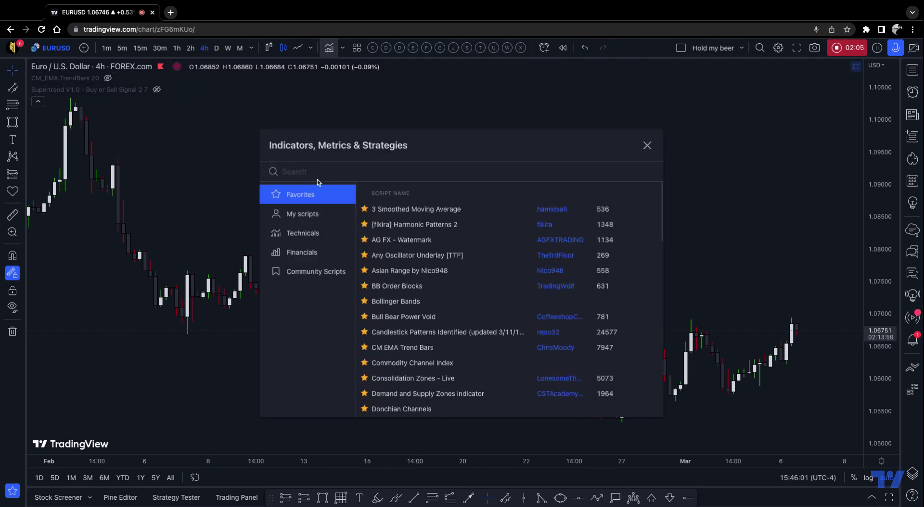
pyautogui.write('CM EMA')
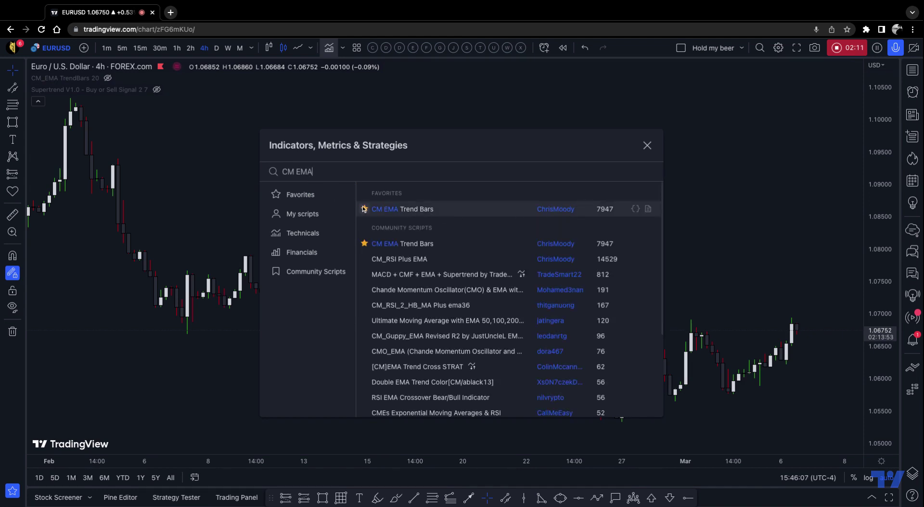
pyautogui.click(646, 147)
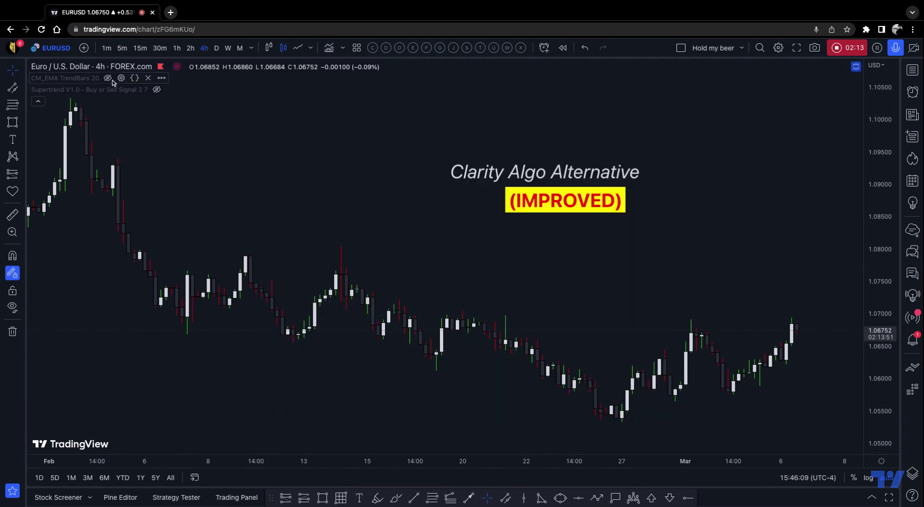
# Step: Review the input and style settings of CM_EMA TrendBars and show the indicator on the chart
pyautogui.click(121, 79)
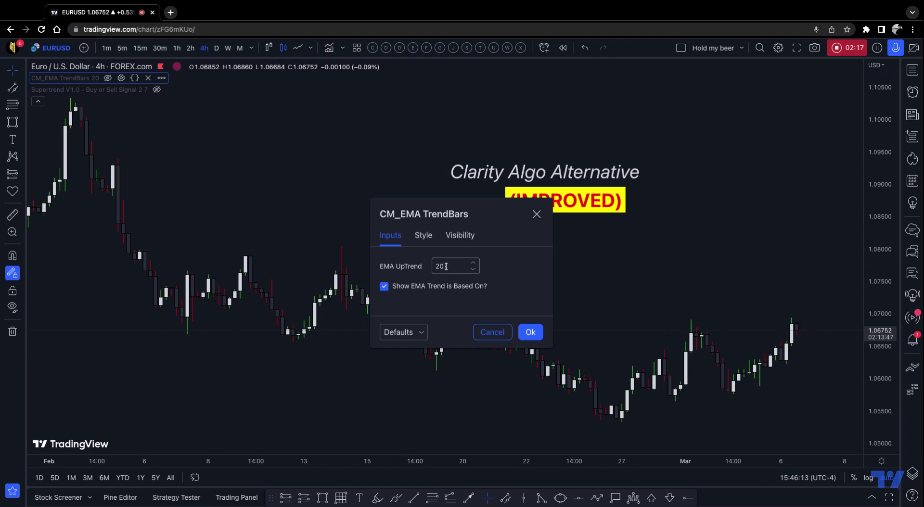
pyautogui.click(424, 235)
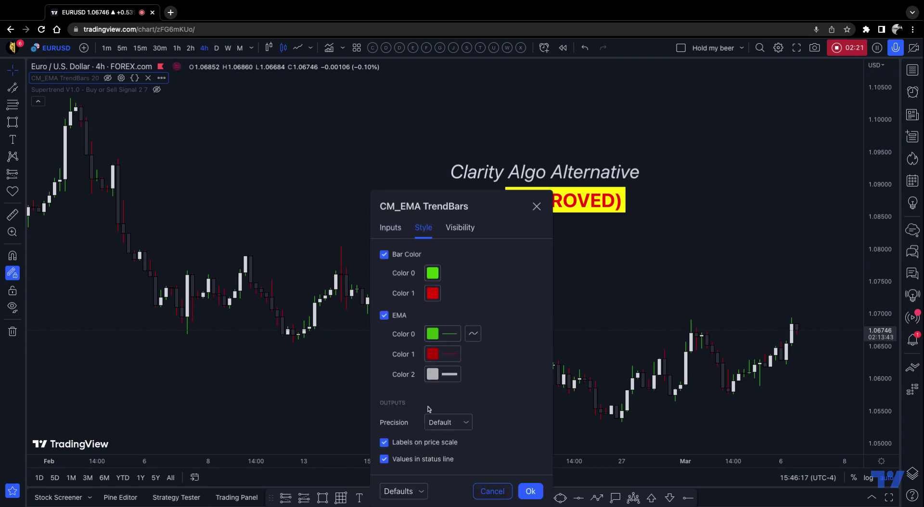
pyautogui.click(397, 231)
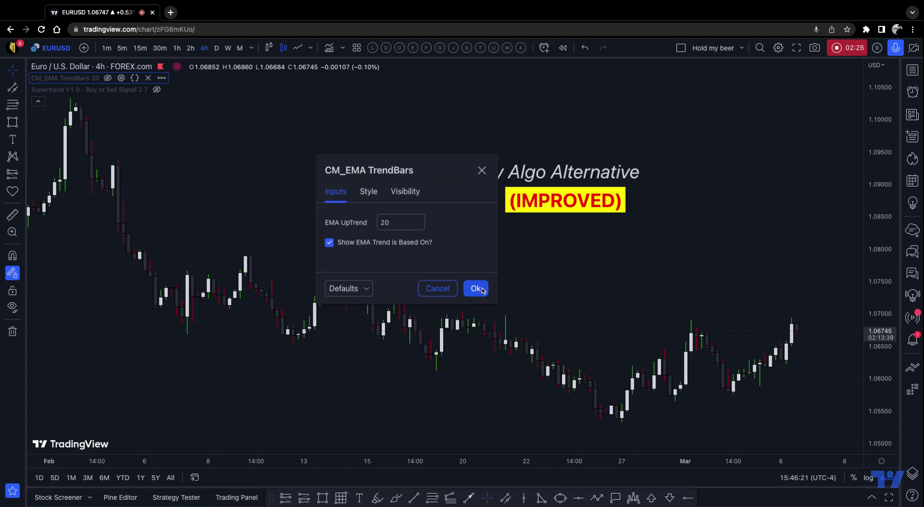
pyautogui.click(475, 289)
pyautogui.click(108, 78)
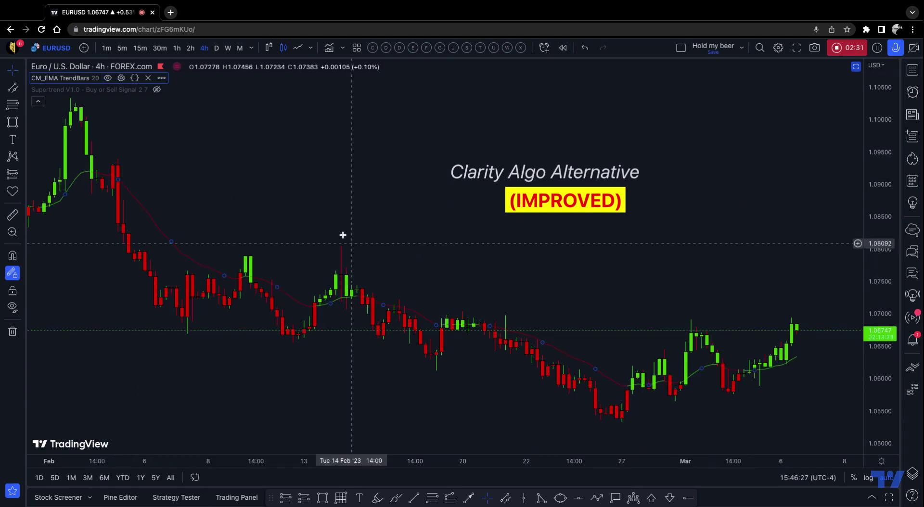
# Step: Show the Supertrend V1.0 - Buy or Sell Signal indicator on the chart and look up "SUPER" in the indicator library
pyautogui.scroll(-2, 343, 235)
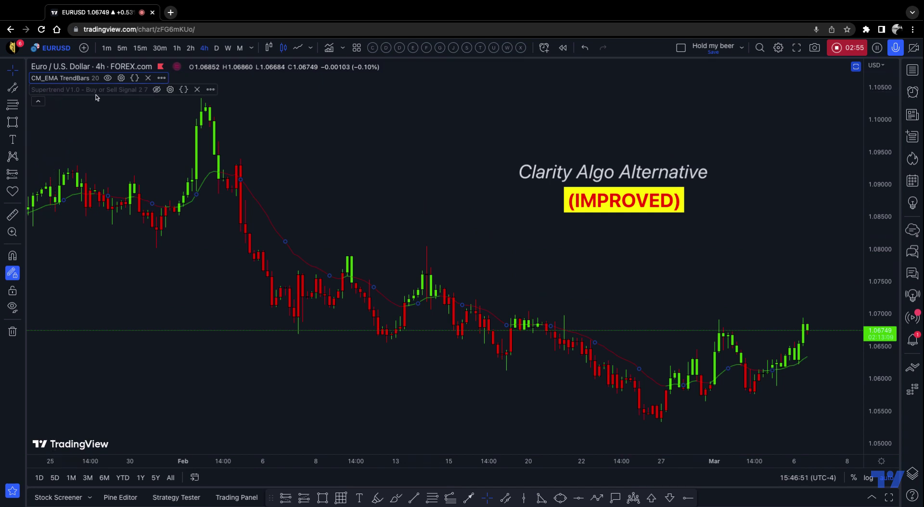
pyautogui.click(157, 90)
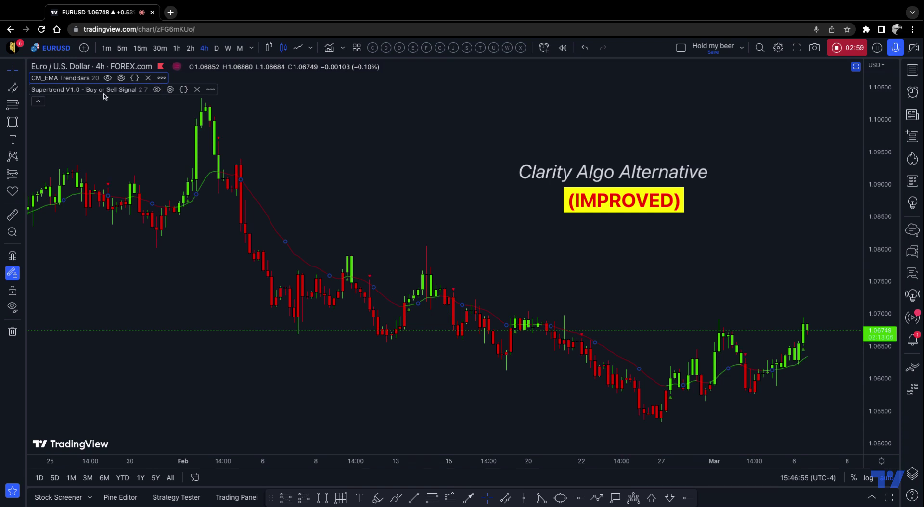
pyautogui.click(329, 48)
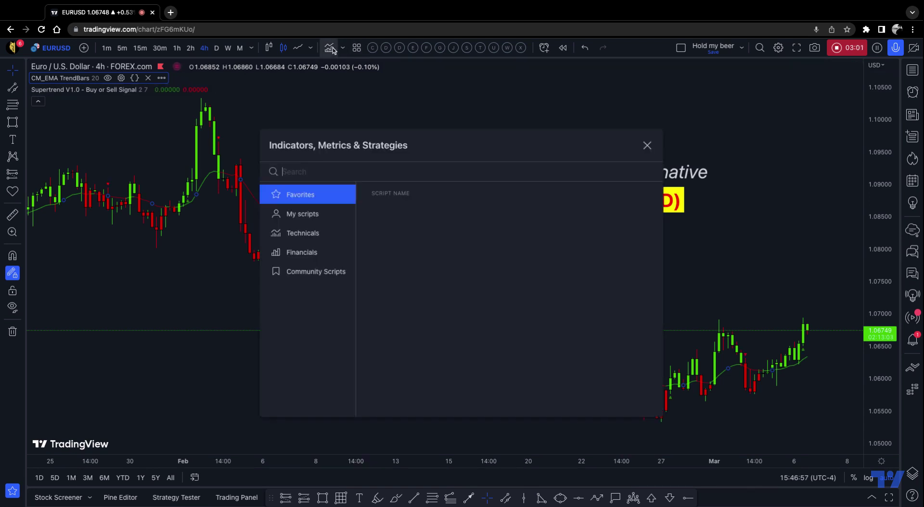
pyautogui.write('SUPER')
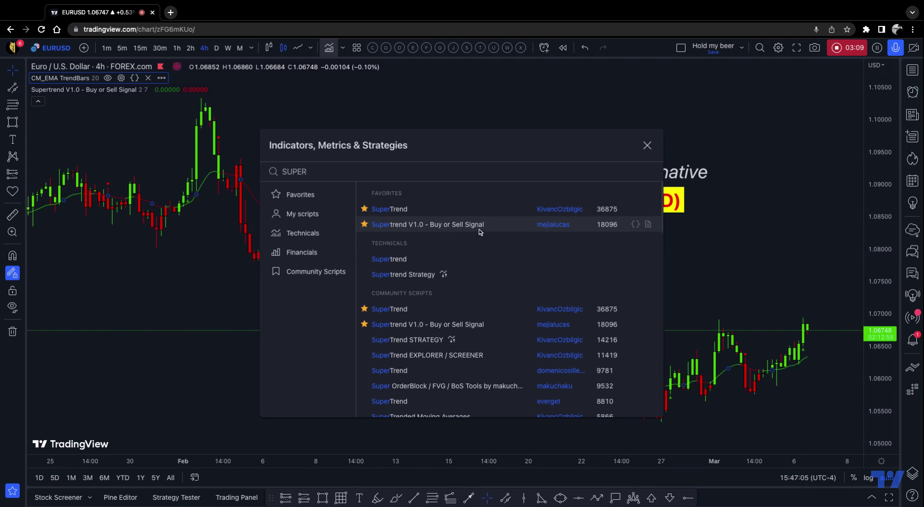
pyautogui.click(647, 145)
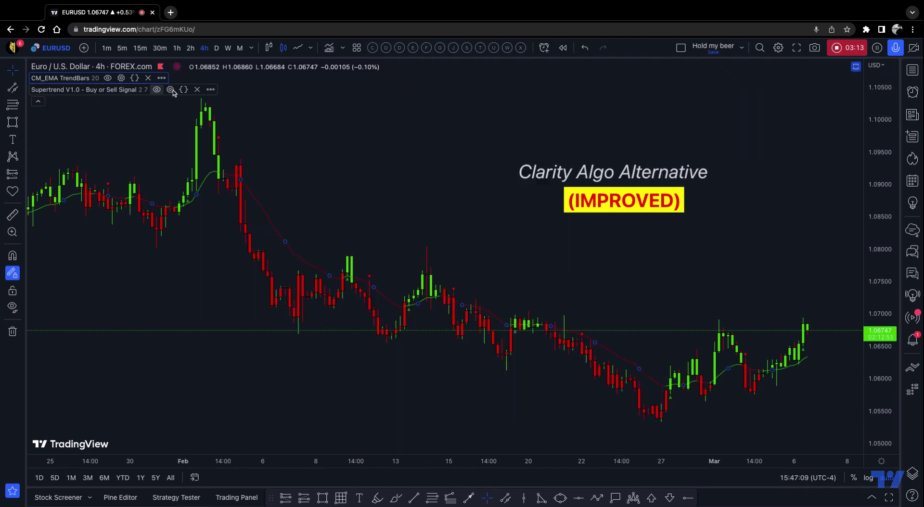
# Step: In the Supertrend V1.0 style settings, enable the Up Entry Arrow and Down Entry Arrow and preview the SuperTrend line on and off
pyautogui.click(170, 90)
pyautogui.moveTo(427, 218); pyautogui.dragTo(375, 112)
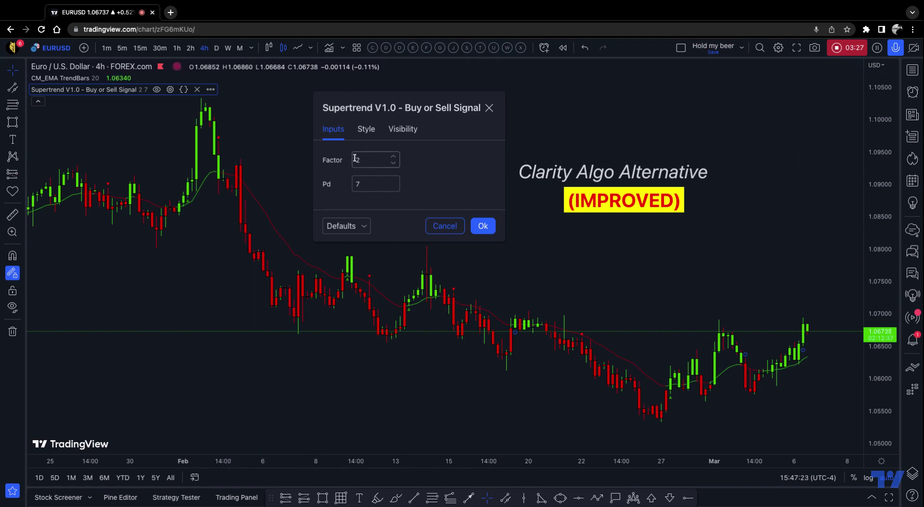
pyautogui.click(366, 130)
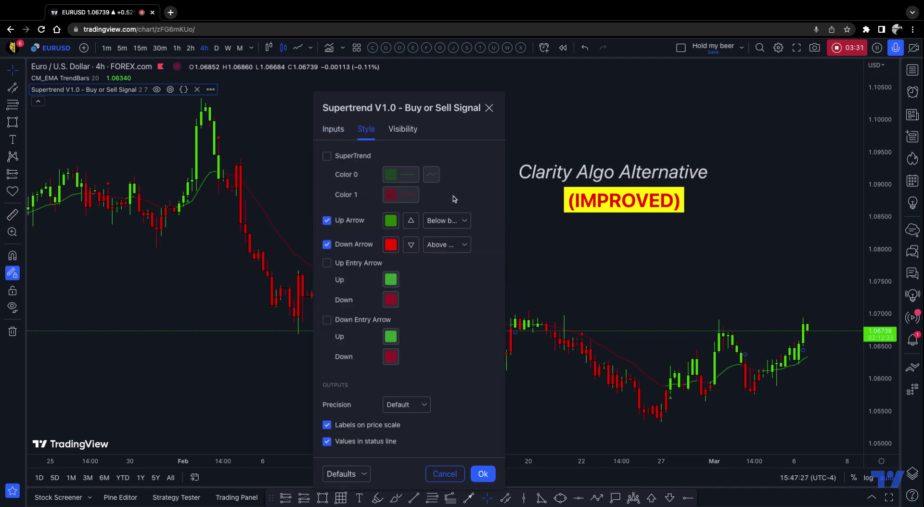
pyautogui.click(326, 157)
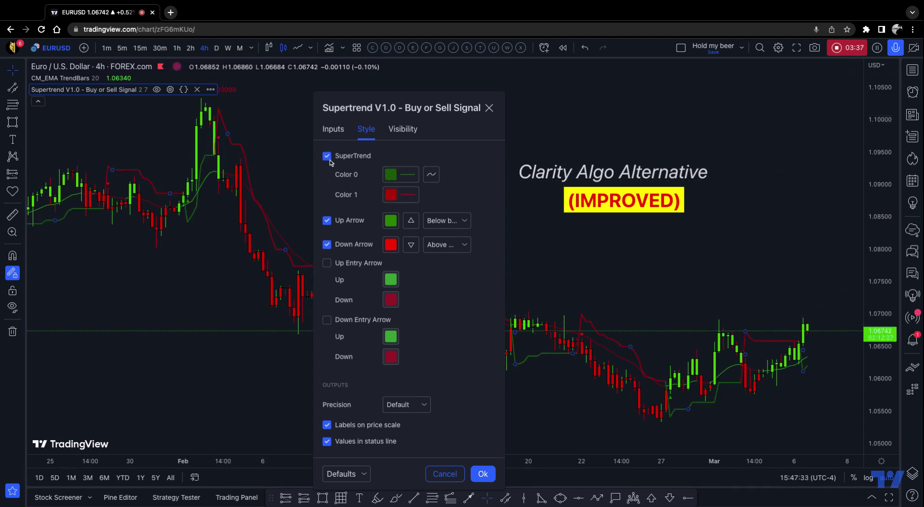
pyautogui.click(327, 263)
pyautogui.click(327, 320)
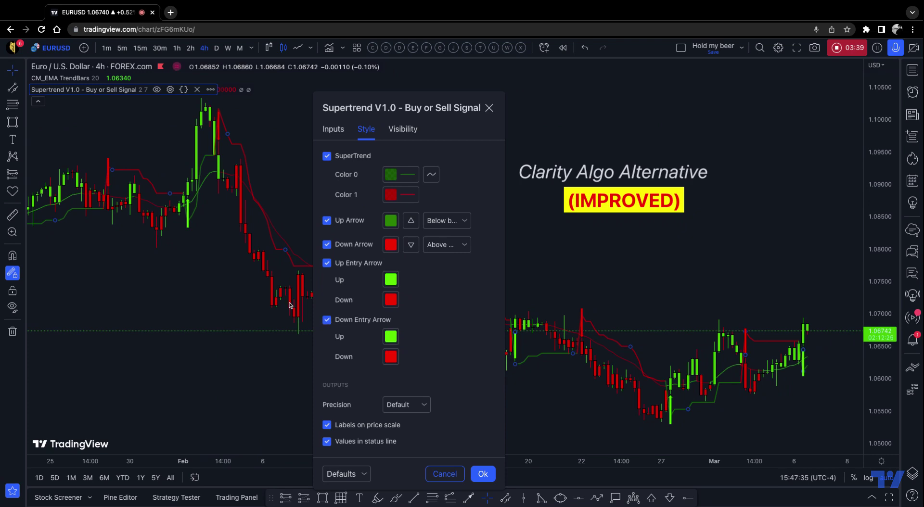
pyautogui.click(328, 157)
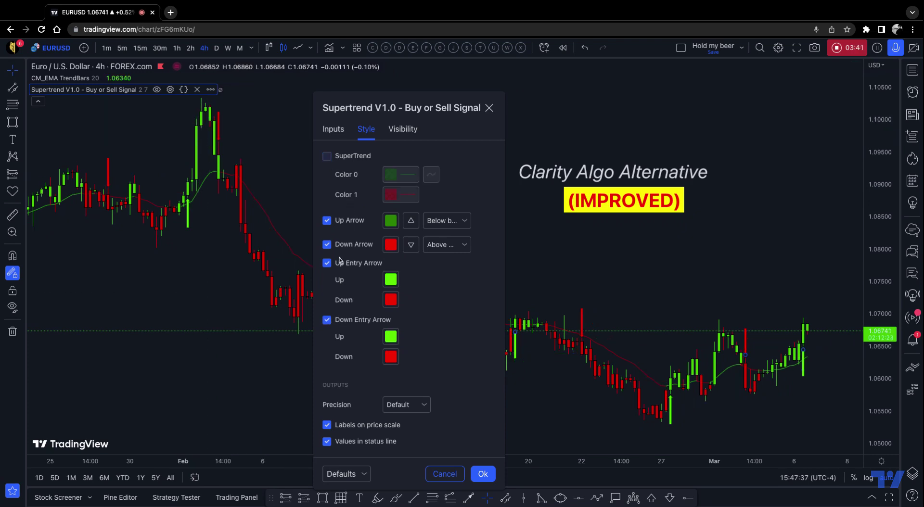
# Step: Compare the chart without and with the Supertrend entry arrows, apply the settings with both enabled, and examine the signals
pyautogui.click(328, 320)
pyautogui.click(328, 263)
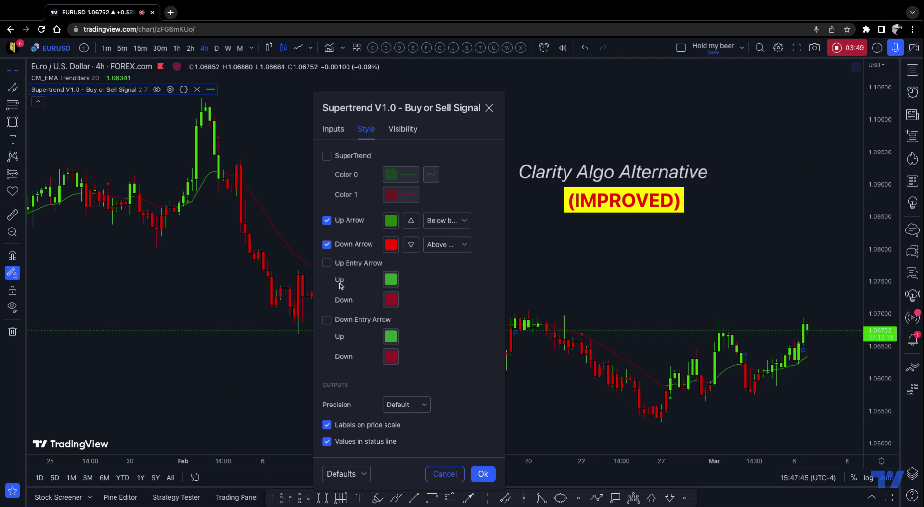
pyautogui.click(326, 264)
pyautogui.click(328, 320)
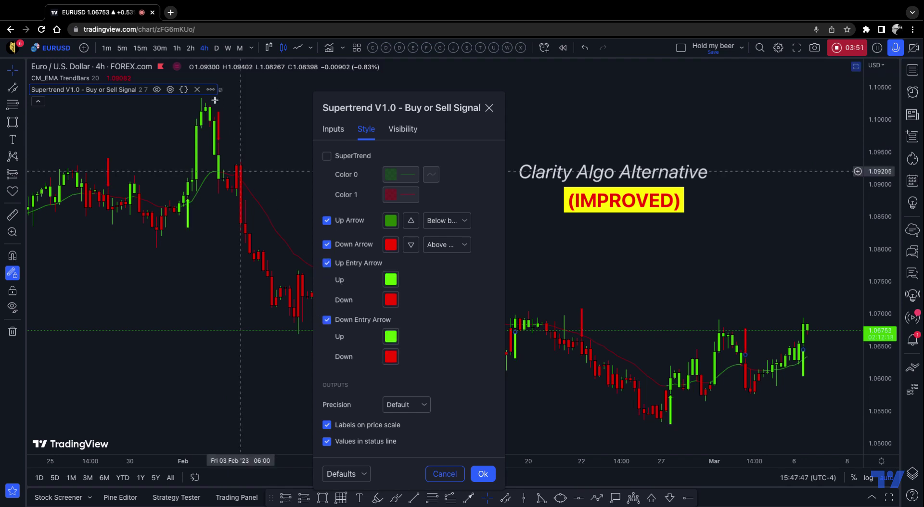
pyautogui.click(483, 474)
pyautogui.scroll(-5, 578, 287)
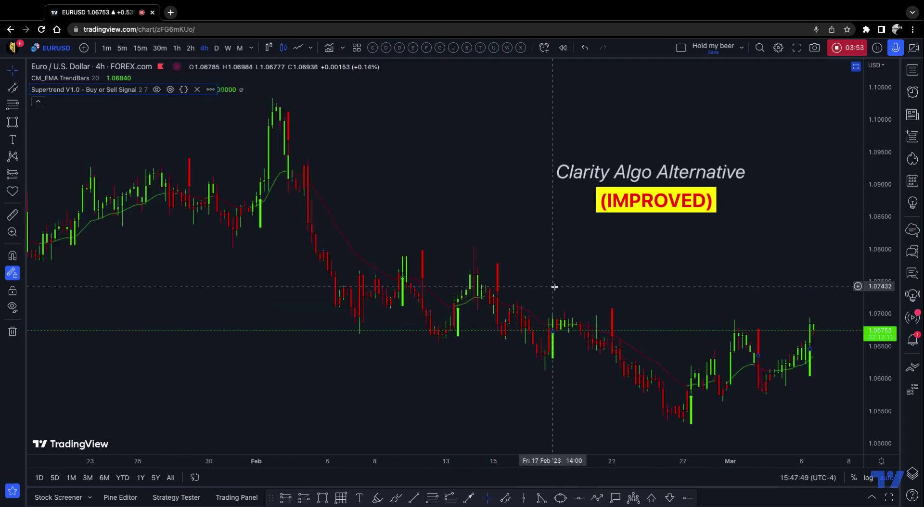
pyautogui.scroll(-5, 553, 288)
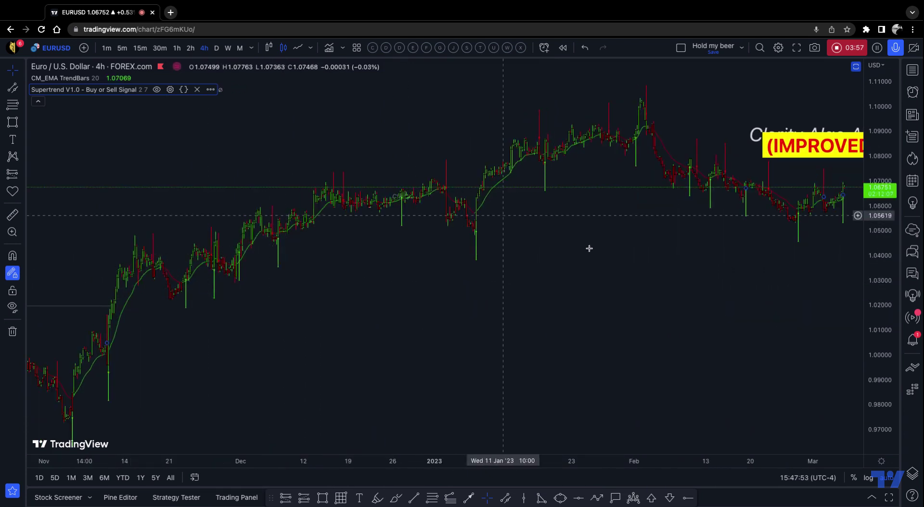
pyautogui.scroll(1, 591, 252)
pyautogui.scroll(6, 596, 259)
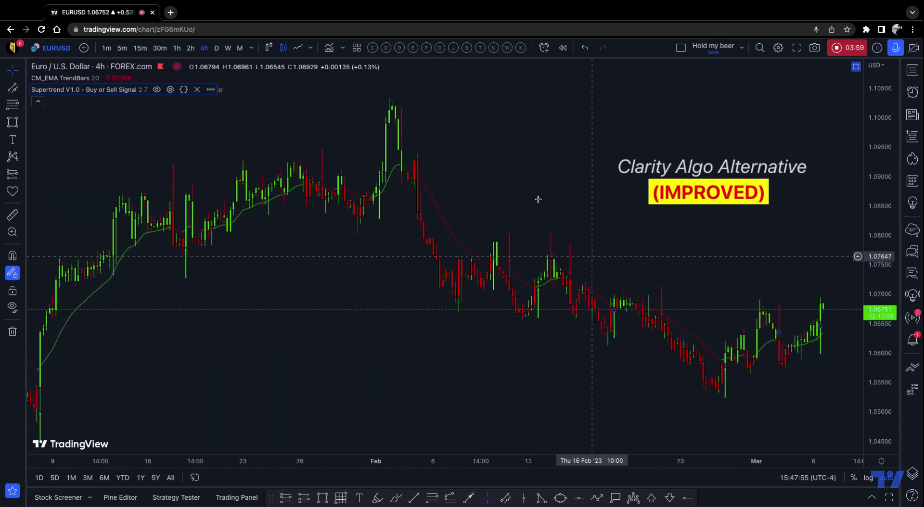
pyautogui.scroll(5, 532, 197)
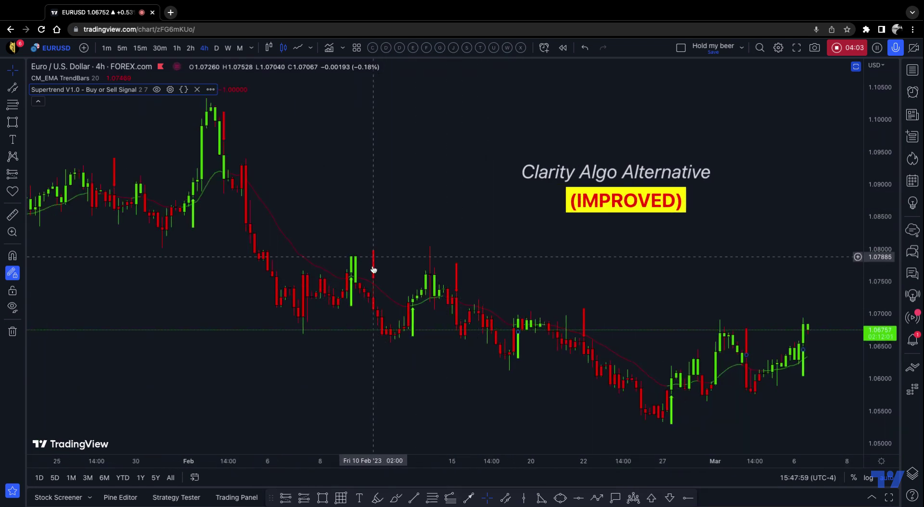
# Step: Disable the Up Entry Arrow and Down Entry Arrow in the Supertrend V1.0 style settings and apply the change
pyautogui.click(170, 90)
pyautogui.click(379, 304)
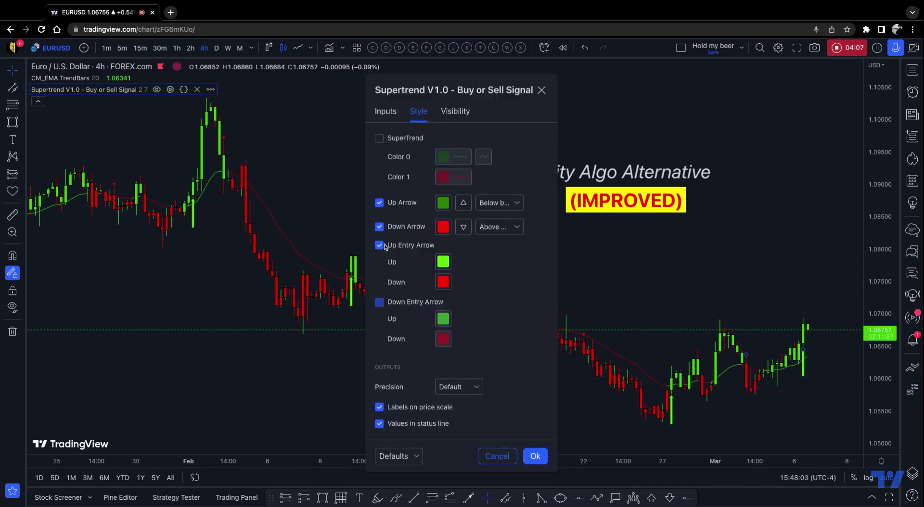
pyautogui.click(379, 245)
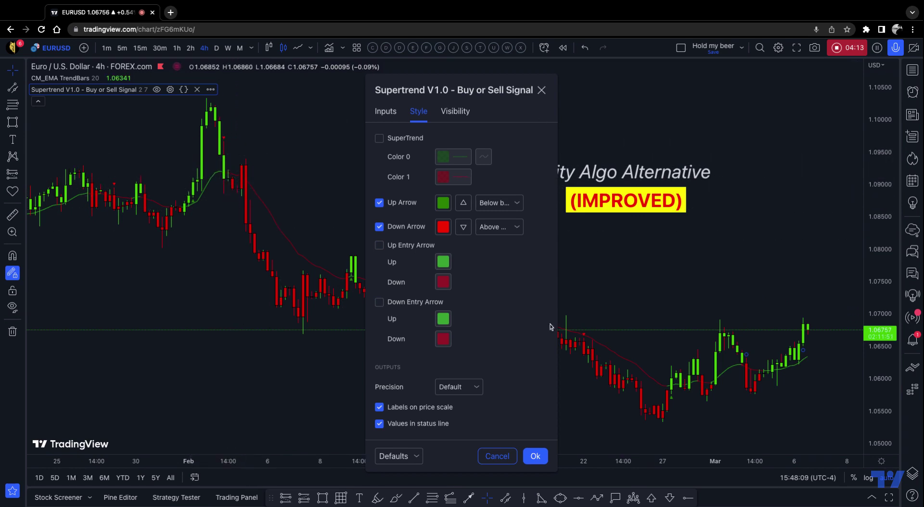
pyautogui.click(535, 457)
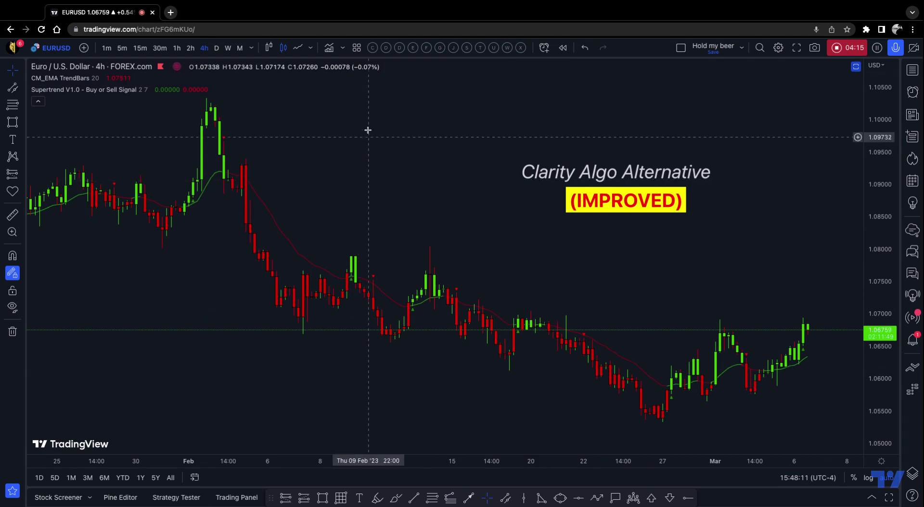
# Step: Review the style settings and band levels of the RSI indicator under the price chart
pyautogui.scroll(-4, 435, 146)
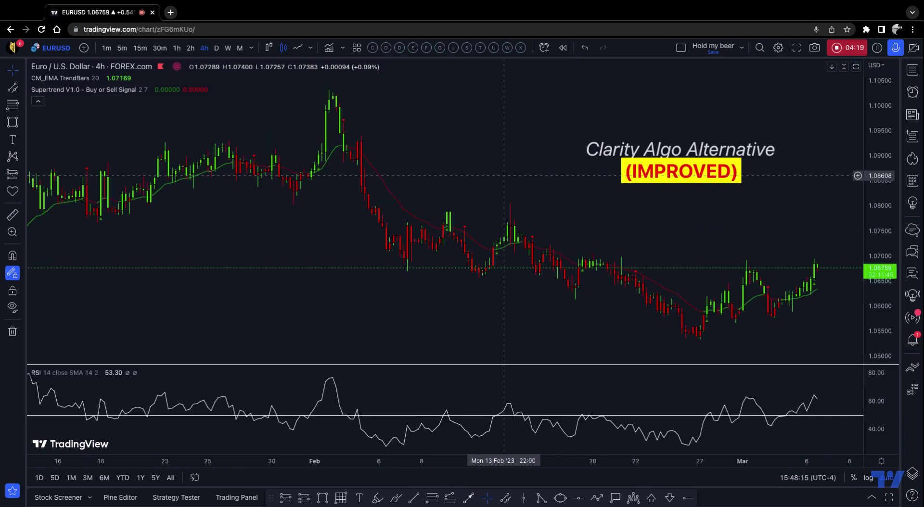
pyautogui.doubleClick(127, 417)
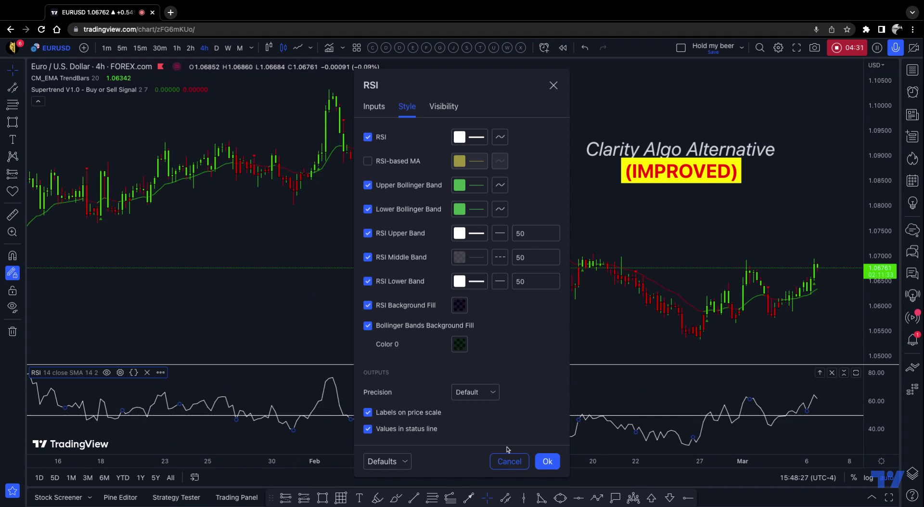
pyautogui.click(548, 461)
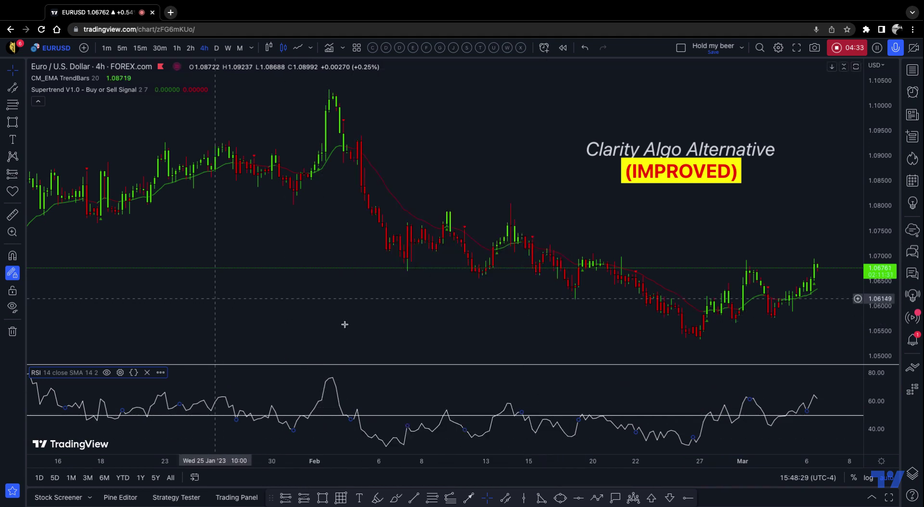
# Step: Move the "Clarity Algo Alternative" and "(IMPROVED)" text labels apart on the chart so they do not overlap
pyautogui.hscroll(5, 551, 305)
pyautogui.hscroll(-8, 395, 228)
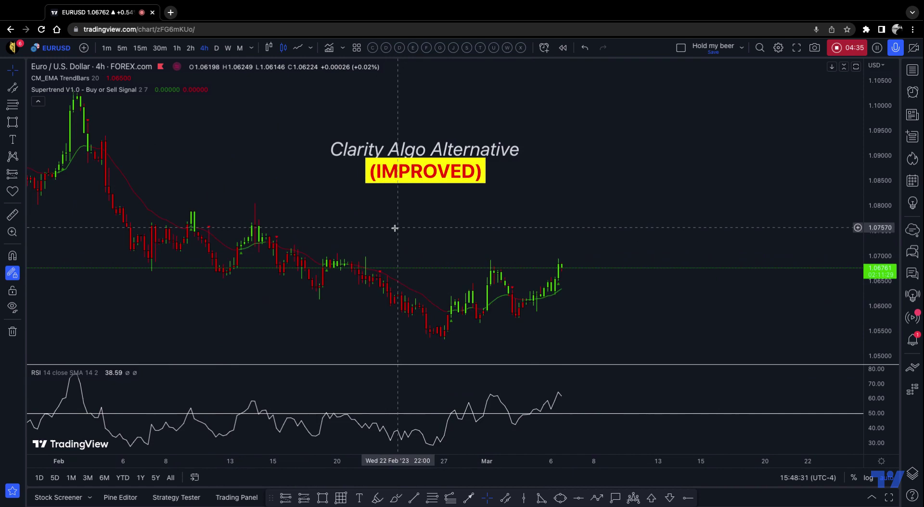
pyautogui.scroll(-1, 555, 230)
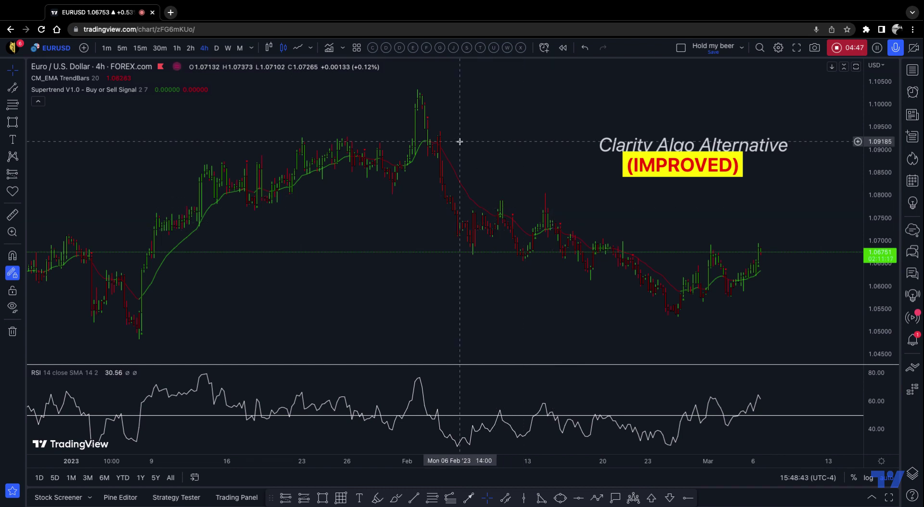
pyautogui.click(705, 147)
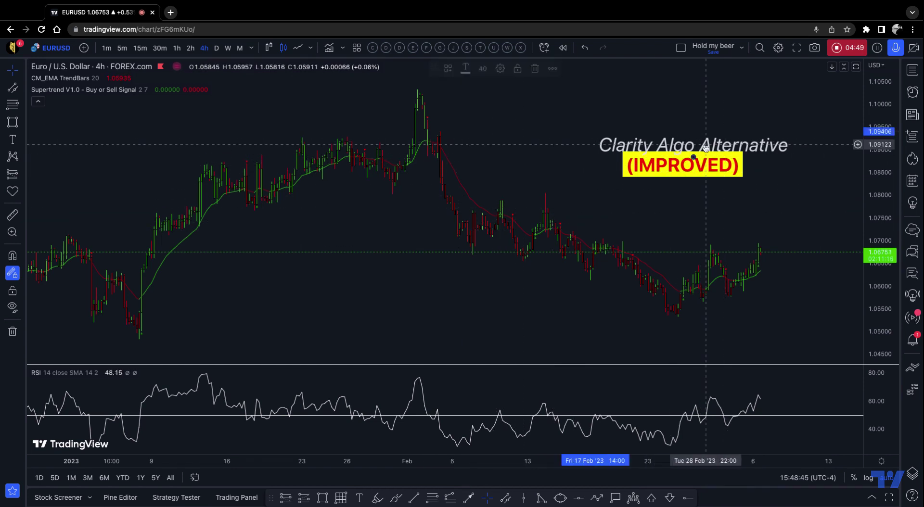
pyautogui.moveTo(705, 147); pyautogui.dragTo(700, 135)
pyautogui.moveTo(706, 171); pyautogui.dragTo(712, 169)
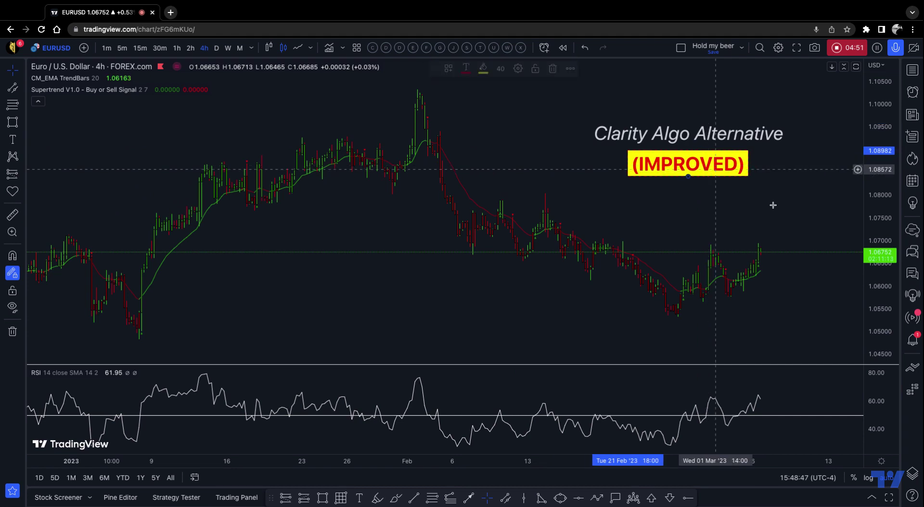
# Step: Switch the EURUSD chart to the 1-hour timeframe and examine how the indicators follow the price moves
pyautogui.click(741, 183)
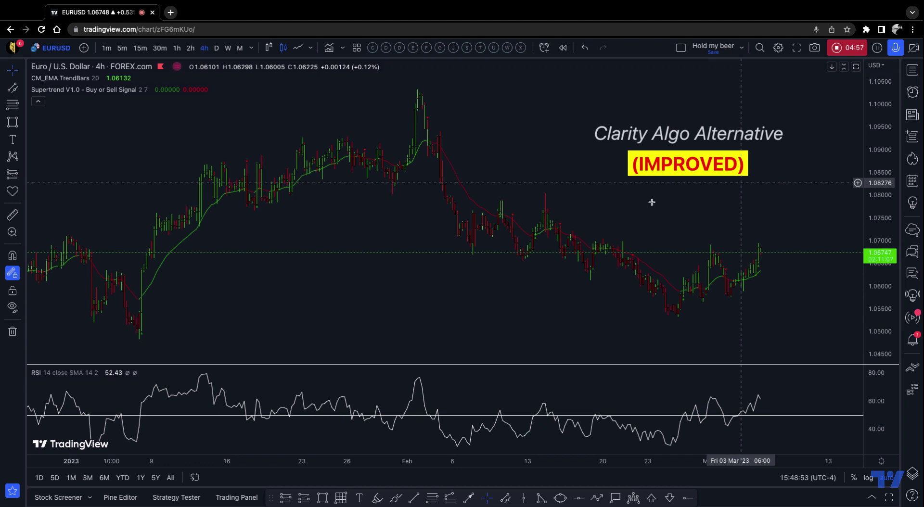
pyautogui.scroll(3, 645, 206)
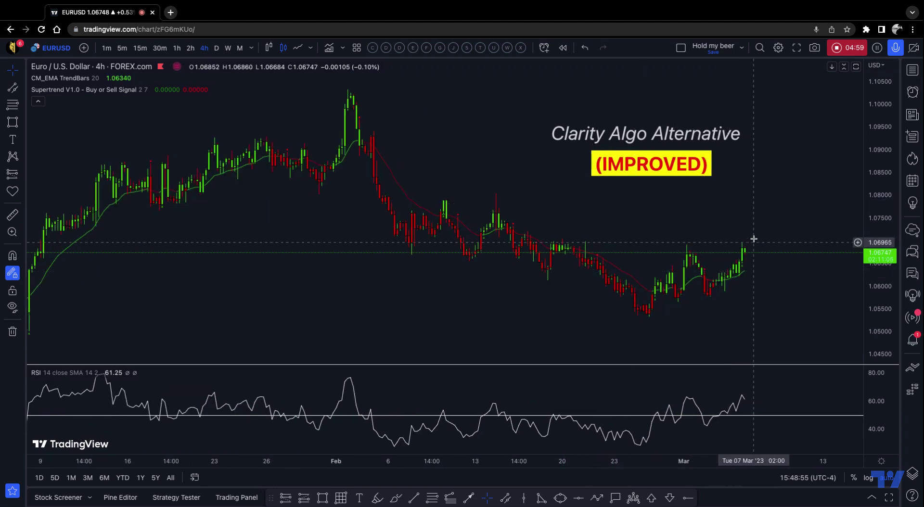
pyautogui.click(177, 48)
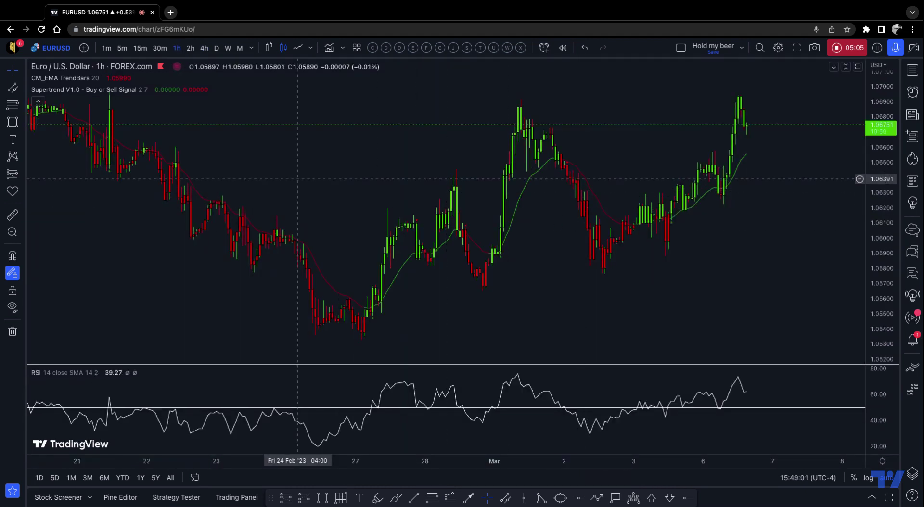
pyautogui.scroll(-5, 336, 240)
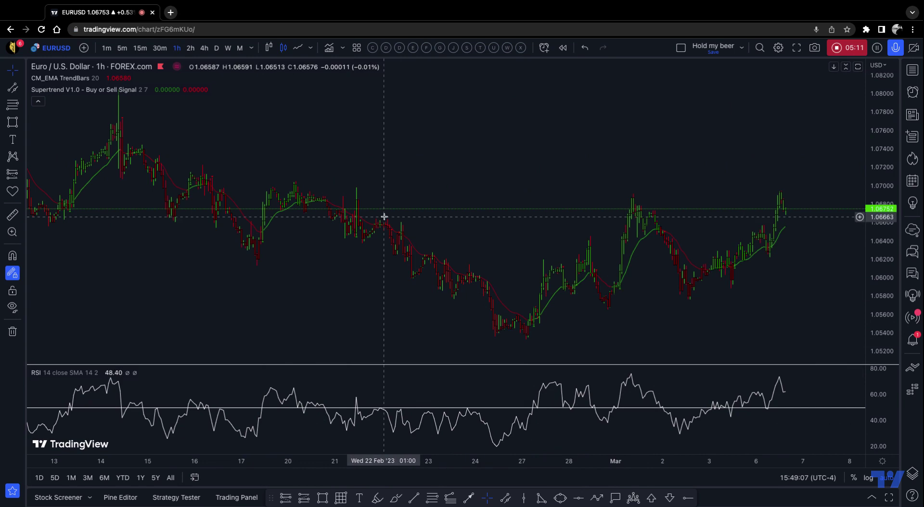
pyautogui.hscroll(-3, 336, 319)
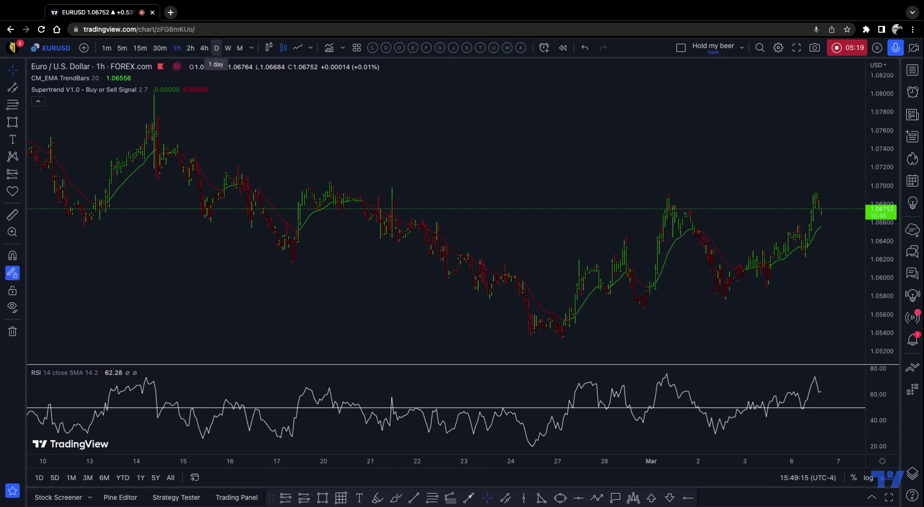
# Step: Switch the chart to the 15-minute timeframe and inspect the indicator signals on the latest candles
pyautogui.click(141, 48)
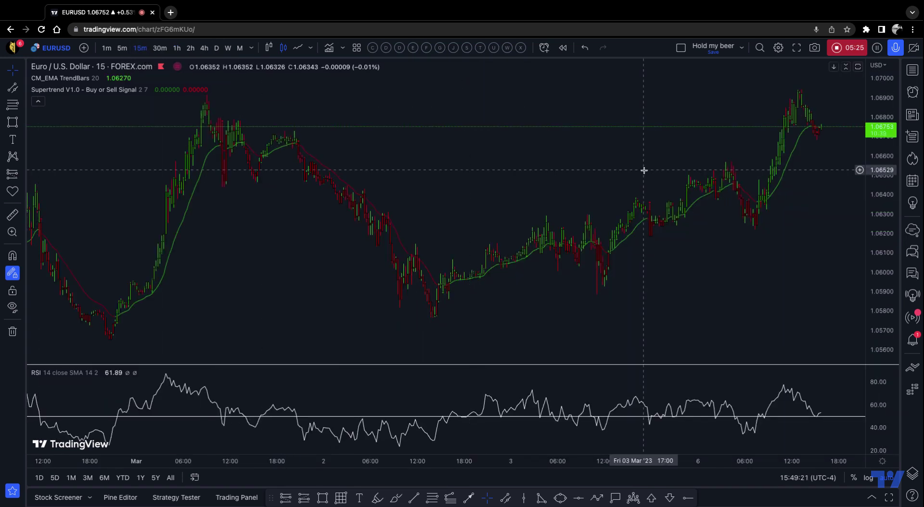
pyautogui.scroll(5, 612, 174)
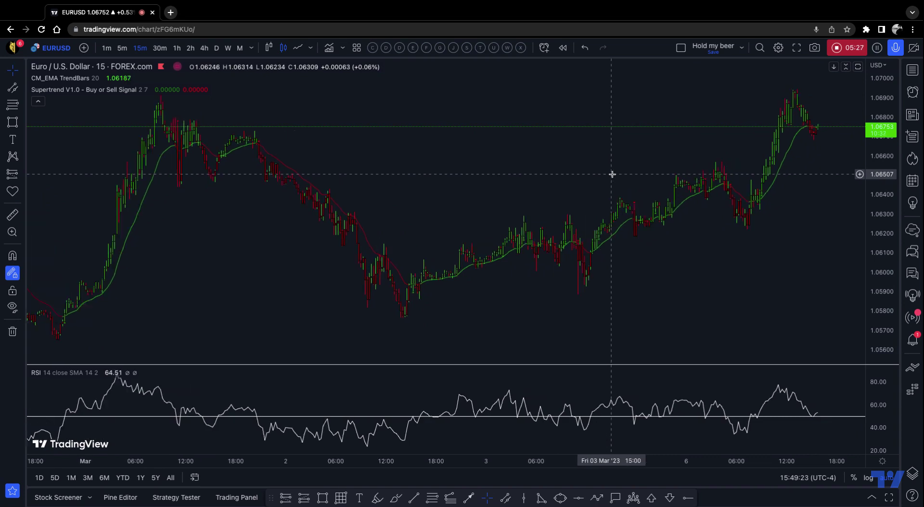
pyautogui.scroll(2, 612, 174)
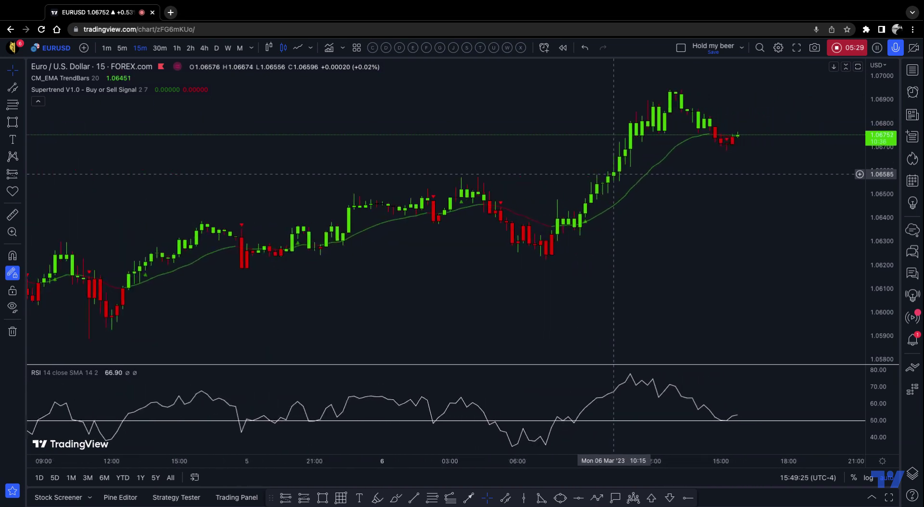
# Step: Change the chart to the 5-minute timeframe and show the price action from 3 to 6 March
pyautogui.click(122, 49)
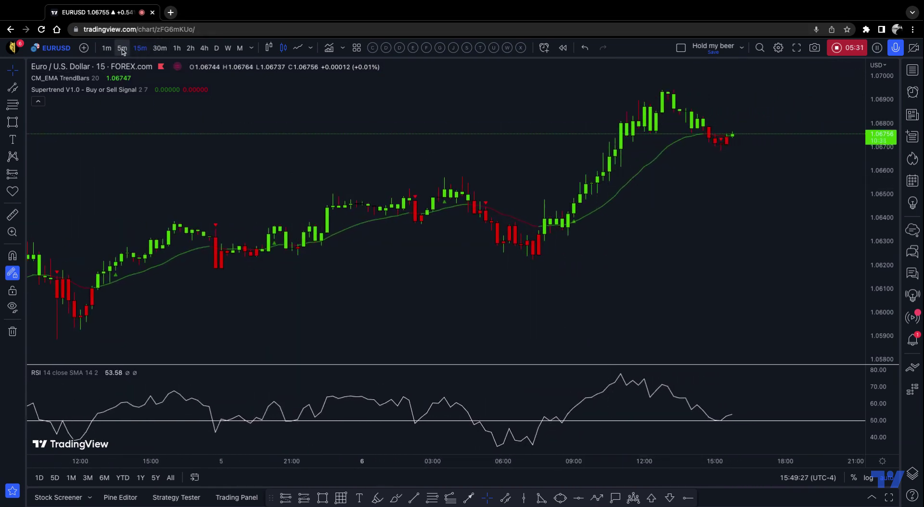
pyautogui.scroll(-5, 551, 273)
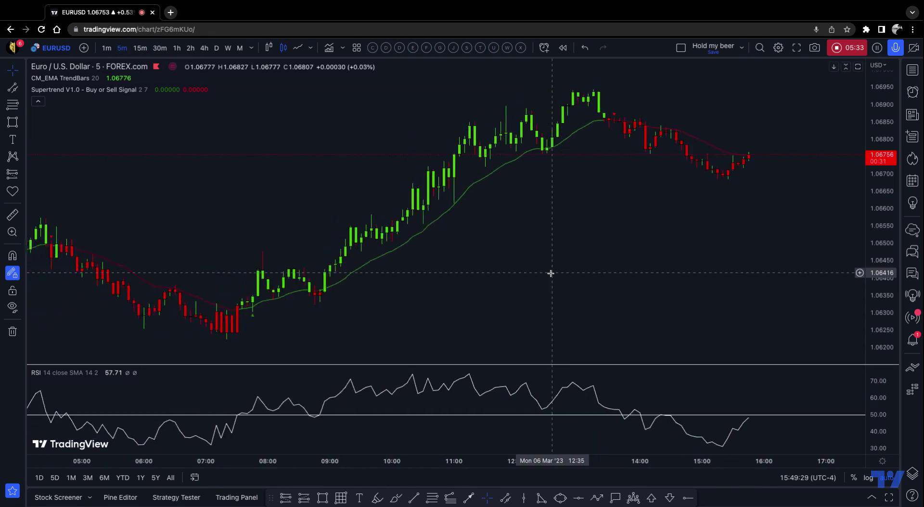
pyautogui.scroll(-5, 539, 272)
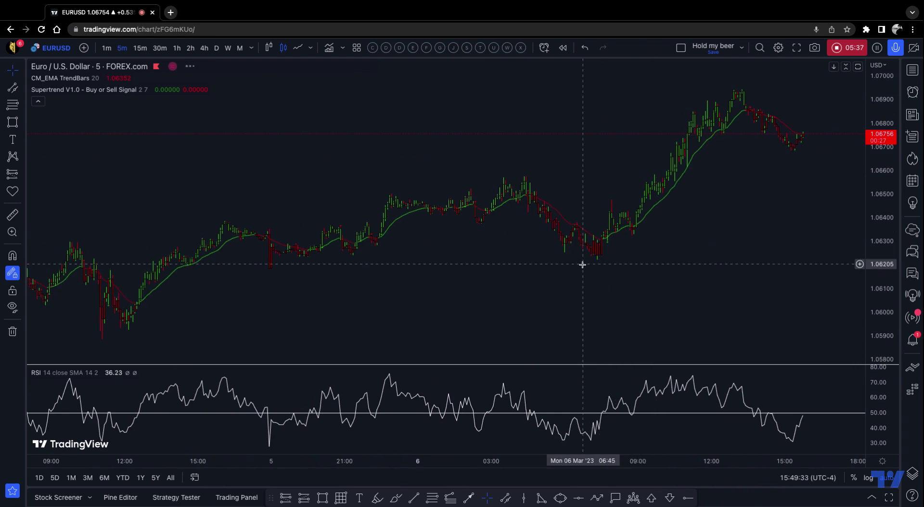
# Step: Add a "LONDON OR NY" text label above the candles, shift it to an earlier time, and delete it
pyautogui.click(12, 139)
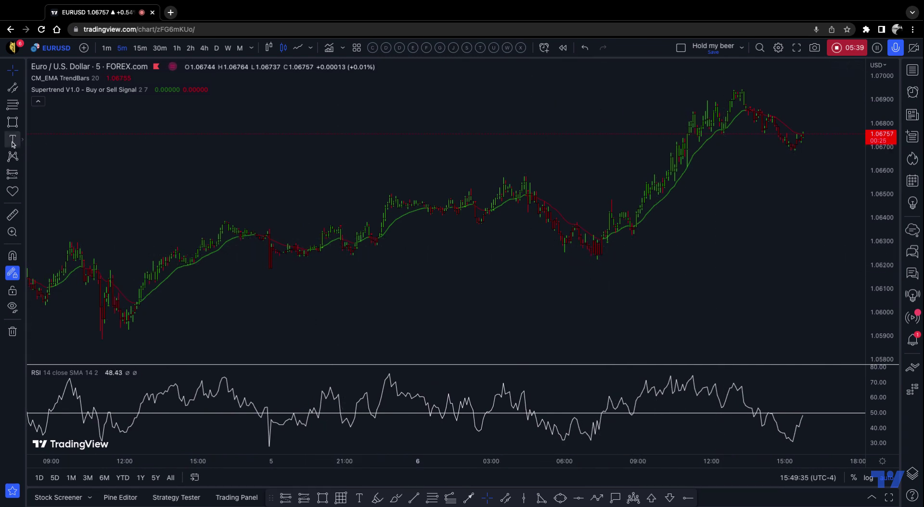
pyautogui.click(356, 162)
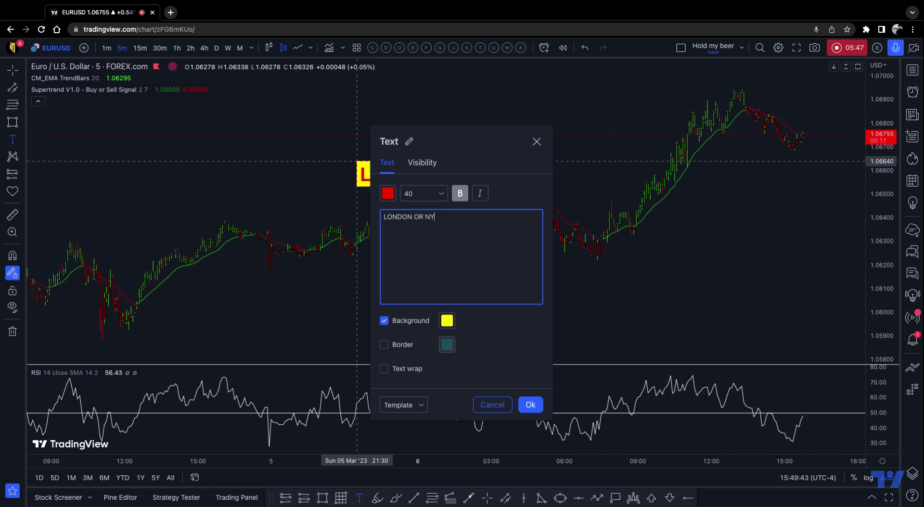
pyautogui.click(530, 405)
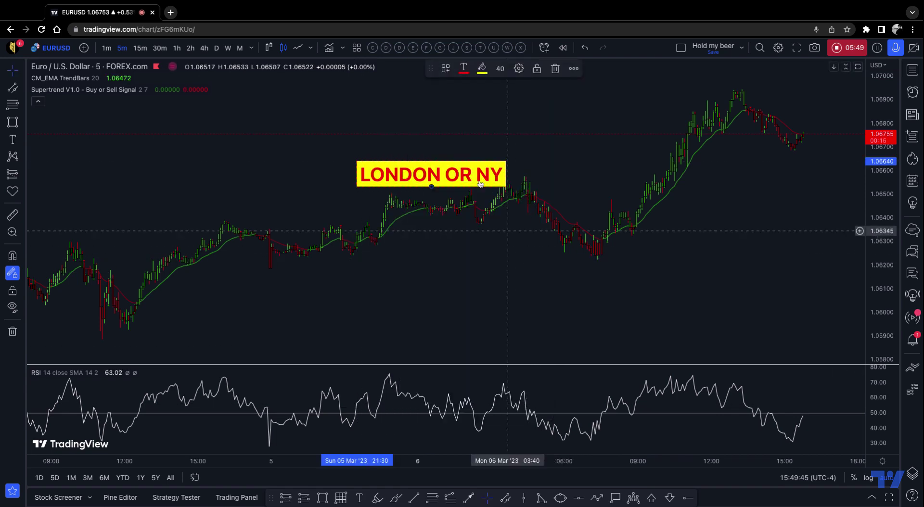
pyautogui.moveTo(479, 184); pyautogui.dragTo(352, 168)
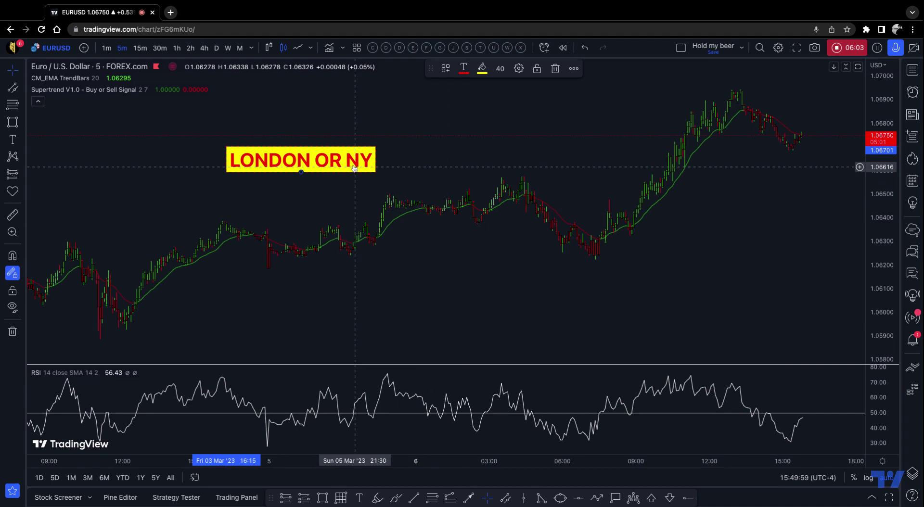
pyautogui.moveTo(350, 162)
pyautogui.mouseDown()
pyautogui.moveTo(361, 181)
pyautogui.moveTo(314, 181)
pyautogui.moveTo(296, 162)
pyautogui.mouseUp()
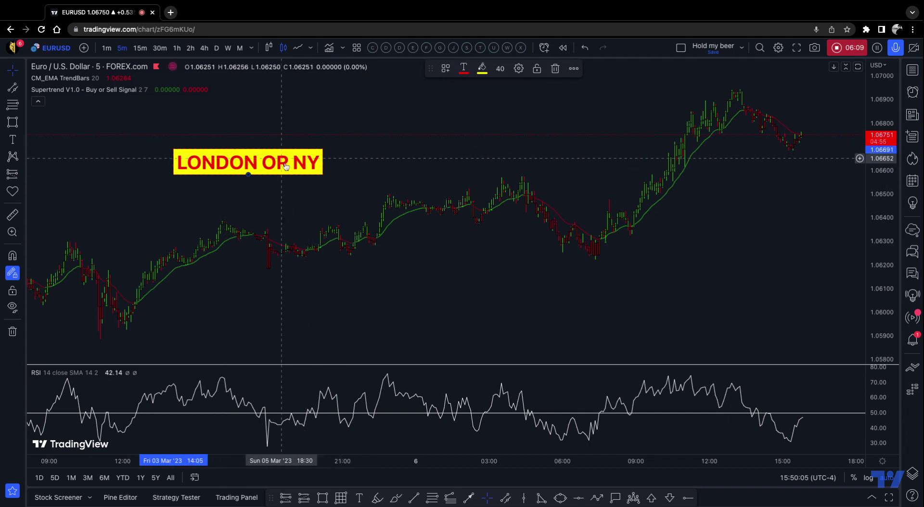
pyautogui.press('Delete')
# Step: Draw a narrow parallel channel over the 6 March decline, from about 1.0656 at 04:25 to about 1.0623 at 08:10
pyautogui.scroll(3, 571, 233)
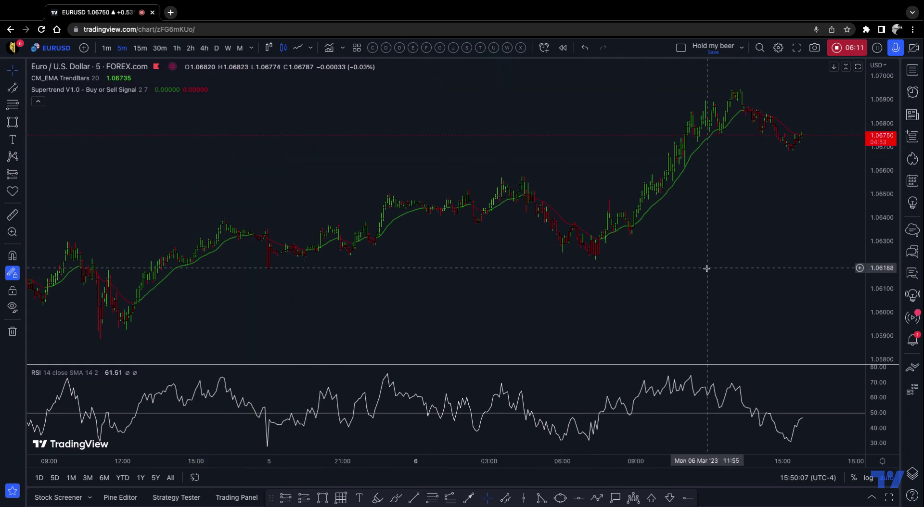
pyautogui.hscroll(3, 617, 262)
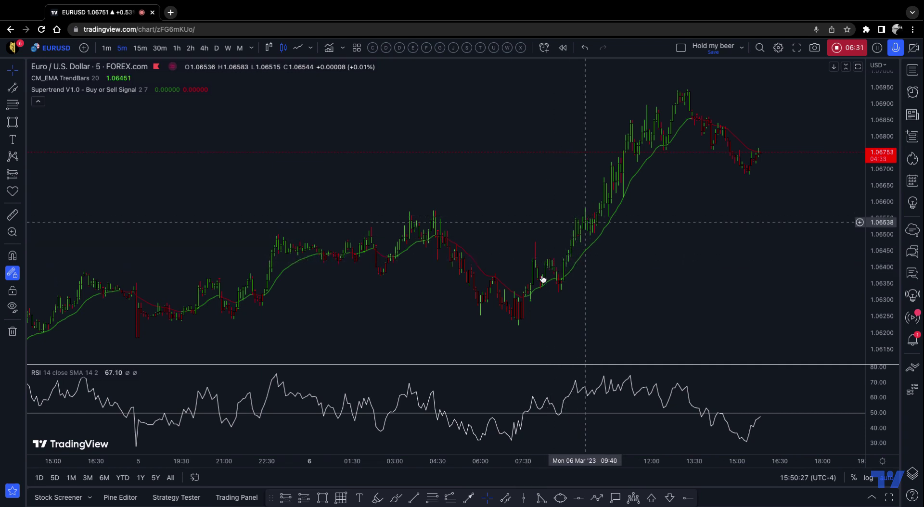
pyautogui.scroll(3, 513, 256)
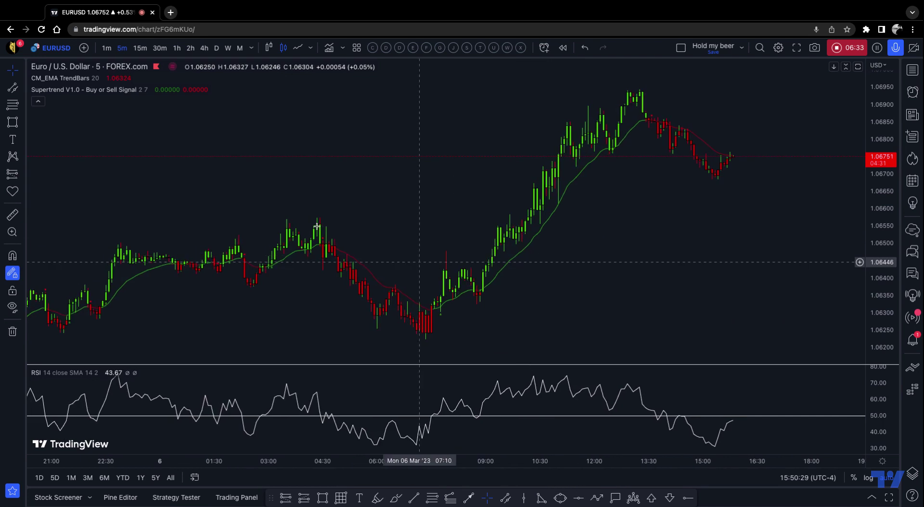
pyautogui.hscroll(-5, 618, 306)
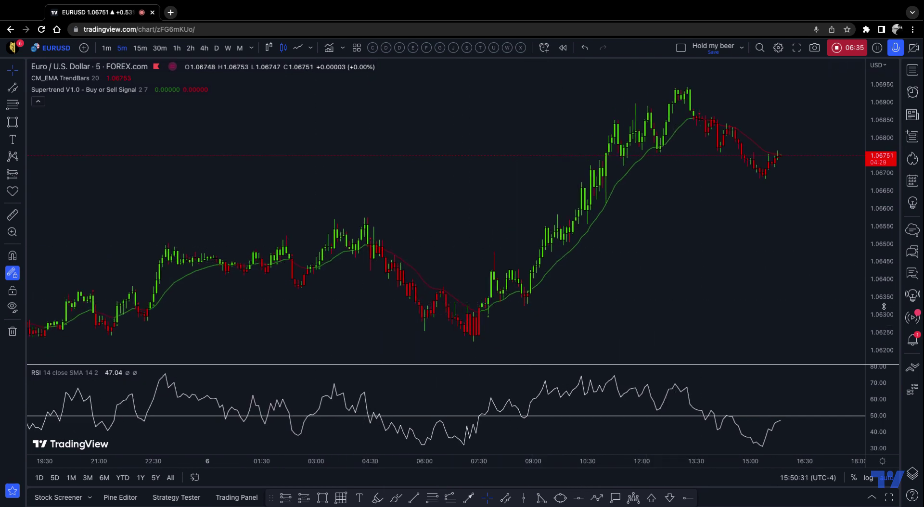
pyautogui.scroll(2, 760, 208)
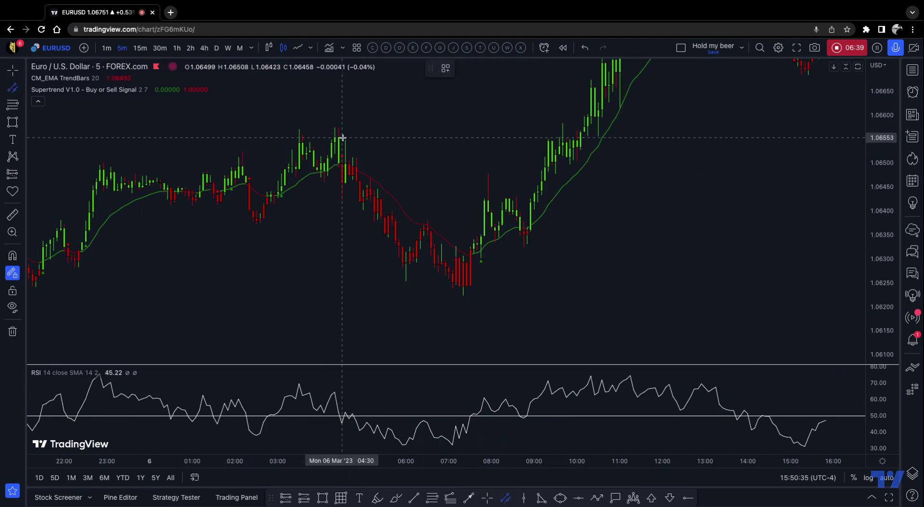
pyautogui.click(338, 137)
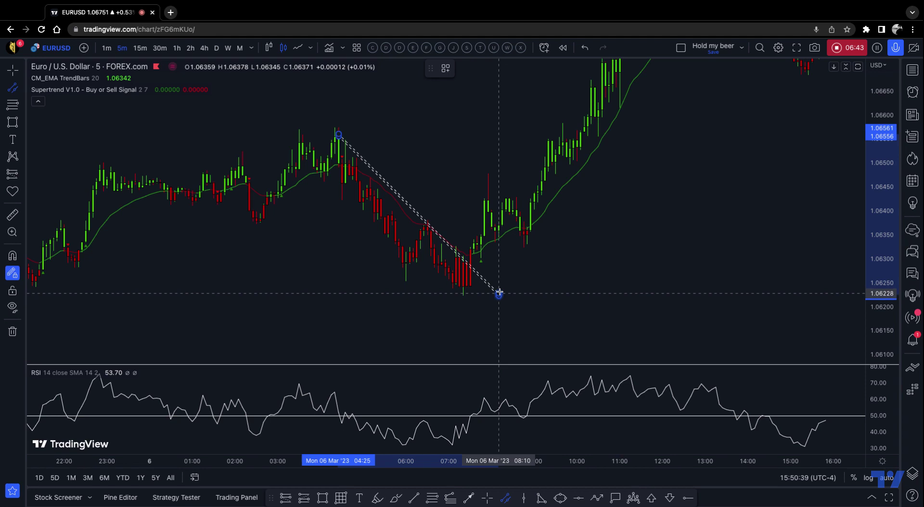
pyautogui.click(498, 289)
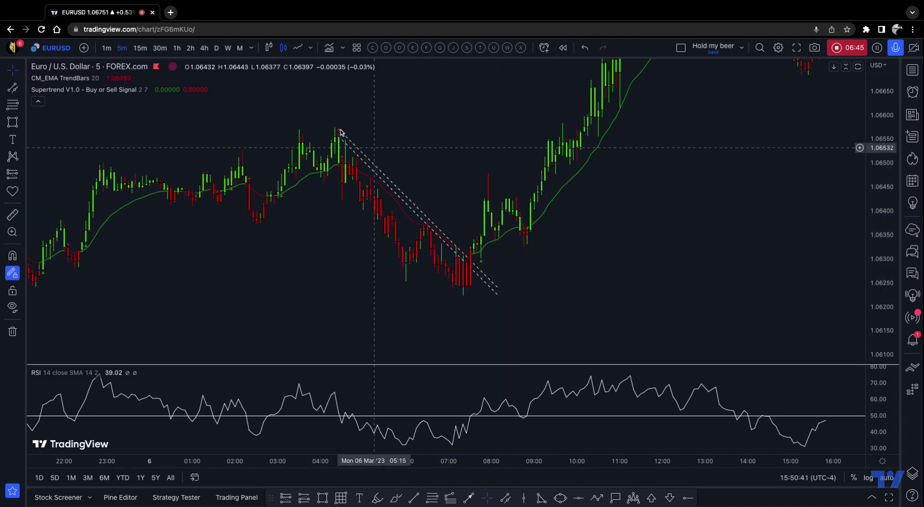
# Step: Extend the channel's starting end up and back to about 1.0660 so it runs along the highs of the decline
pyautogui.moveTo(339, 129); pyautogui.dragTo(321, 116)
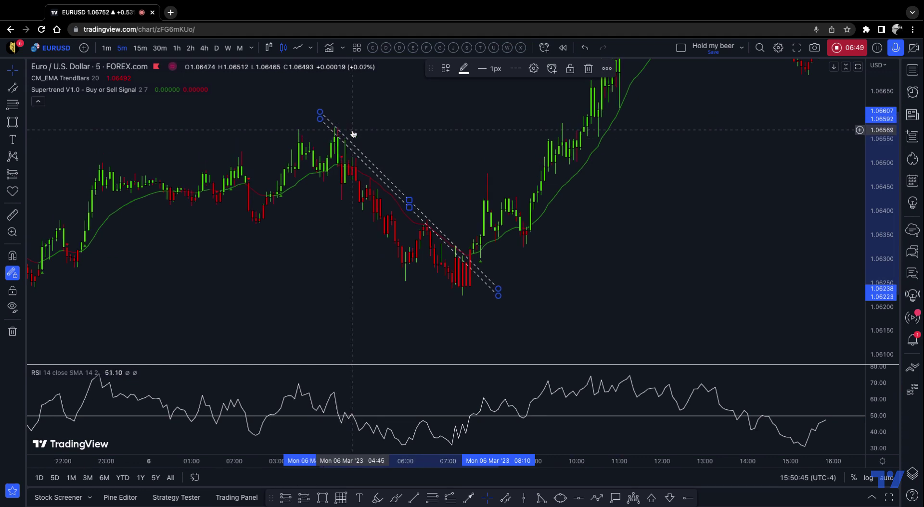
pyautogui.hscroll(5, 346, 132)
pyautogui.hscroll(-5, 419, 167)
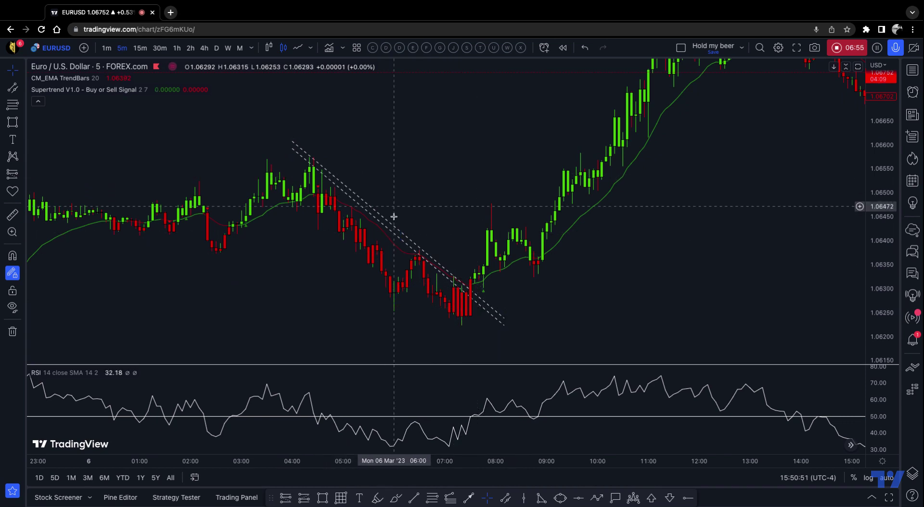
pyautogui.moveTo(402, 230); pyautogui.dragTo(403, 233)
pyautogui.click(429, 154)
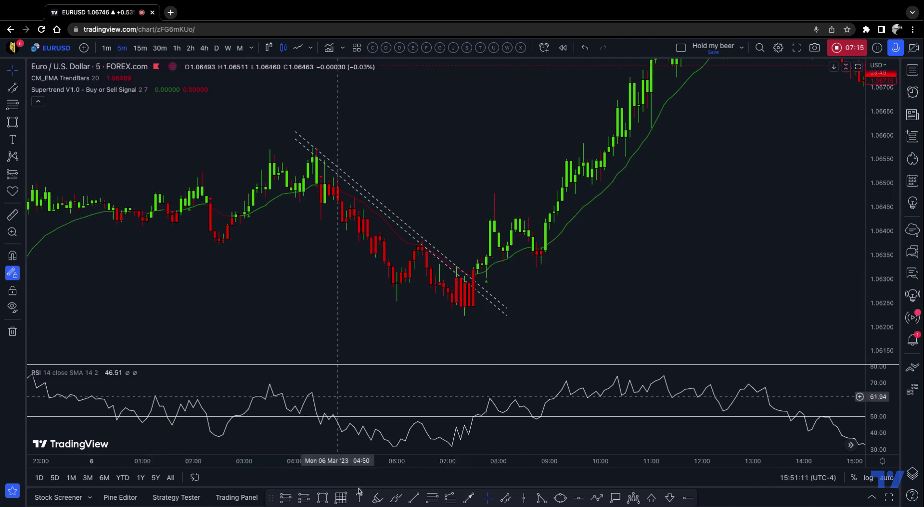
# Step: Mark the 07:45 candle with a vertical line through price and RSI, move the line to 08:30, and delete it
pyautogui.click(524, 499)
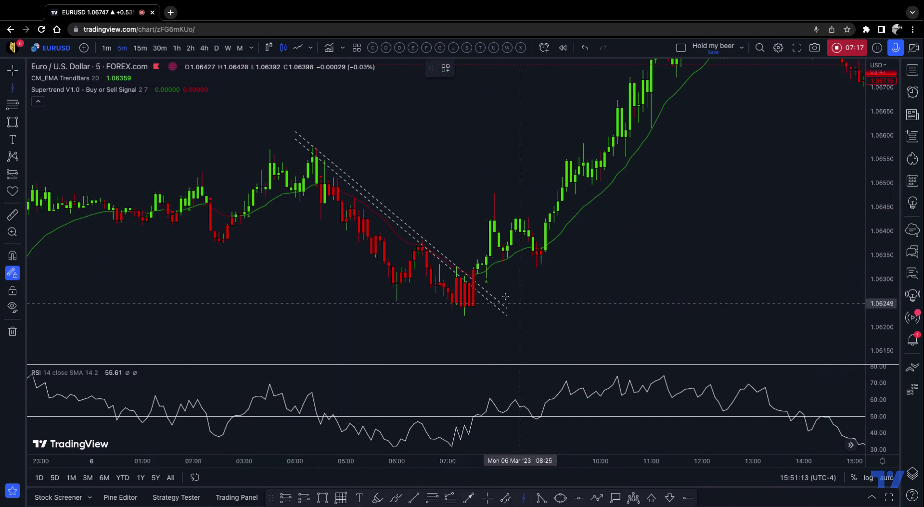
pyautogui.click(487, 292)
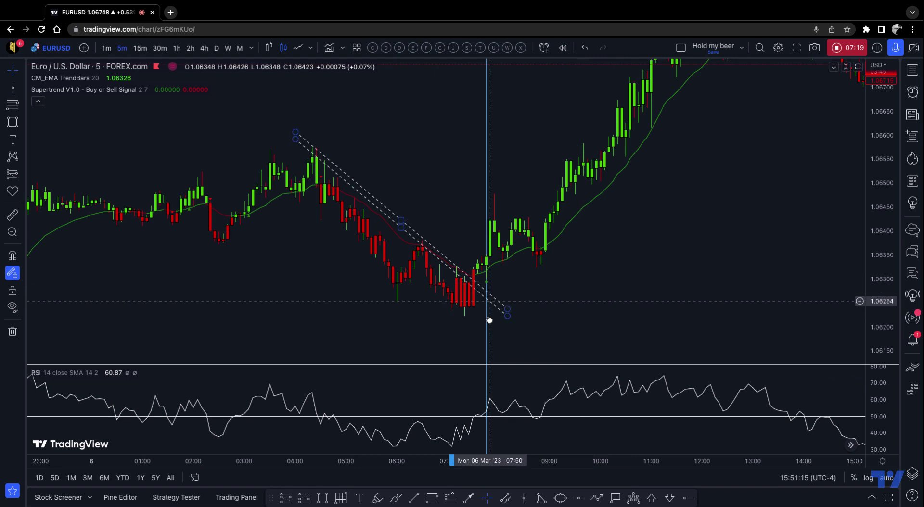
pyautogui.moveTo(486, 416); pyautogui.dragTo(486, 410)
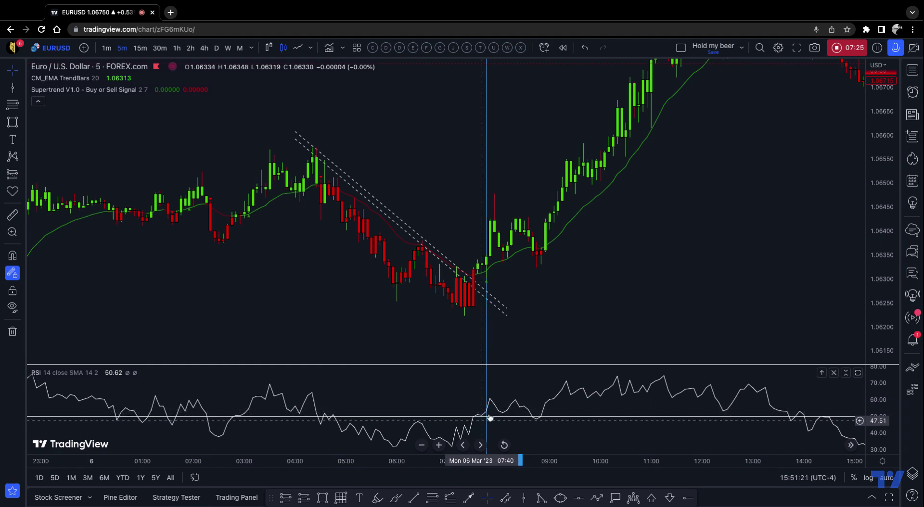
pyautogui.click(476, 272)
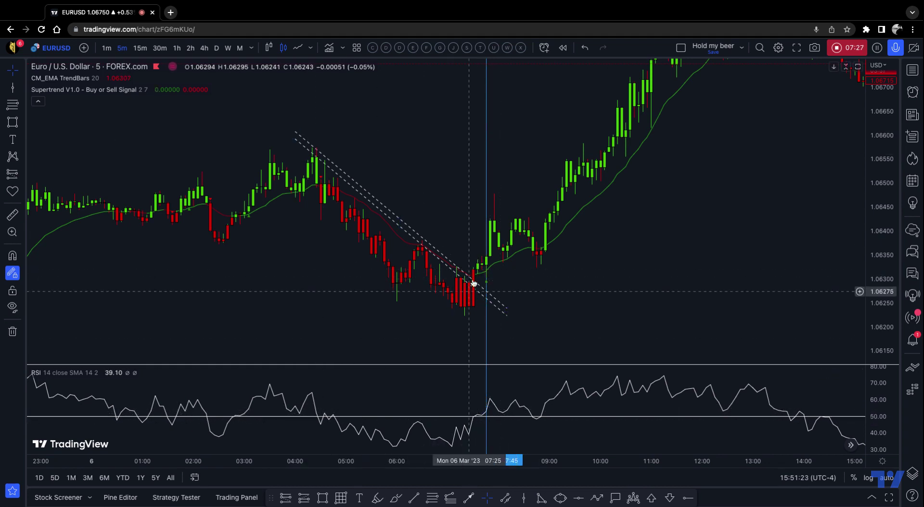
pyautogui.moveTo(488, 272); pyautogui.dragTo(524, 279)
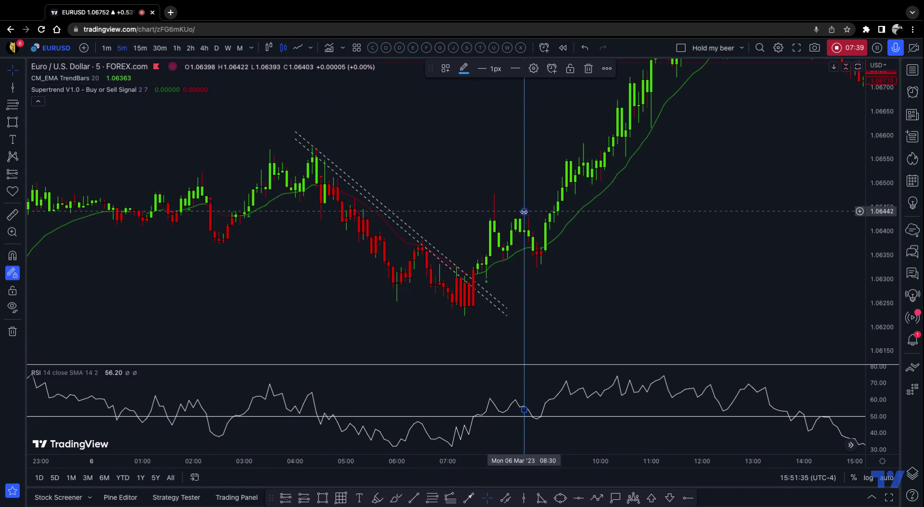
pyautogui.press('Delete')
# Step: Place a long position at the 07:45 candle with entry about 1.06347, stop about 1.06300 and target about 1.06620
pyautogui.click(28, 176)
pyautogui.click(82, 192)
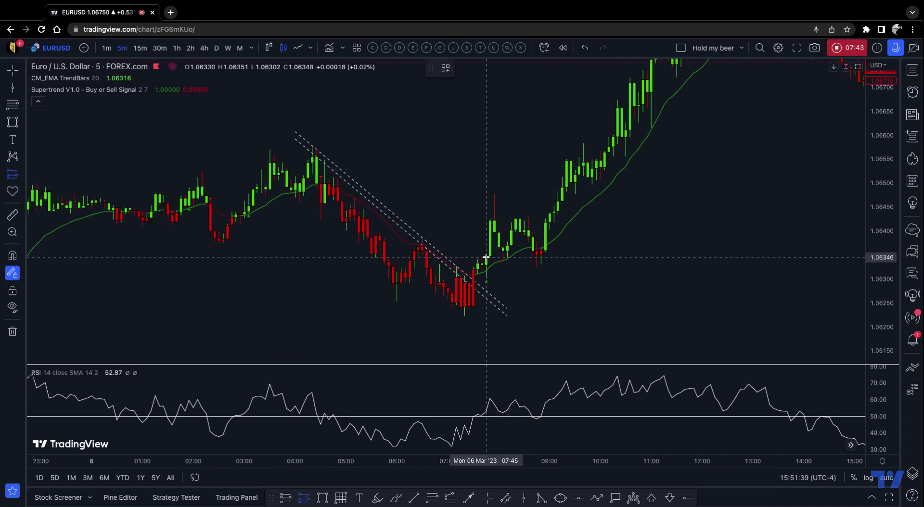
pyautogui.click(486, 258)
pyautogui.moveTo(487, 327); pyautogui.dragTo(486, 280)
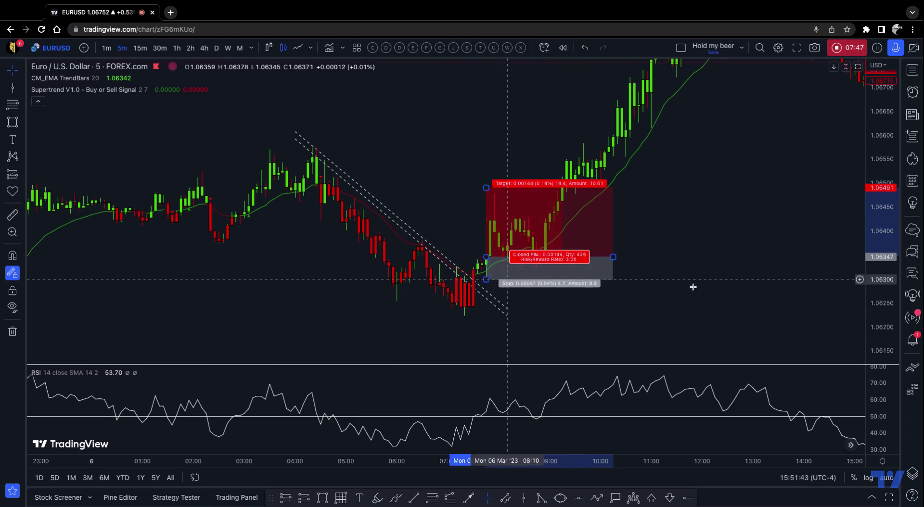
pyautogui.moveTo(486, 189); pyautogui.dragTo(486, 125)
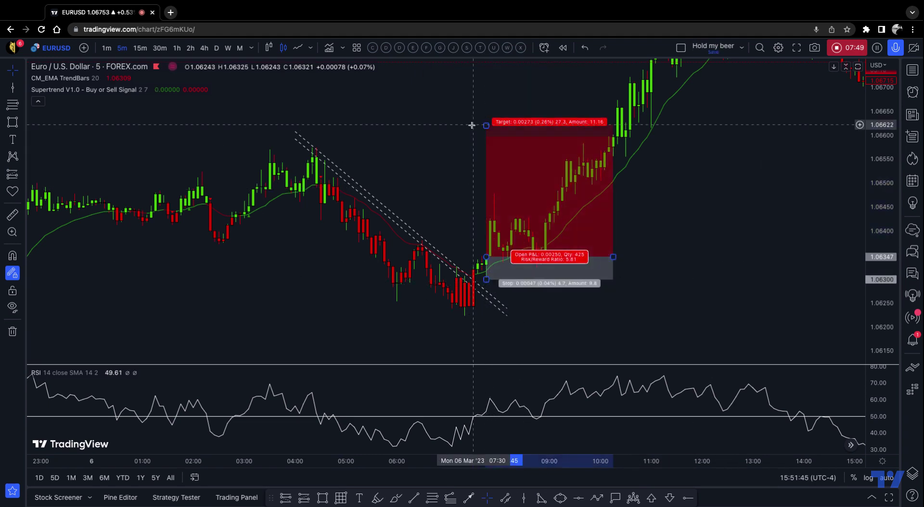
pyautogui.hscroll(5, 762, 141)
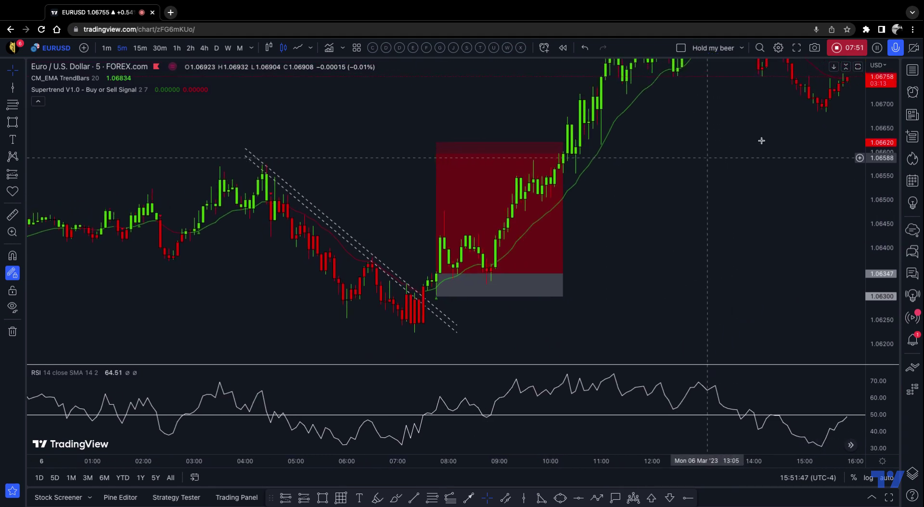
# Step: Raise the 6 March long position's target to about 1.06852 and extend its end to 13:25
pyautogui.hscroll(2, 739, 136)
pyautogui.hscroll(5, 740, 138)
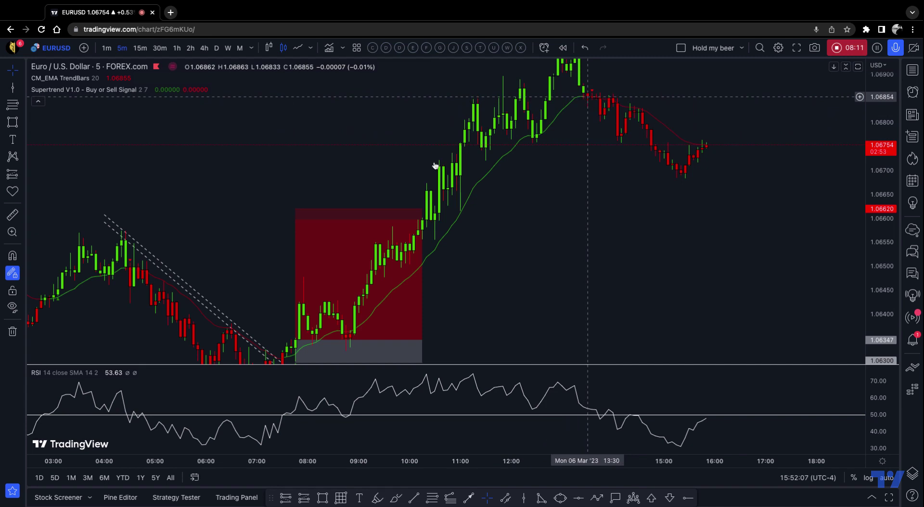
pyautogui.moveTo(295, 208); pyautogui.dragTo(295, 97)
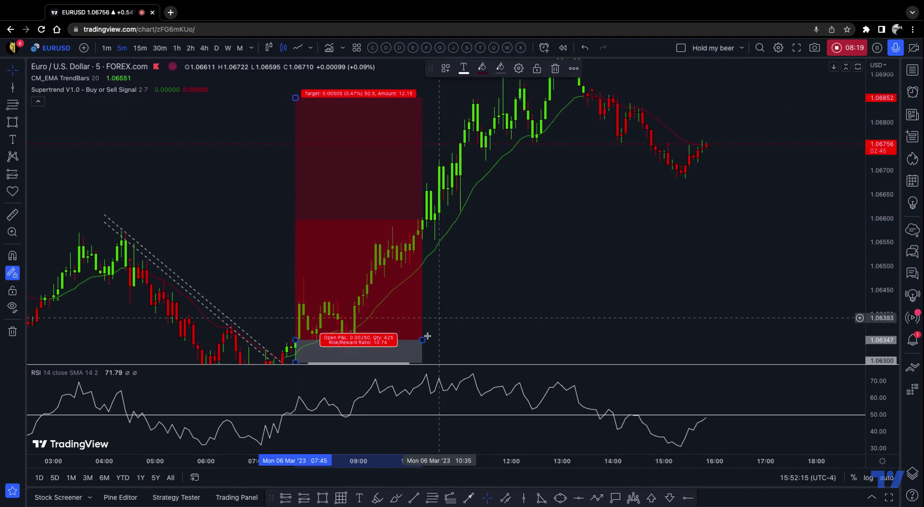
pyautogui.moveTo(422, 340); pyautogui.dragTo(583, 340)
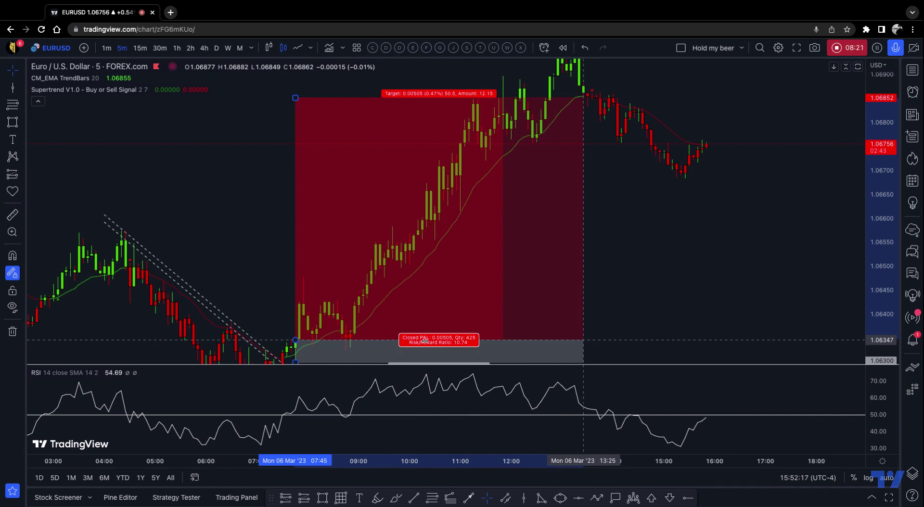
# Step: Draw a resistance rectangle at about 1.0657 from 03:35 to about 10:00, and raise the long position's stop to about 1.06346
pyautogui.hscroll(-5, 671, 262)
pyautogui.scroll(-2, 714, 263)
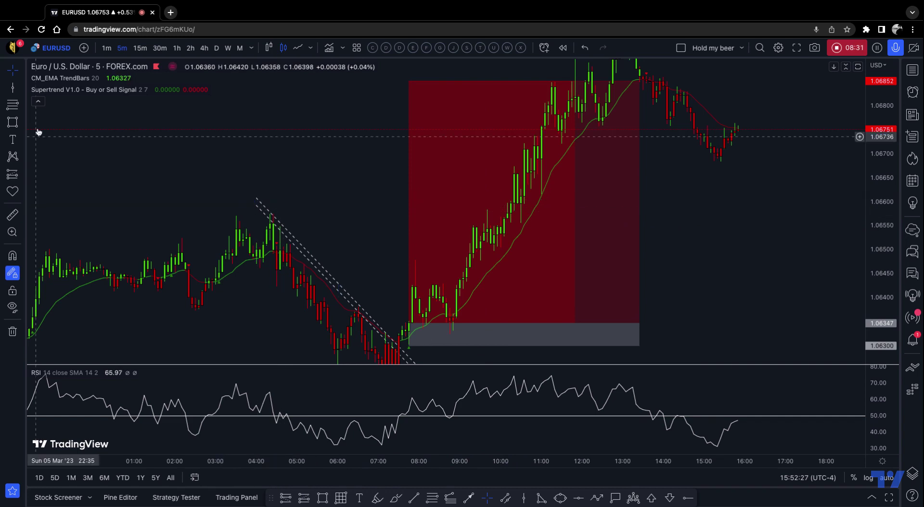
pyautogui.click(20, 121)
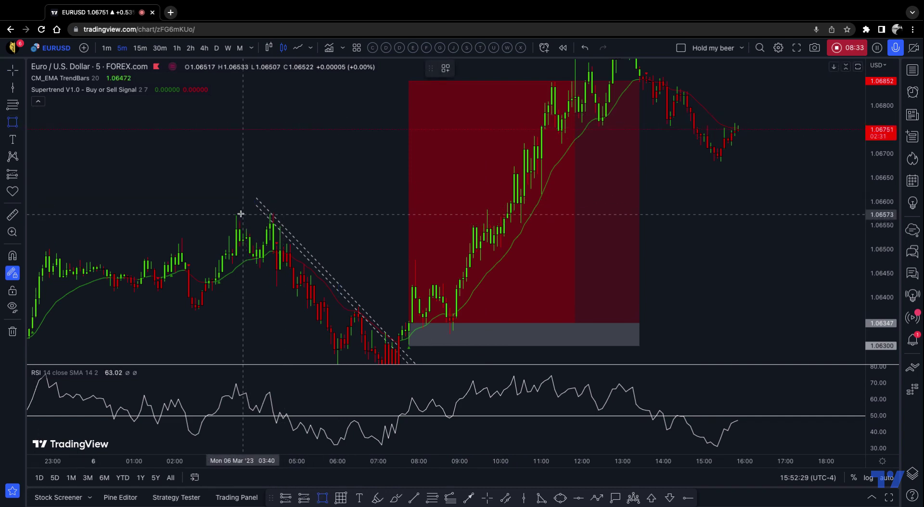
pyautogui.moveTo(239, 213)
pyautogui.mouseDown()
pyautogui.moveTo(506, 209)
pyautogui.moveTo(503, 223)
pyautogui.mouseUp()
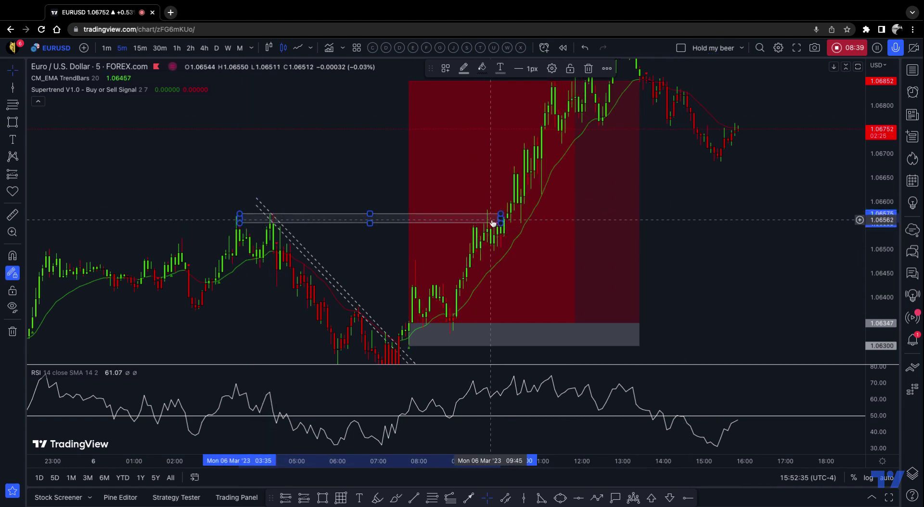
pyautogui.click(693, 262)
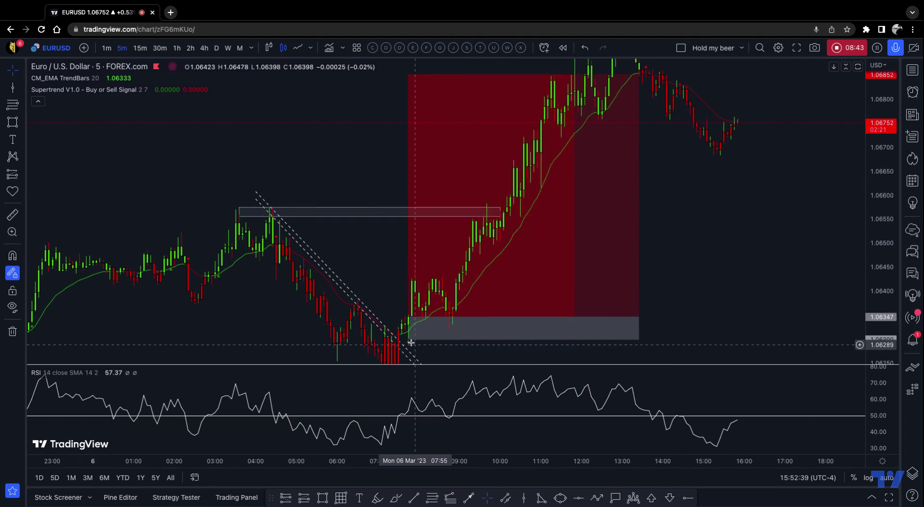
pyautogui.click(483, 261)
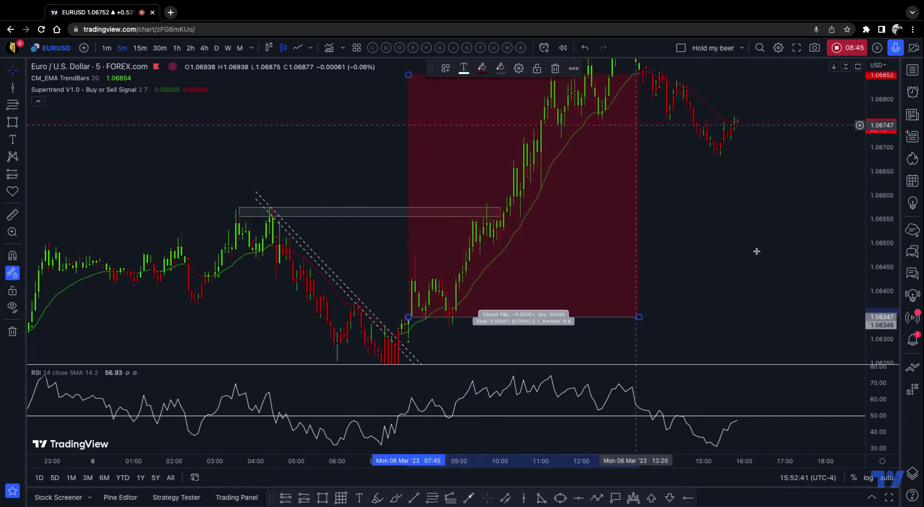
pyautogui.click(373, 270)
# Step: Draw a narrow parallel channel over the 3 March decline, from about 1.0630 at 09:50 to about 1.0602 at 12:55
pyautogui.hscroll(-10, 371, 270)
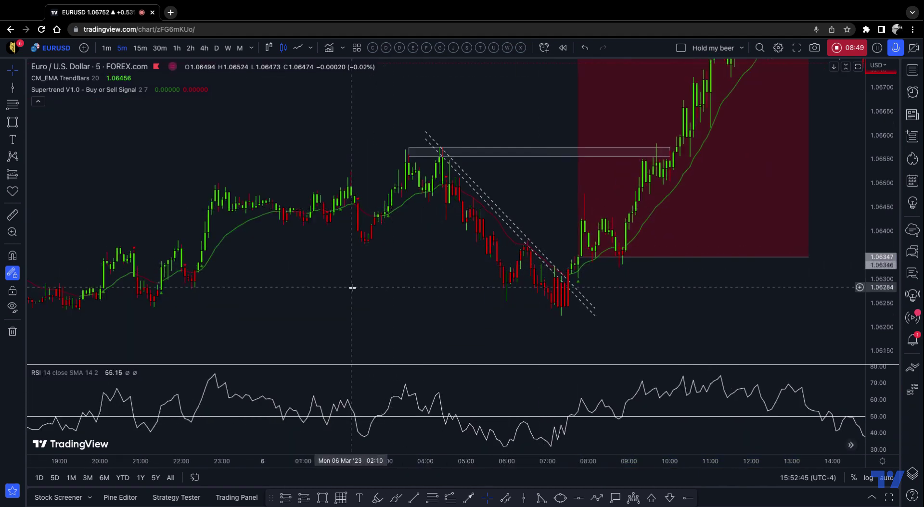
pyautogui.moveTo(352, 288); pyautogui.dragTo(697, 221)
pyautogui.moveTo(202, 293); pyautogui.dragTo(628, 233)
pyautogui.scroll(4, 625, 237)
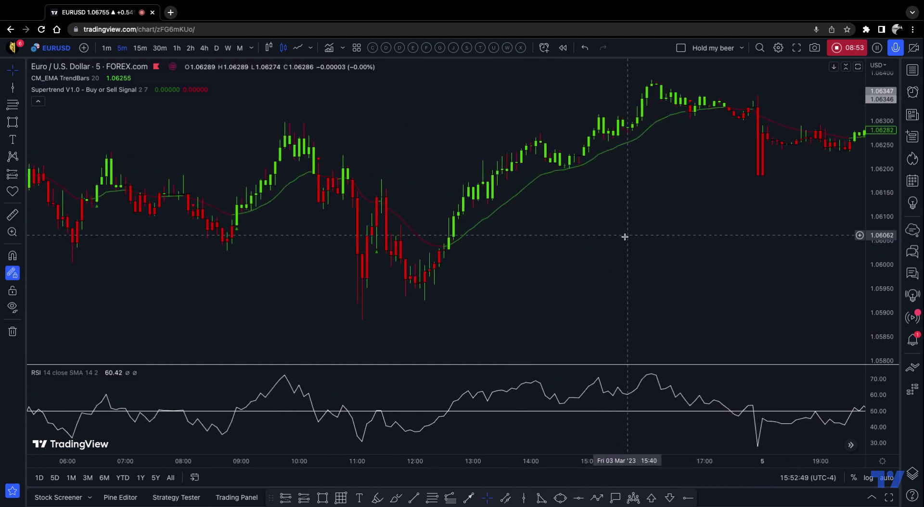
pyautogui.scroll(2, 501, 270)
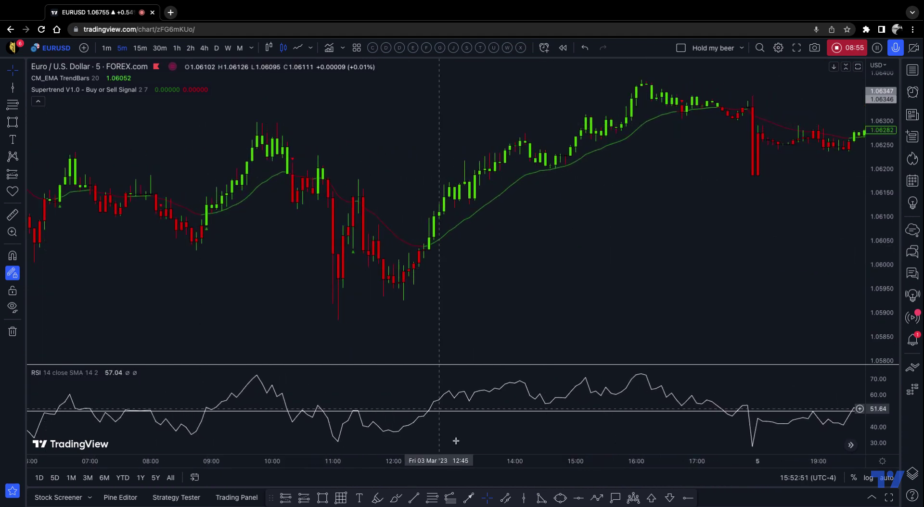
pyautogui.click(505, 499)
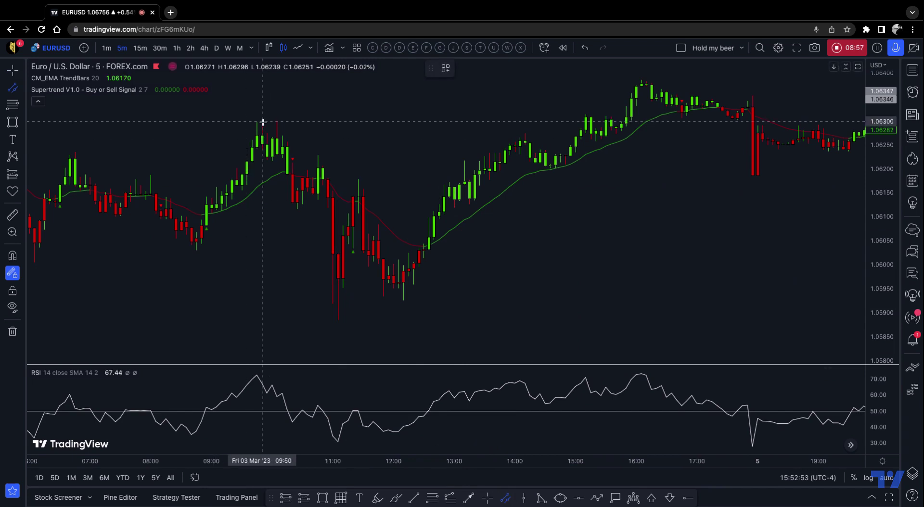
pyautogui.click(263, 122)
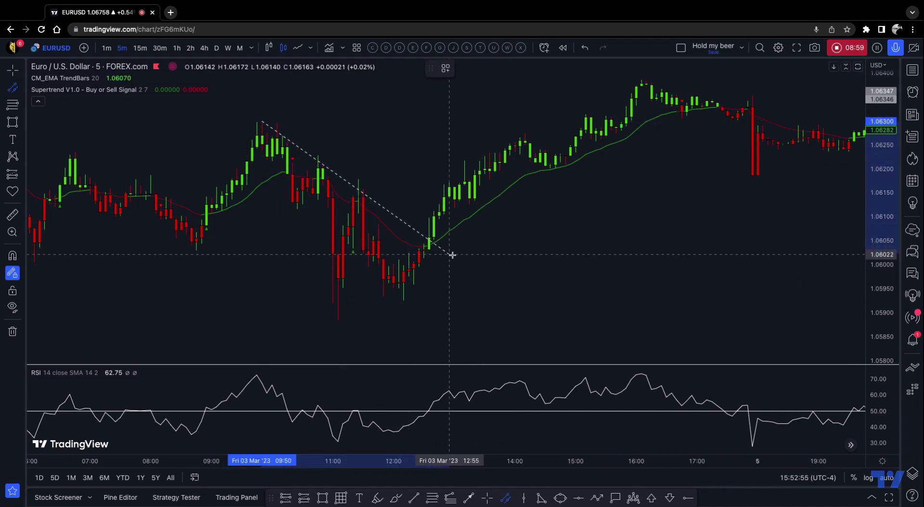
pyautogui.click(449, 258)
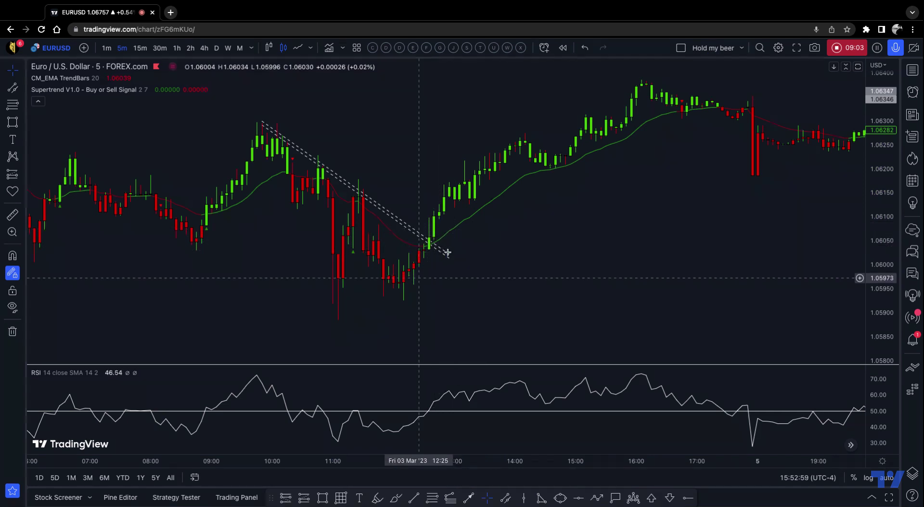
# Step: Place a long position at the 12:40 breakout candle on 3 March with entry about 1.06099
pyautogui.scroll(1, 452, 246)
pyautogui.scroll(1, 453, 245)
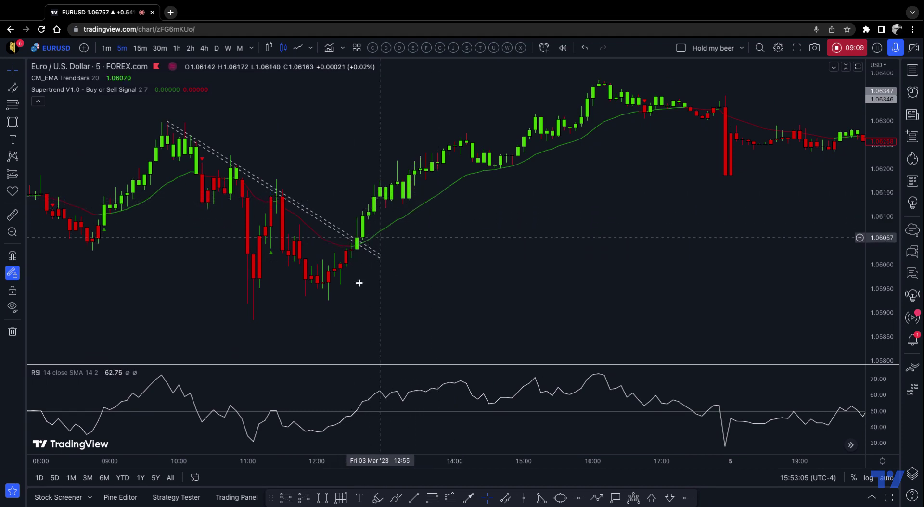
pyautogui.hscroll(-1, 364, 243)
pyautogui.click(365, 243)
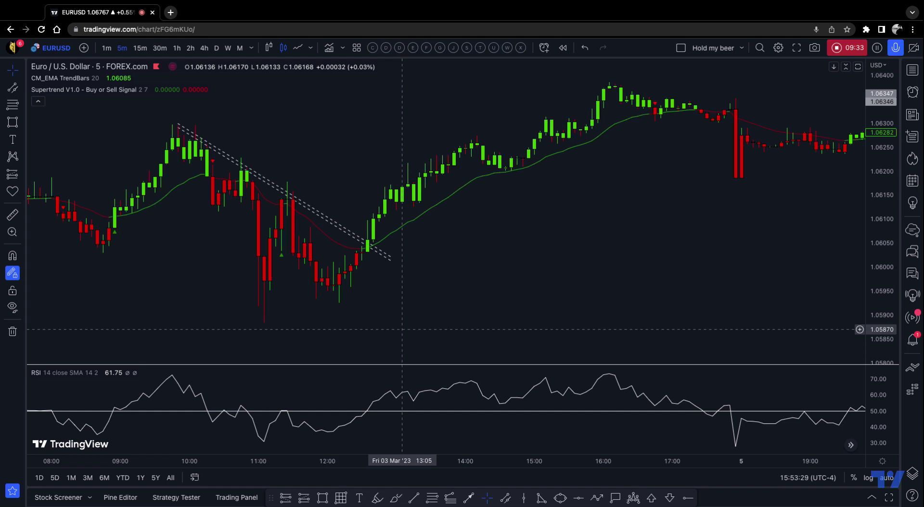
pyautogui.moveTo(443, 241); pyautogui.dragTo(490, 252)
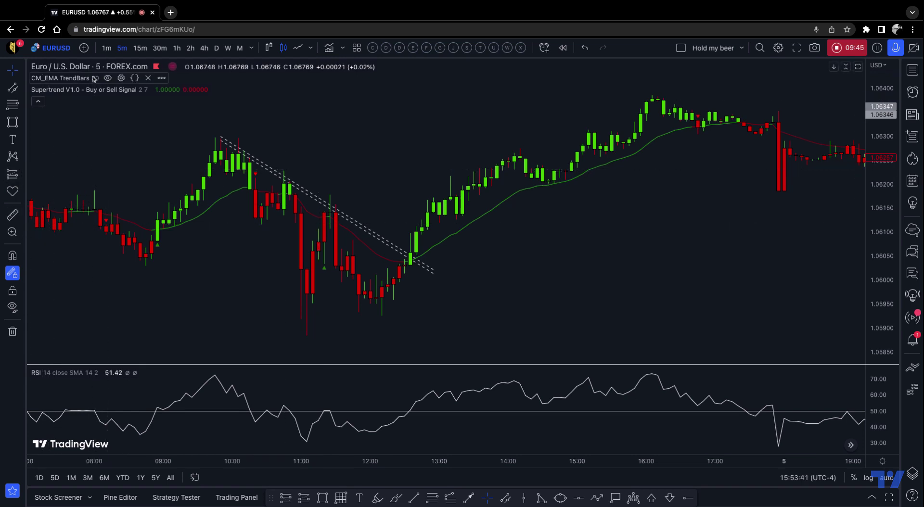
pyautogui.moveTo(80, 82)
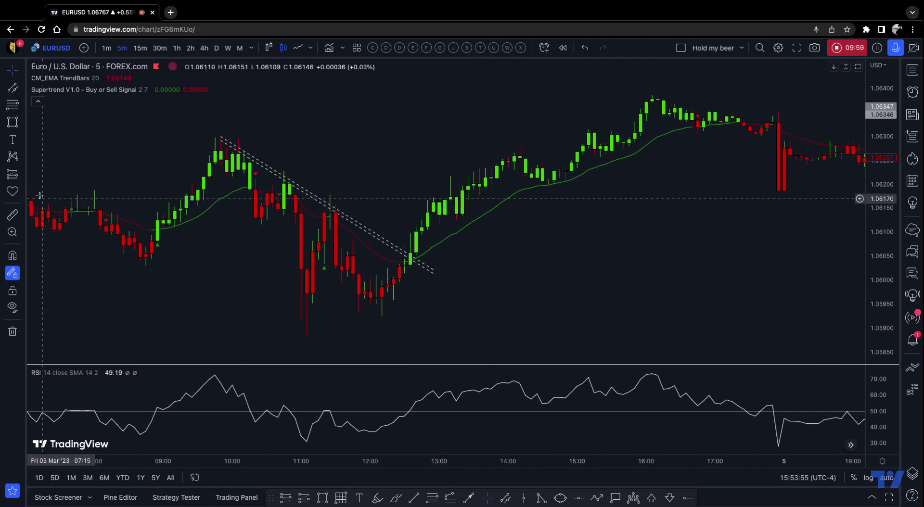
pyautogui.click(24, 178)
pyautogui.click(44, 173)
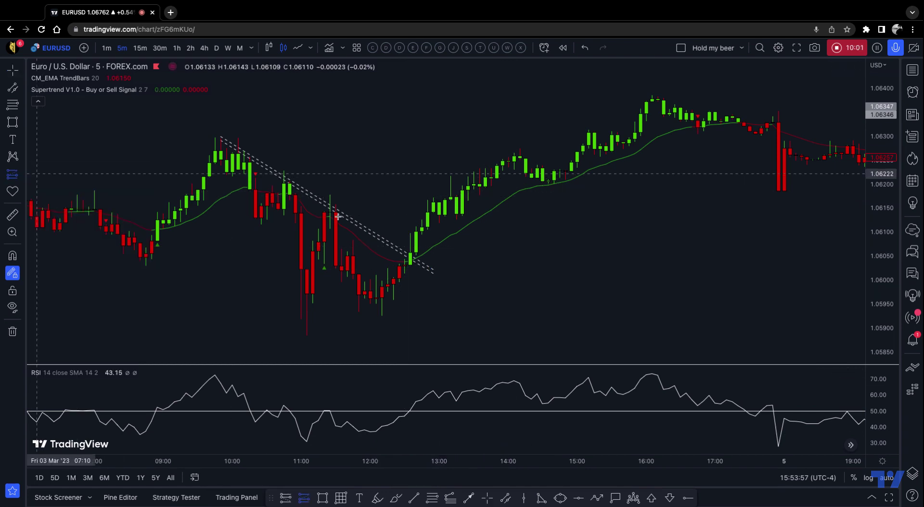
pyautogui.click(410, 254)
pyautogui.moveTo(424, 250); pyautogui.dragTo(443, 238)
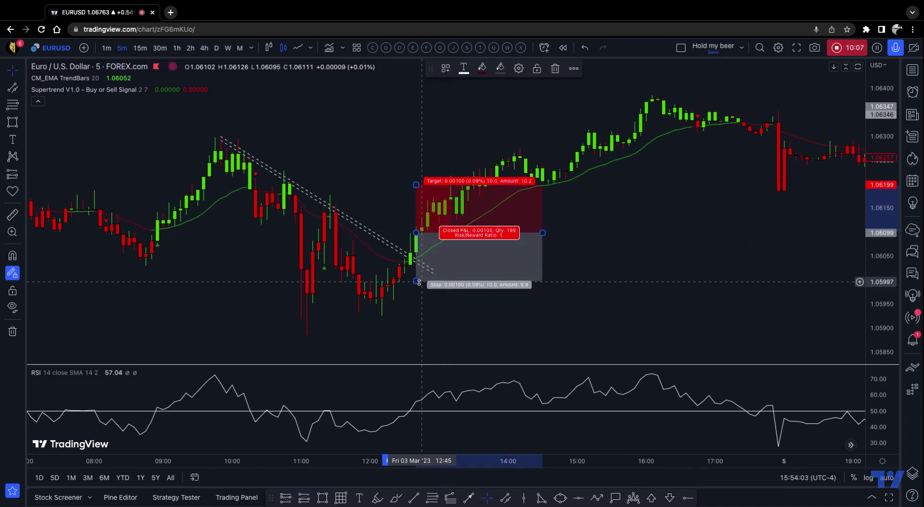
# Step: Set the 12:40 long position's stop to about 1.06048 and its target to about 1.06310
pyautogui.moveTo(415, 281); pyautogui.dragTo(415, 257)
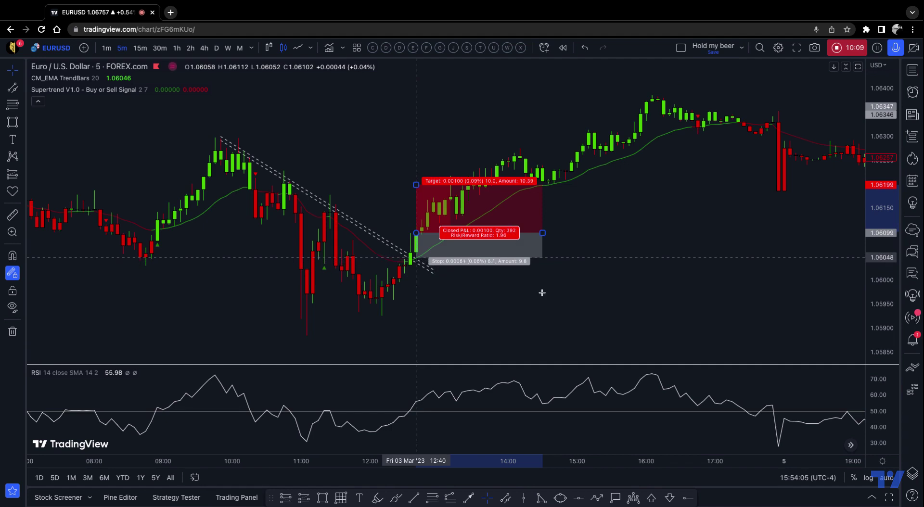
pyautogui.click(572, 303)
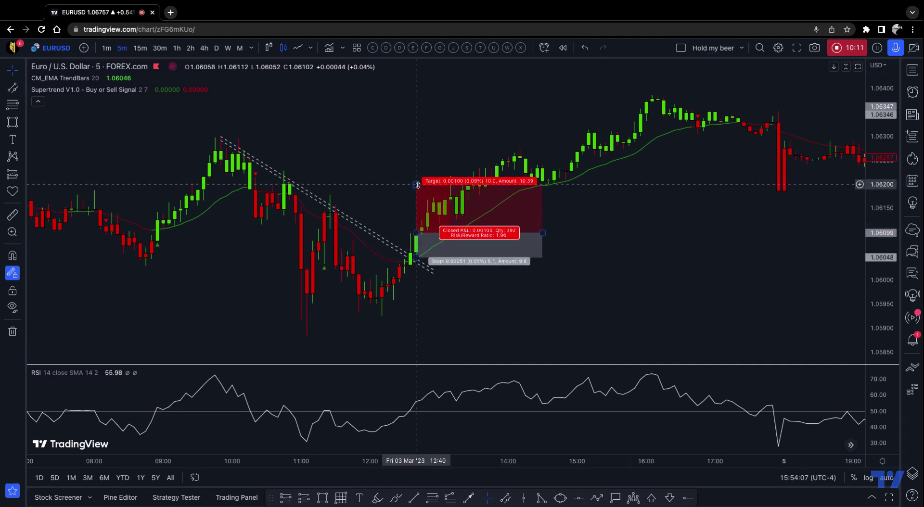
pyautogui.moveTo(417, 185); pyautogui.dragTo(416, 138)
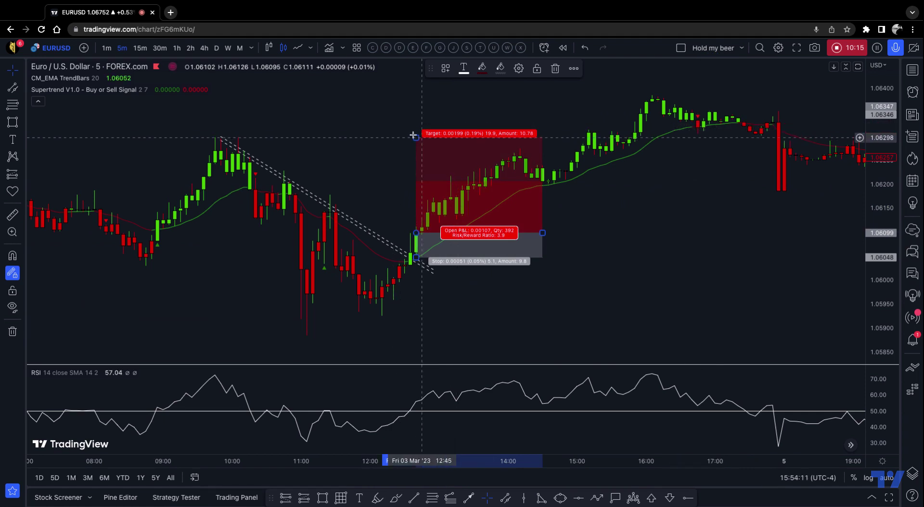
pyautogui.moveTo(414, 136); pyautogui.dragTo(415, 132)
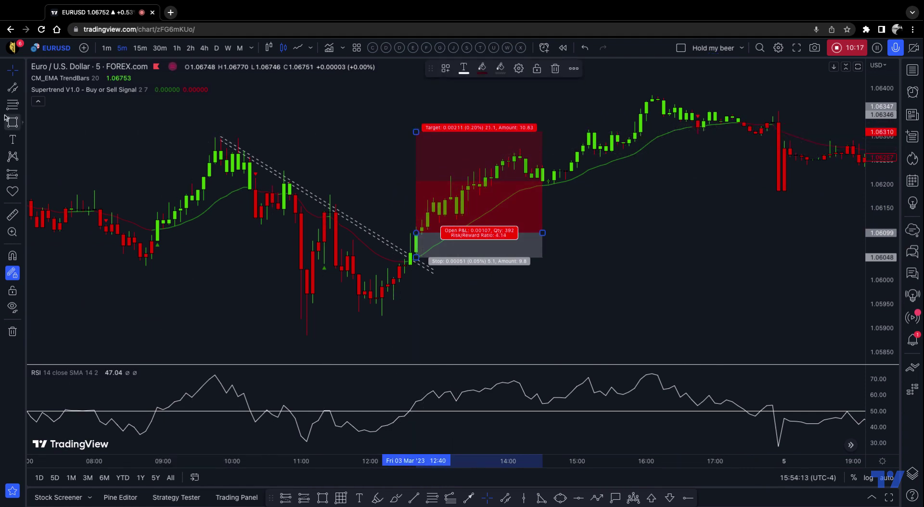
# Step: Draw a rectangle from 09:30 to 15:40 between about 1.06274 and 1.06289, and raise the 12:40 long position's stop to about 1.06098
pyautogui.hotkey('alt', 'shift', 'r')
pyautogui.moveTo(198, 142); pyautogui.dragTo(623, 149)
pyautogui.moveTo(424, 255)
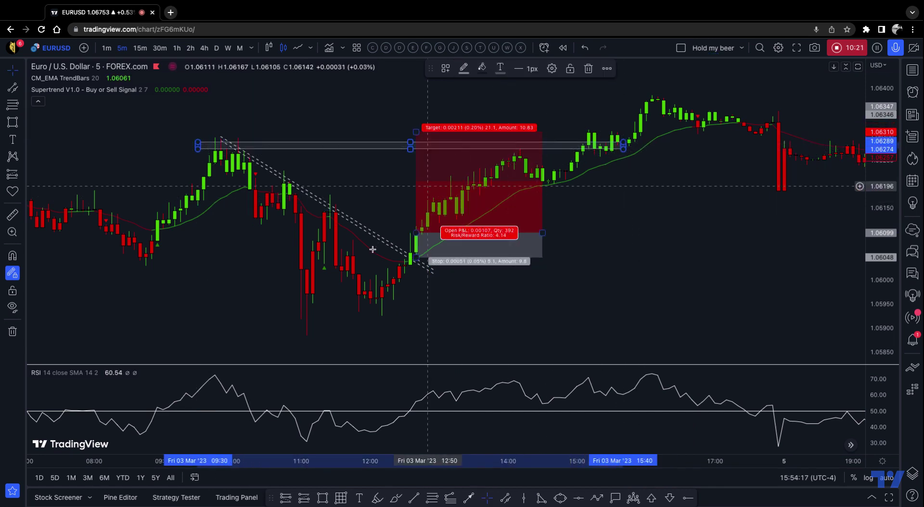
pyautogui.click(659, 231)
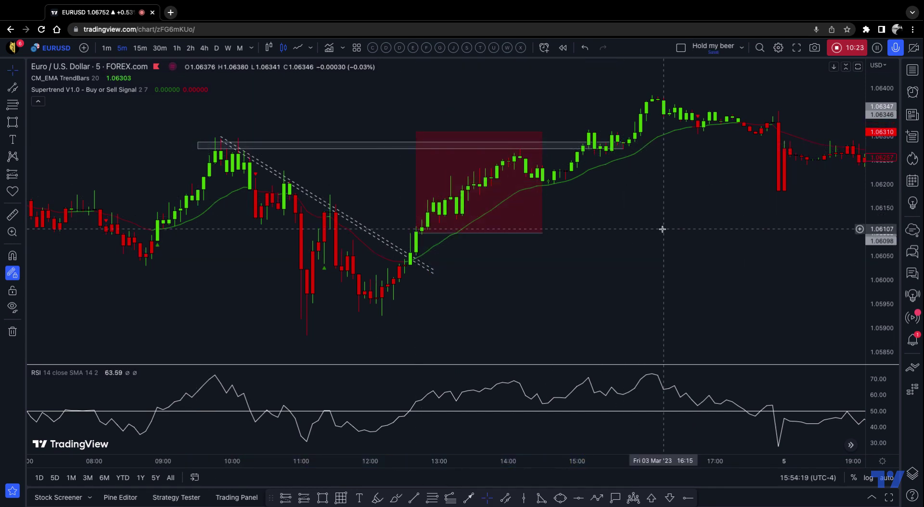
# Step: Draw a narrow parallel channel over the earlier 3 March decline, from about 1.06228 at 06:40 to about 1.0609 at 09:10
pyautogui.scroll(-3, 604, 258)
pyautogui.hscroll(-10, 595, 288)
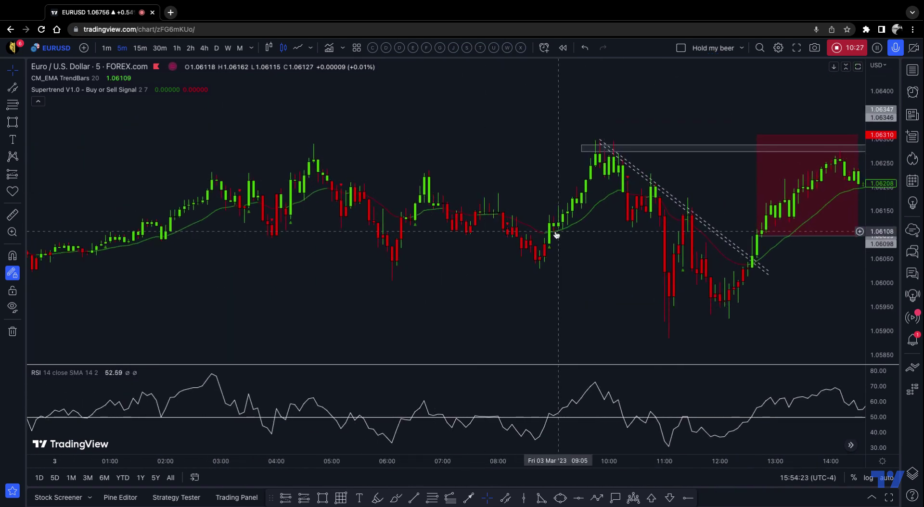
pyautogui.hscroll(3, 623, 269)
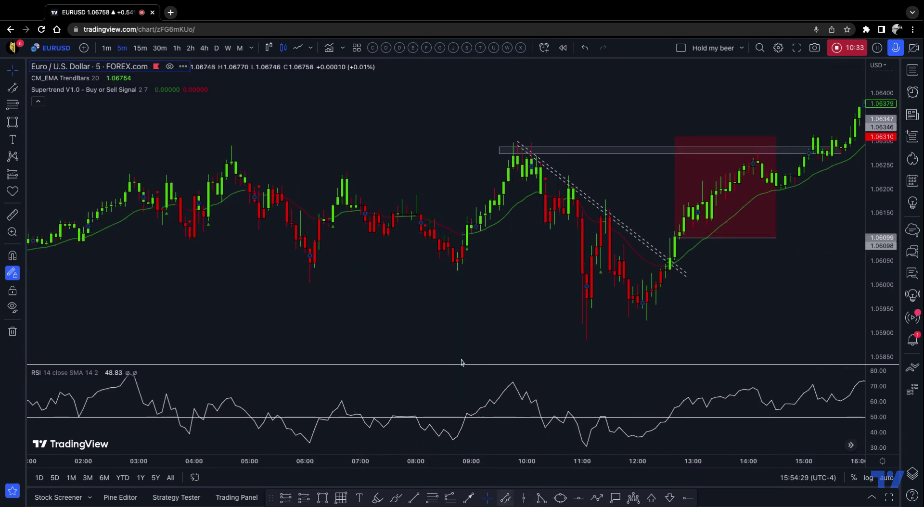
pyautogui.hotkey('alt', 't')
pyautogui.click(345, 177)
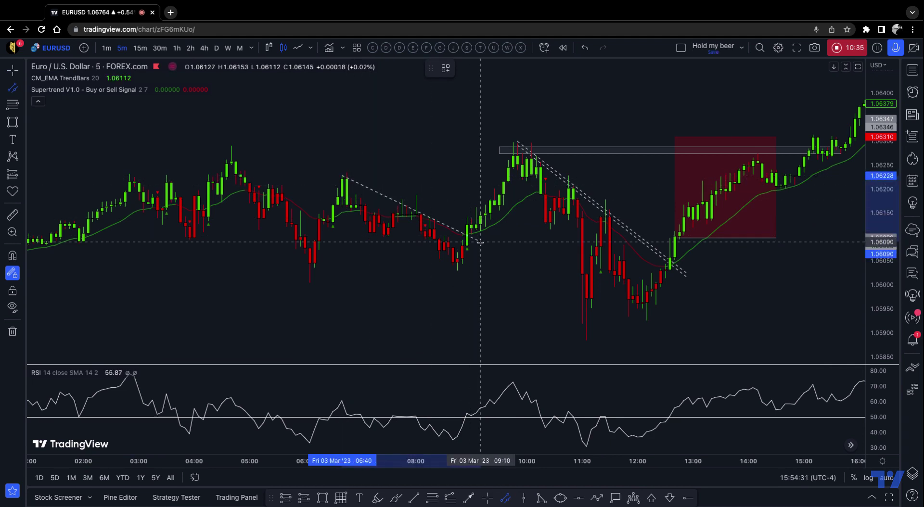
pyautogui.click(510, 252)
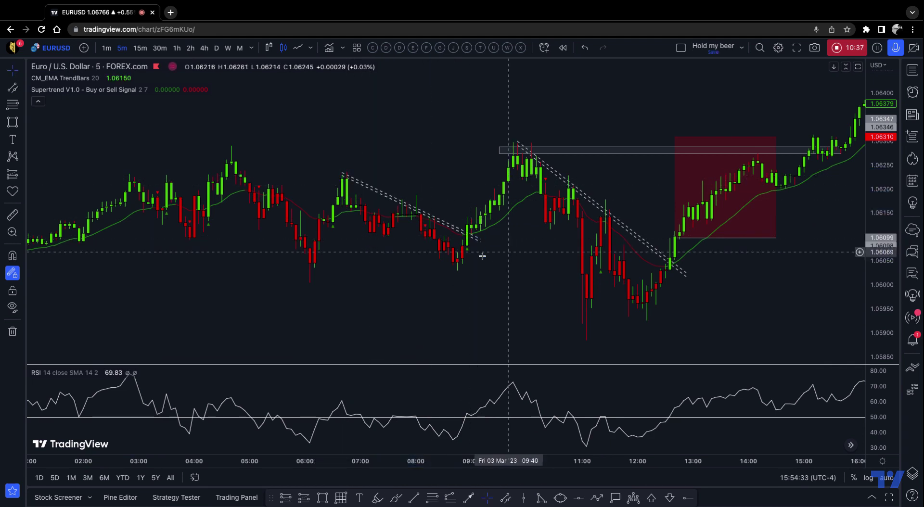
# Step: Enlarge the chart around the 08:55 breakout candle by stretching both the time and price scales
pyautogui.scroll(2, 509, 260)
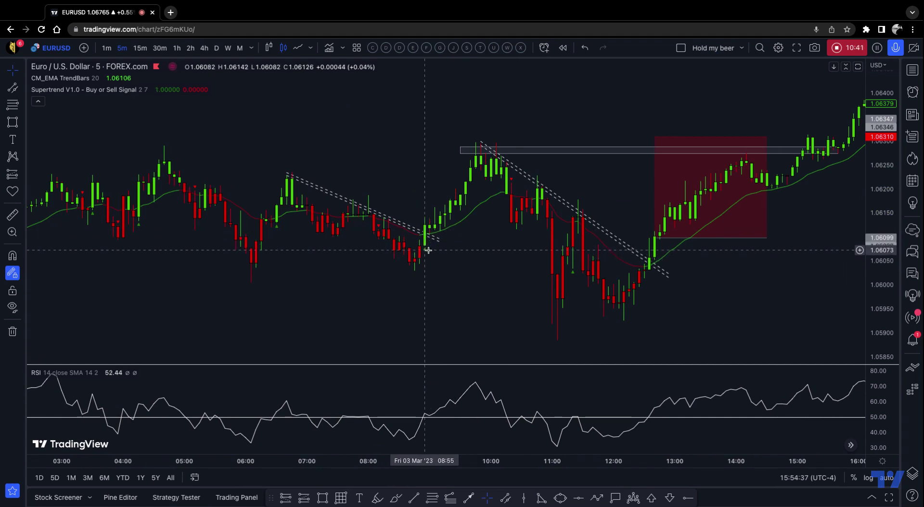
pyautogui.moveTo(880, 303); pyautogui.dragTo(881, 241)
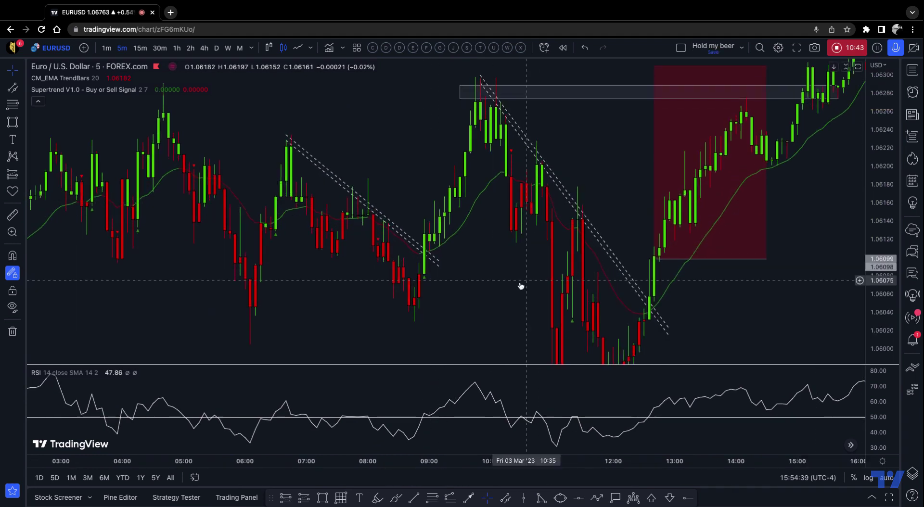
pyautogui.scroll(2, 520, 286)
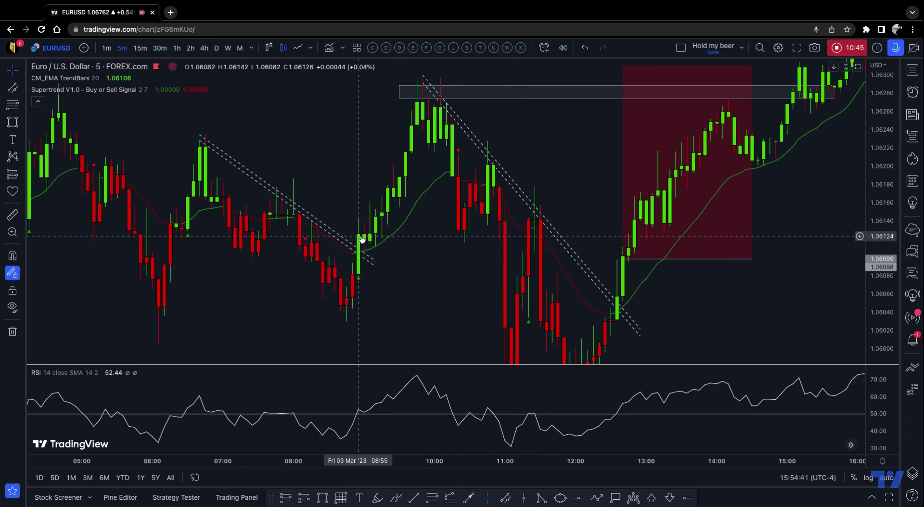
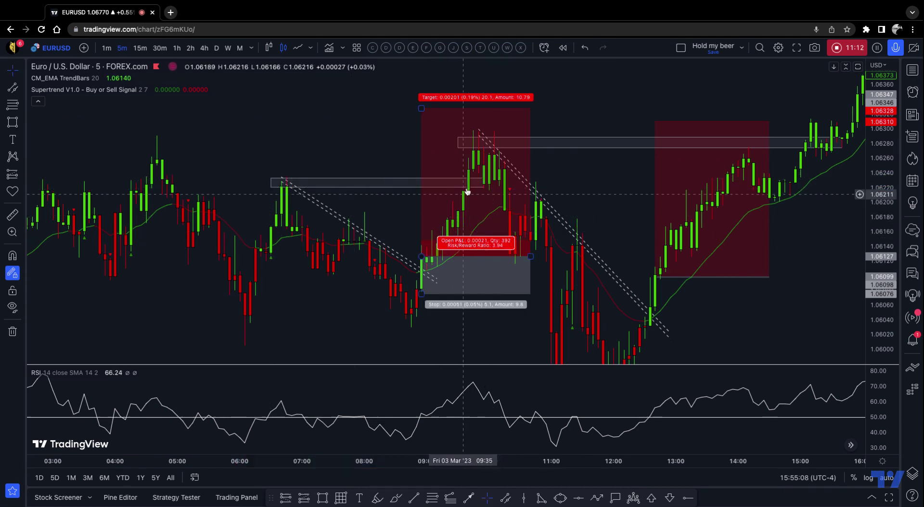
# Step: Raise the 08:55 long position's stop to about 1.06126, just below its entry
pyautogui.click(421, 293)
pyautogui.moveTo(422, 294); pyautogui.dragTo(422, 256)
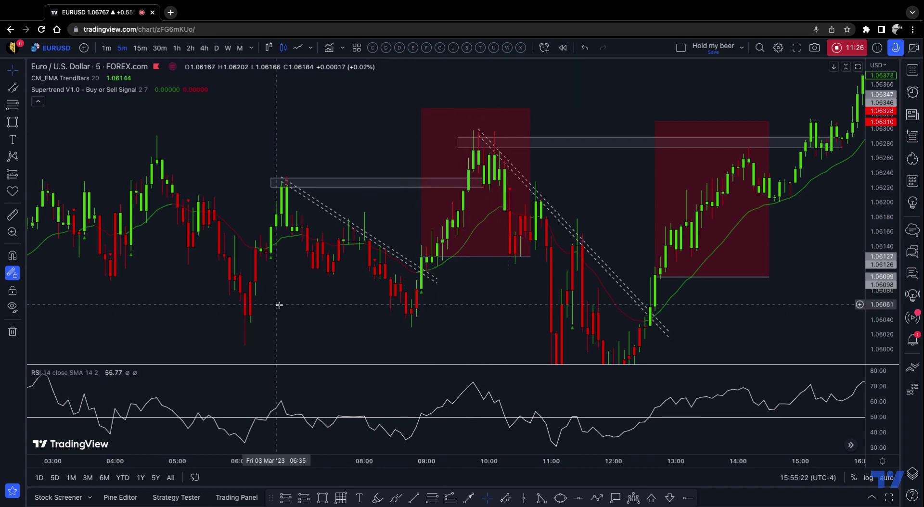
# Step: Draw a narrow parallel channel over the 3 March decline from about 1.0627 at 04:45 to about 1.0612 at 06:40
pyautogui.hscroll(-5, 277, 303)
pyautogui.hscroll(-3, 275, 300)
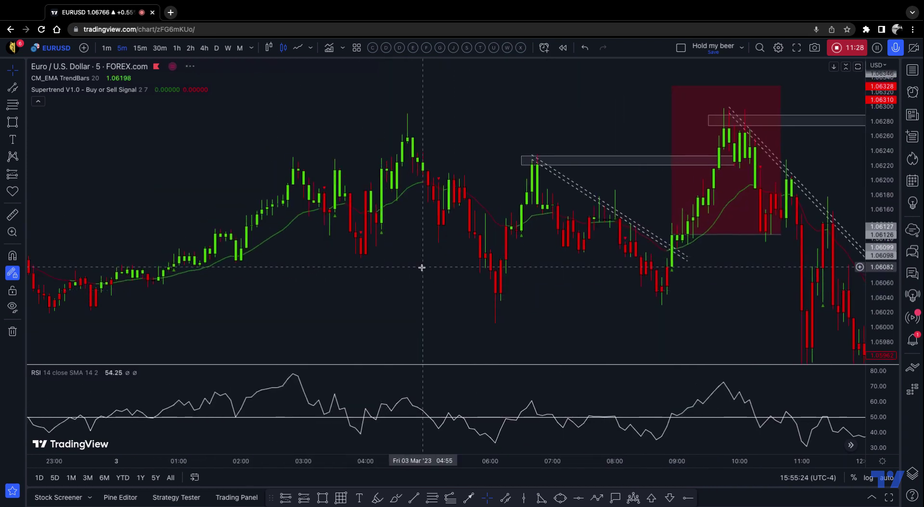
pyautogui.scroll(2, 489, 235)
pyautogui.hotkey('alt', 't')
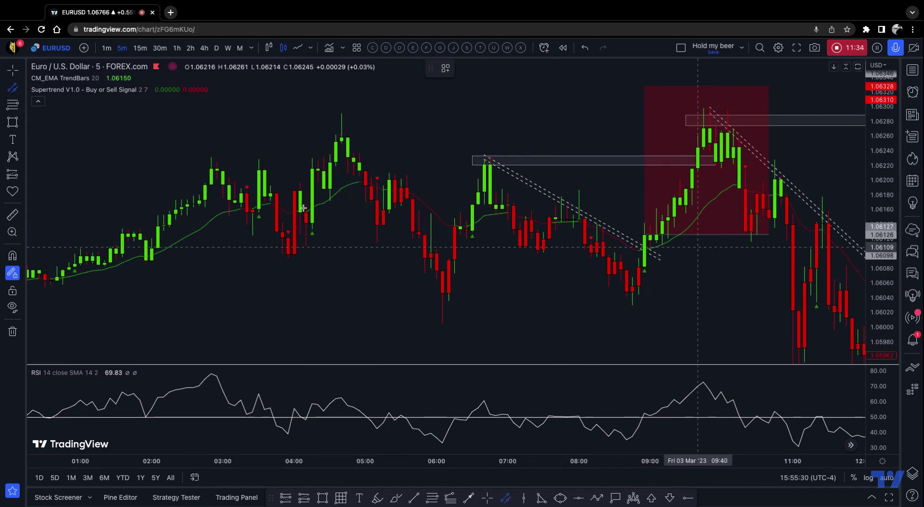
pyautogui.click(346, 135)
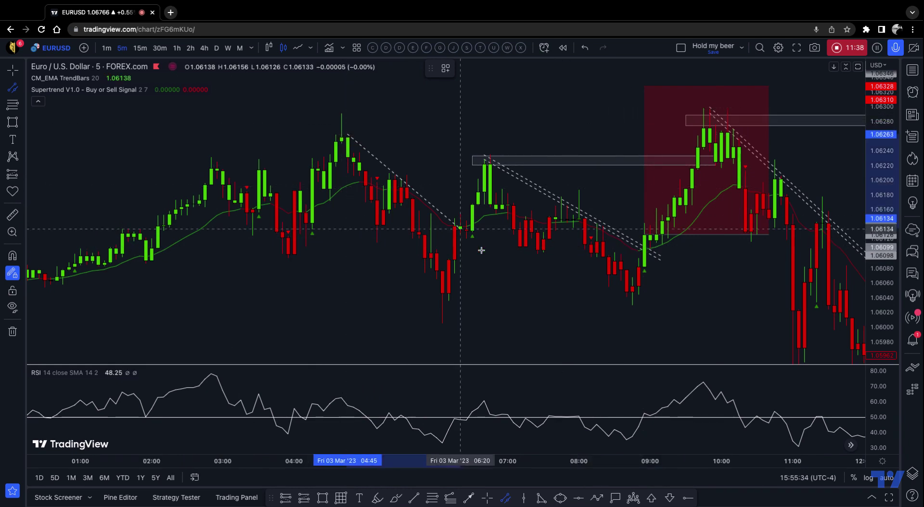
pyautogui.click(500, 256)
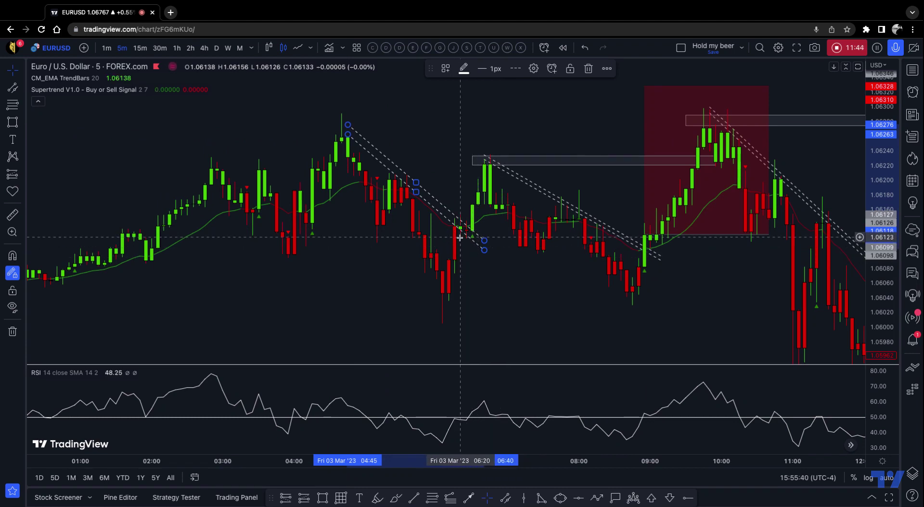
pyautogui.rightClick(530, 295)
pyautogui.click(500, 273)
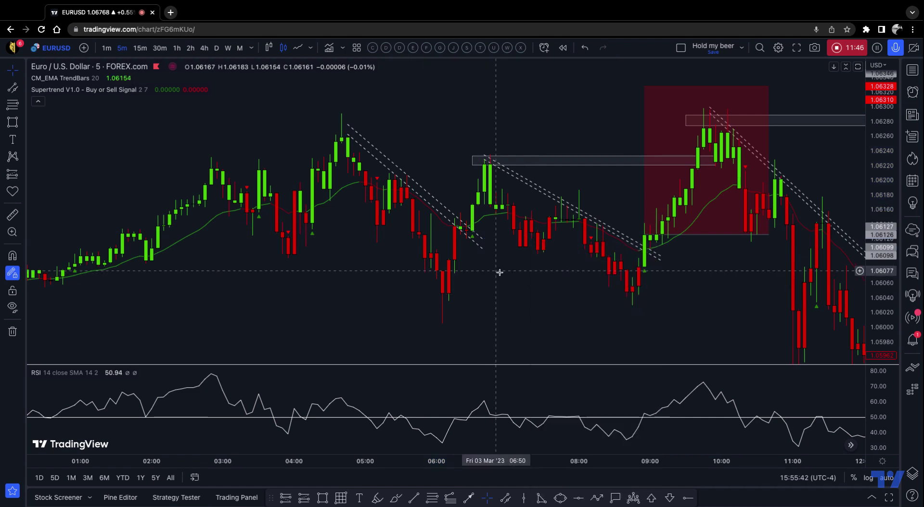
# Step: Place a long position at 06:30 on 3 March with entry 1.06164 and stop 1.06122, and collapse its target to 1.06165
pyautogui.click(23, 175)
pyautogui.click(82, 175)
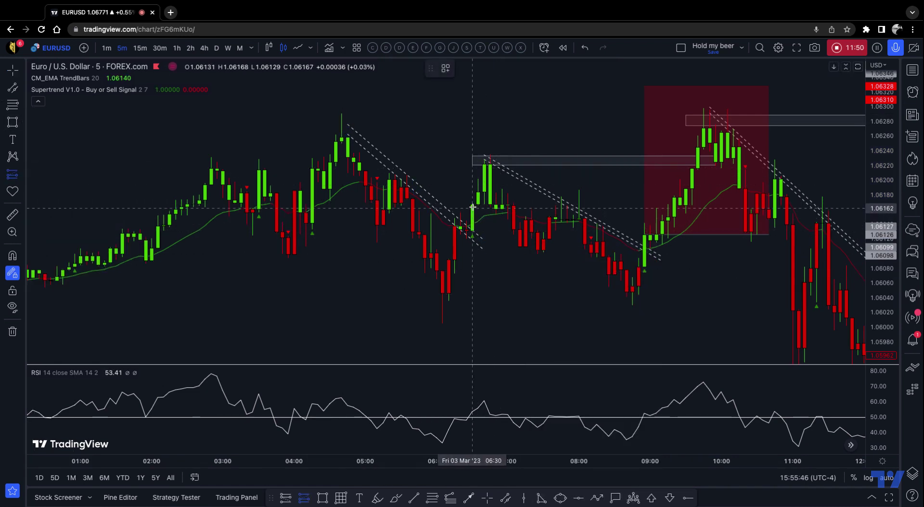
pyautogui.click(472, 206)
pyautogui.moveTo(472, 269); pyautogui.dragTo(473, 240)
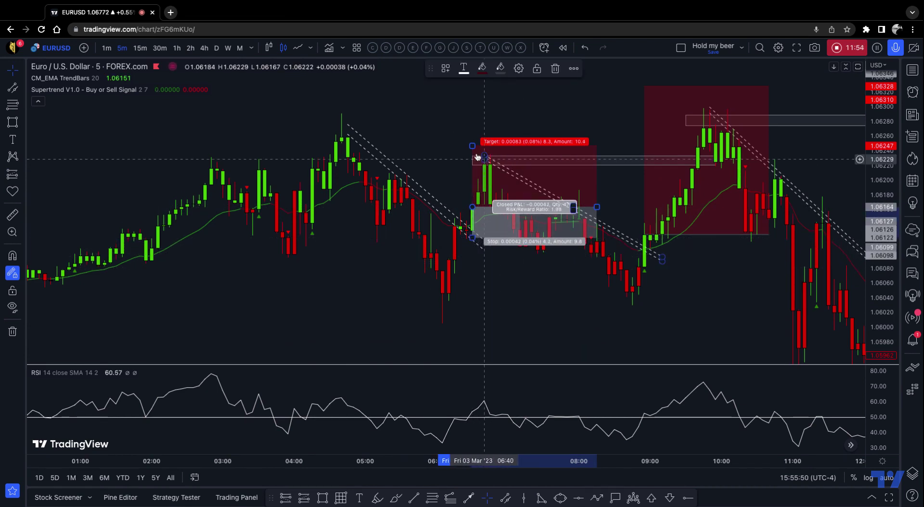
pyautogui.moveTo(472, 146); pyautogui.dragTo(472, 91)
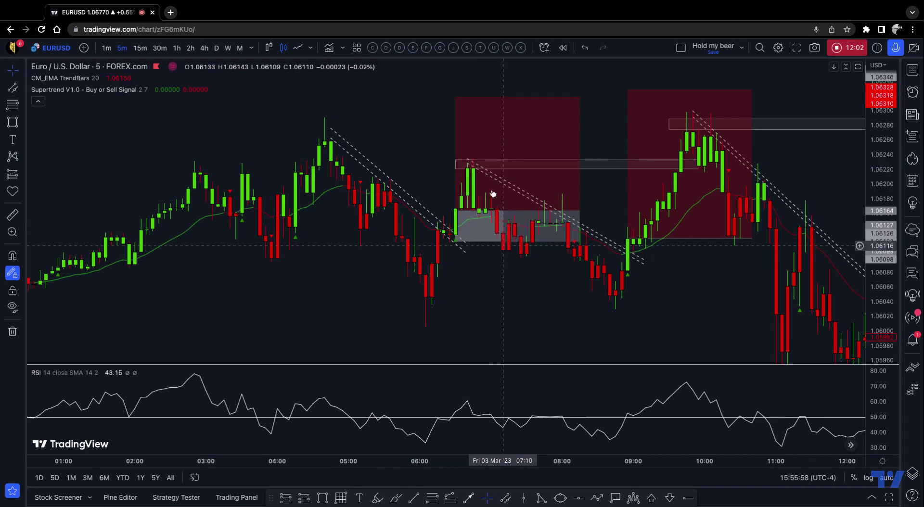
pyautogui.moveTo(455, 96); pyautogui.dragTo(462, 291)
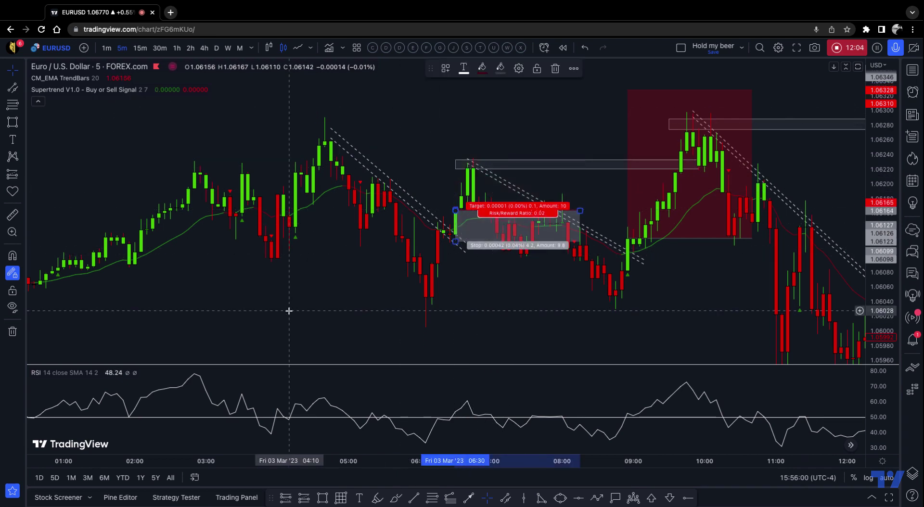
# Step: Draw a narrow rising parallel channel under the 2 March pullback, from about 1.0584 at 09:45 to about 1.0606 at 13:00
pyautogui.hscroll(-3, 289, 308)
pyautogui.hscroll(-10, 289, 296)
pyautogui.scroll(-2, 511, 278)
pyautogui.hscroll(-10, 500, 299)
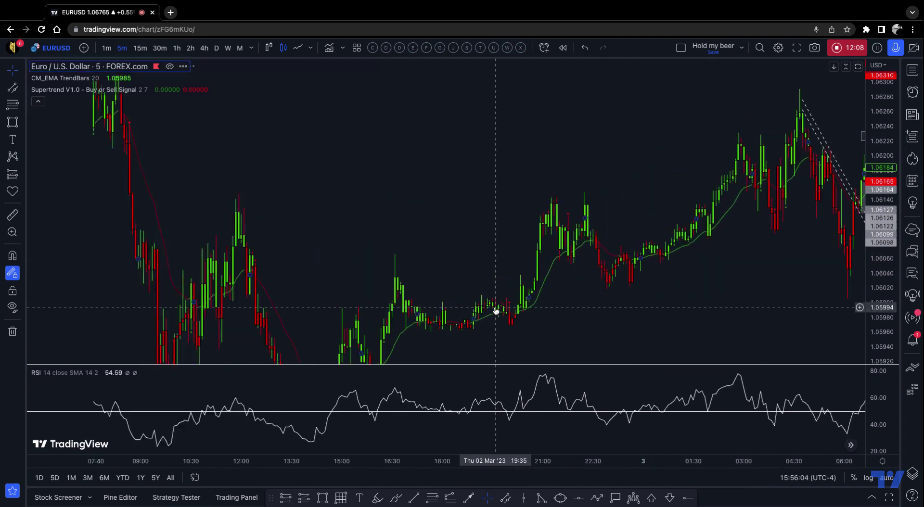
pyautogui.scroll(-2, 495, 308)
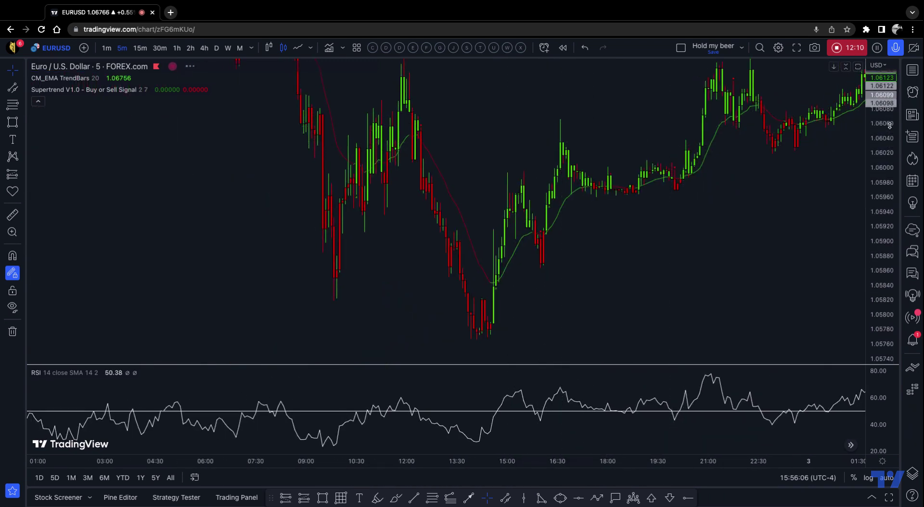
pyautogui.scroll(2, 412, 147)
pyautogui.moveTo(413, 147); pyautogui.dragTo(676, 172)
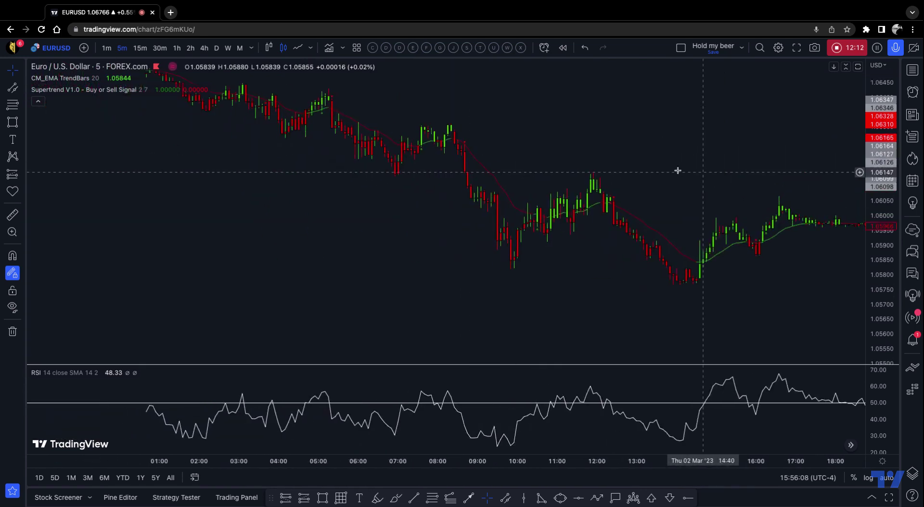
pyautogui.moveTo(881, 258); pyautogui.dragTo(881, 226)
pyautogui.scroll(3, 705, 182)
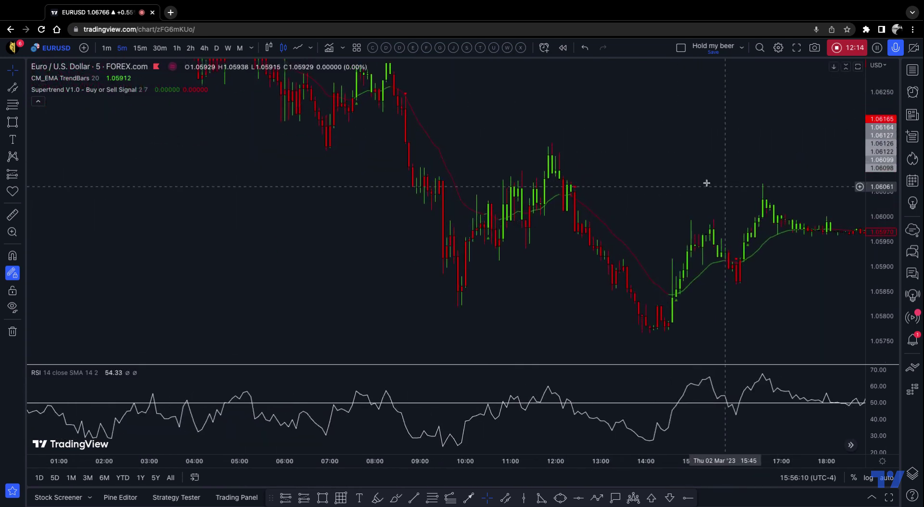
pyautogui.click(12, 88)
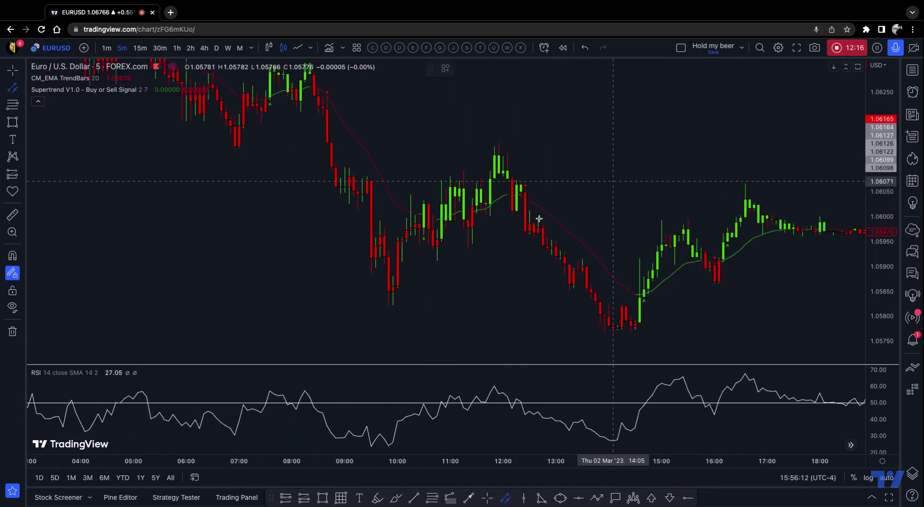
pyautogui.click(404, 289)
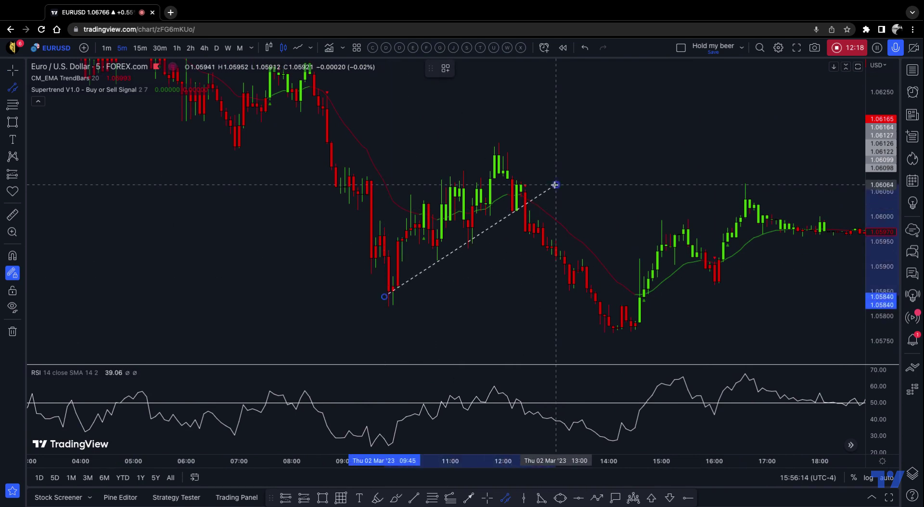
pyautogui.click(556, 189)
pyautogui.scroll(2, 610, 198)
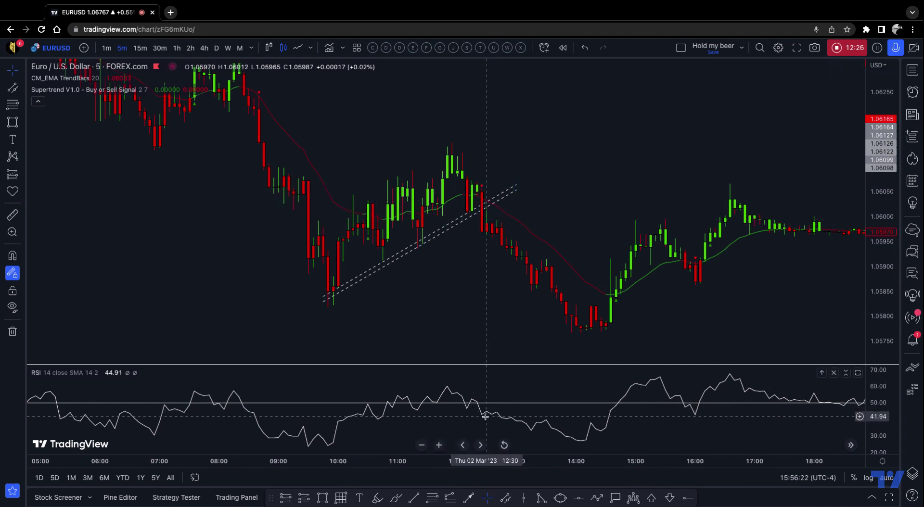
# Step: Place a short position at 12:25 on 2 March with entry 1.05970, stop about 1.06055 and target about 1.05798
pyautogui.click(22, 174)
pyautogui.click(62, 196)
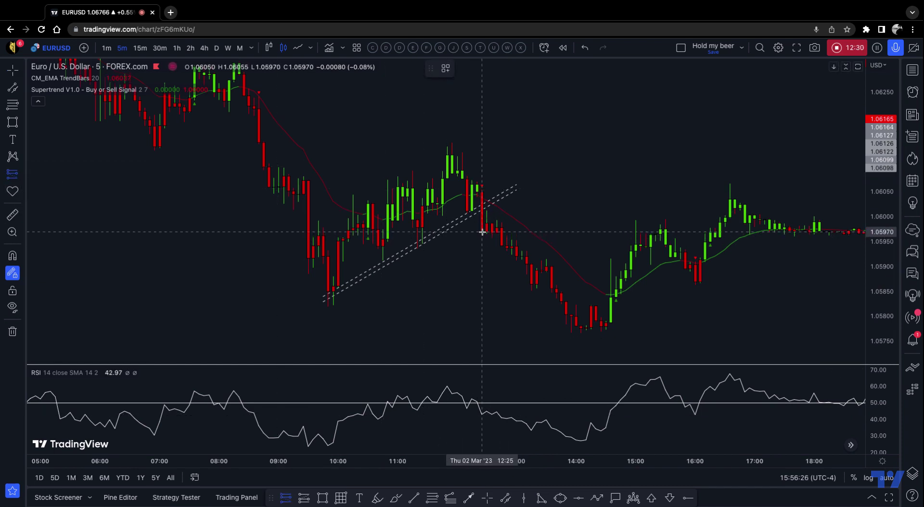
pyautogui.click(482, 232)
pyautogui.moveTo(482, 166); pyautogui.dragTo(482, 189)
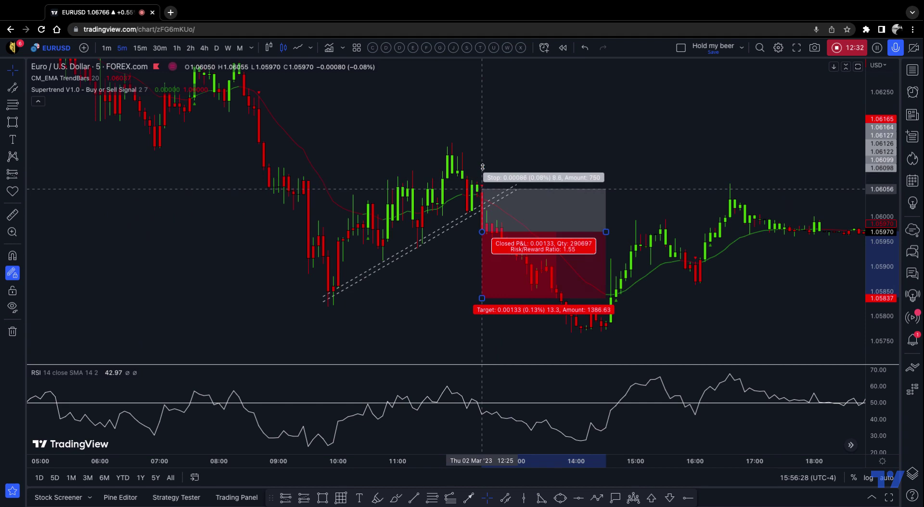
pyautogui.moveTo(482, 298); pyautogui.dragTo(482, 316)
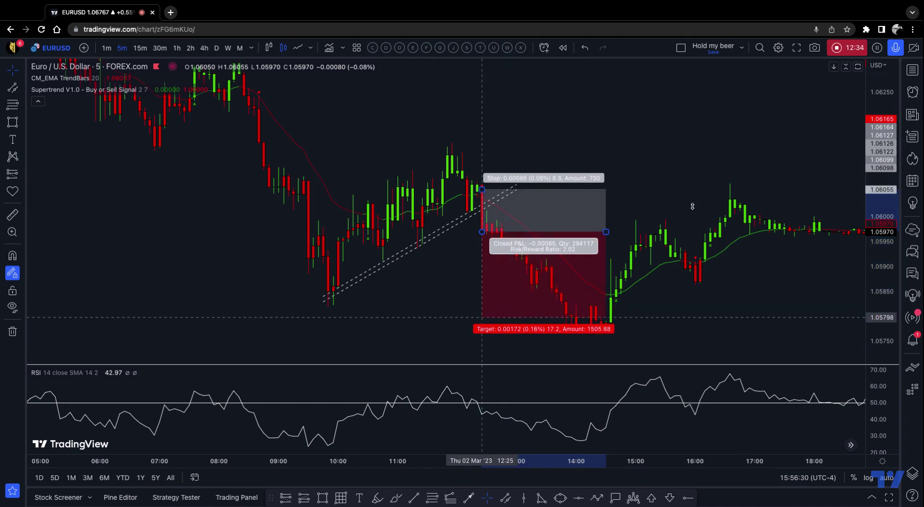
pyautogui.click(556, 152)
# Step: Draw a support rectangle at the 2 March low, from 09:40 to about 14:25 between about 1.05848 and 1.05828
pyautogui.click(12, 122)
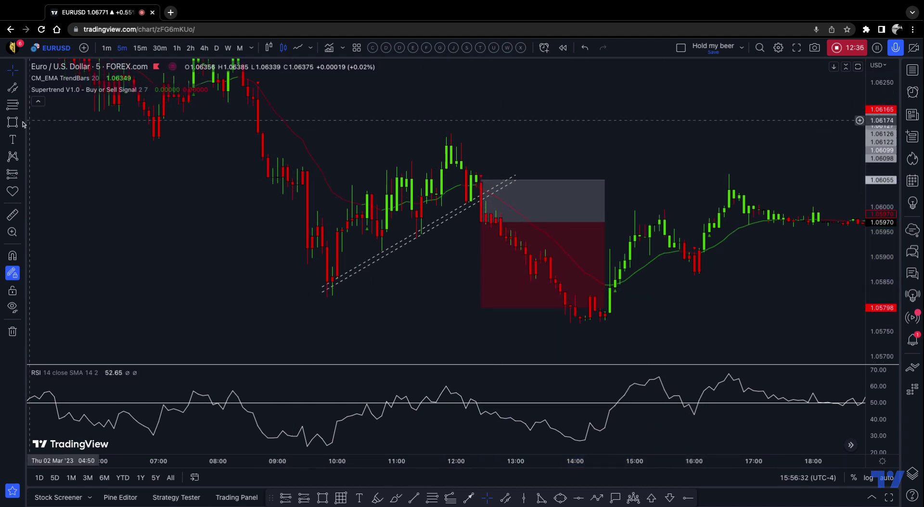
pyautogui.click(318, 285)
pyautogui.click(600, 292)
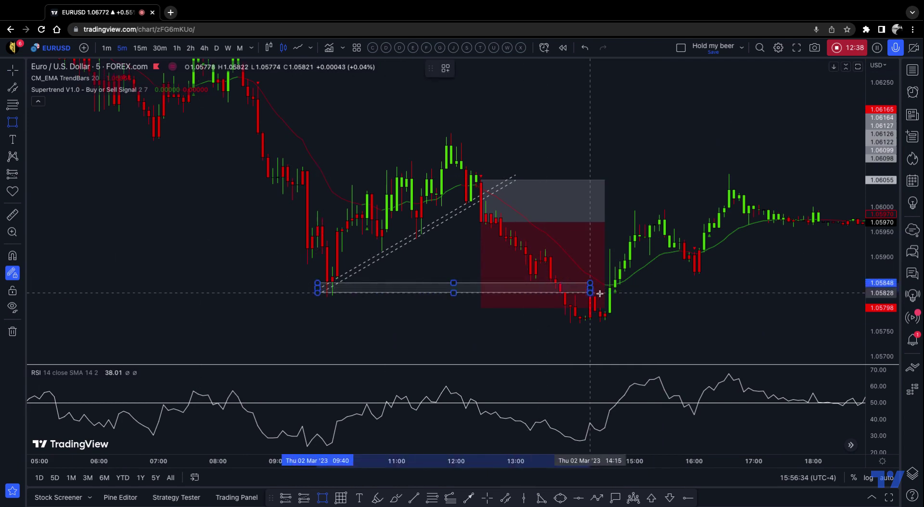
pyautogui.click(682, 291)
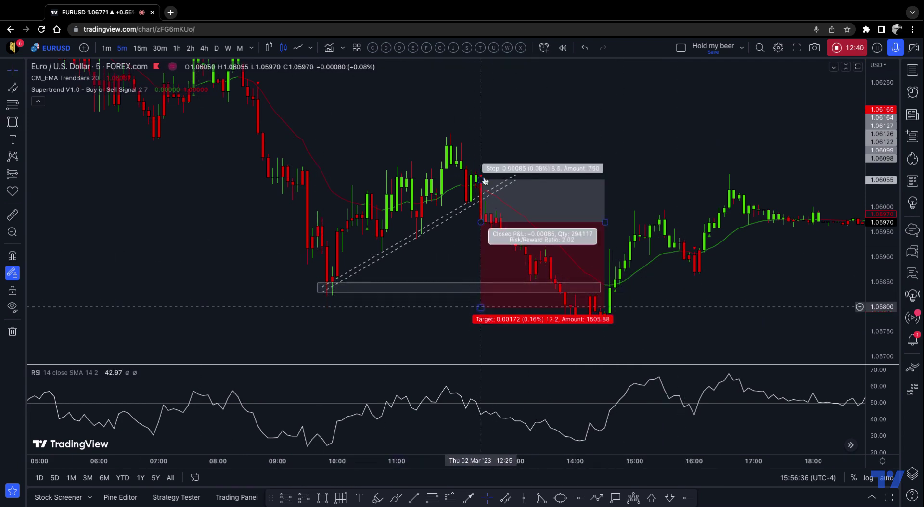
# Step: Lower the 12:25 short position's stop to 1.05971, just above its entry, and move its target to about 1.05839
pyautogui.moveTo(605, 180); pyautogui.dragTo(650, 222)
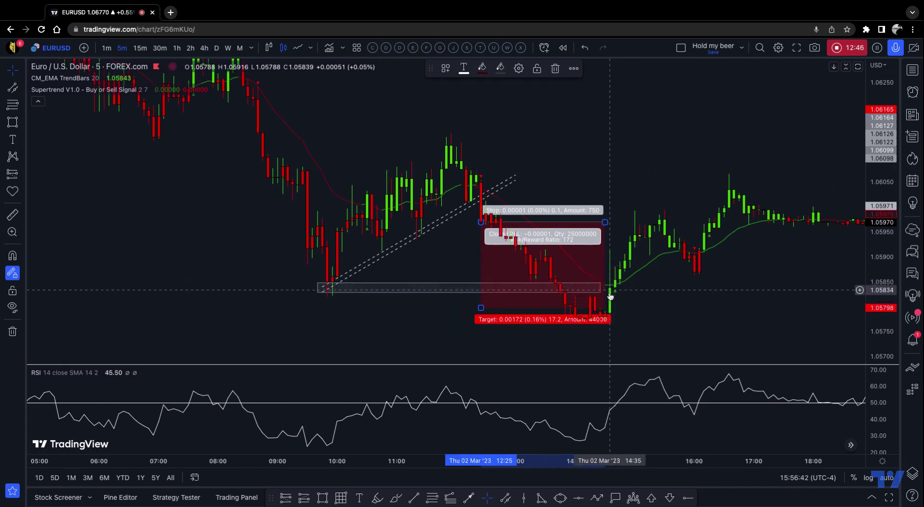
pyautogui.moveTo(480, 308); pyautogui.dragTo(480, 288)
pyautogui.click(756, 292)
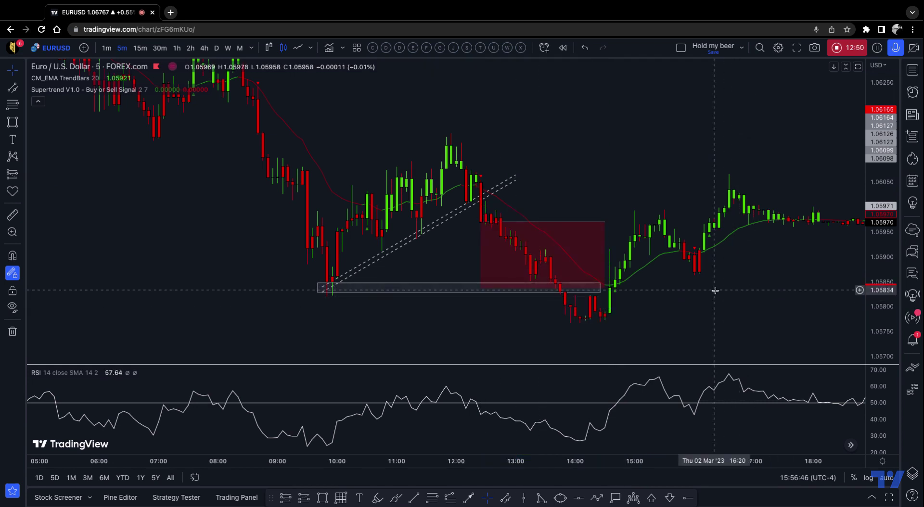
# Step: Draw two narrow rising channels under the earlier 2 March pullbacks, one from 06:55 to 08:45 and one from about 04:10 to 05:30
pyautogui.moveTo(561, 180); pyautogui.dragTo(722, 163)
pyautogui.scroll(-1, 510, 124)
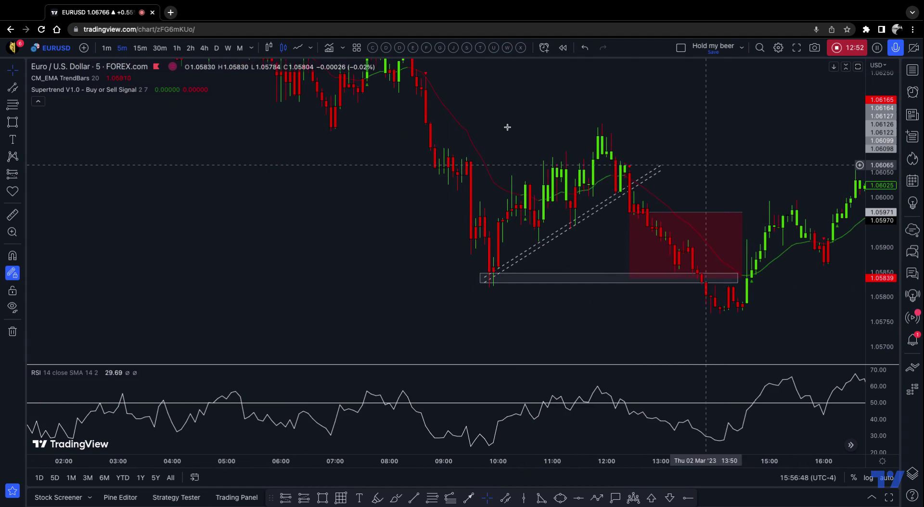
pyautogui.moveTo(507, 127); pyautogui.dragTo(559, 173)
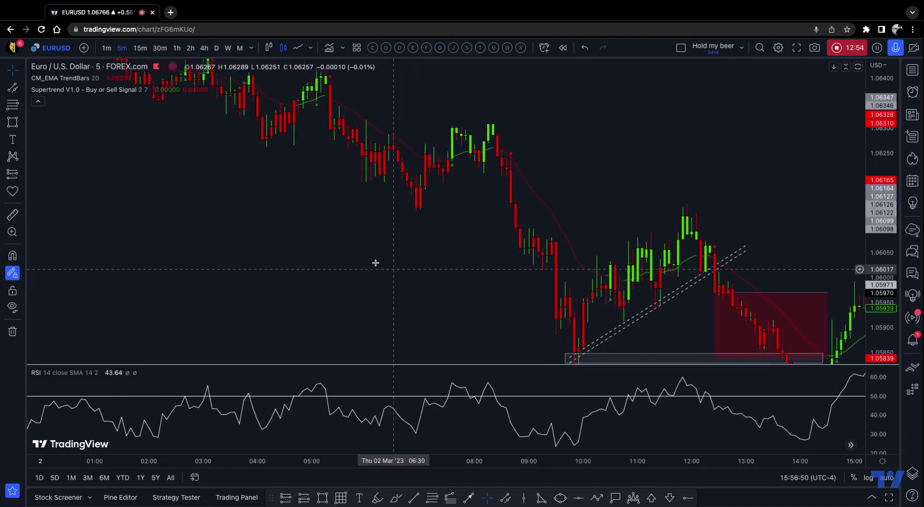
pyautogui.moveTo(549, 120); pyautogui.dragTo(599, 148)
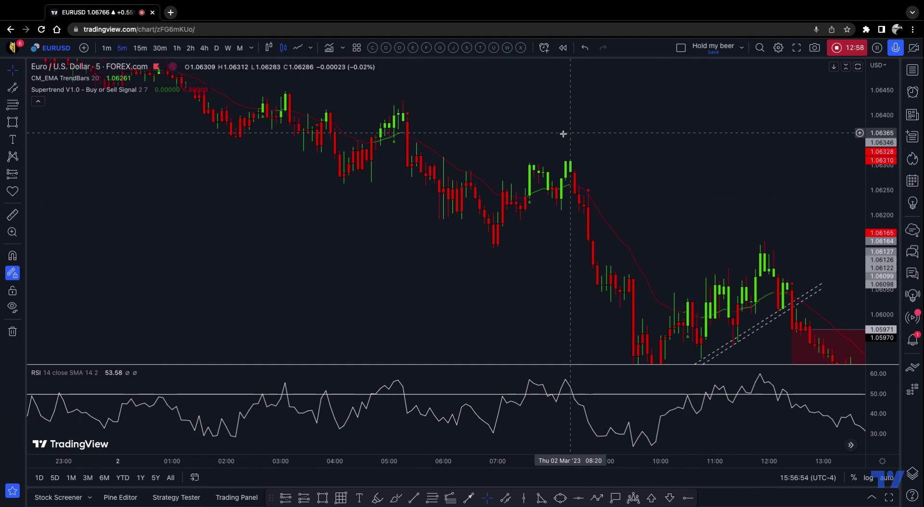
pyautogui.hotkey('alt', 't')
pyautogui.click(493, 247)
pyautogui.click(593, 181)
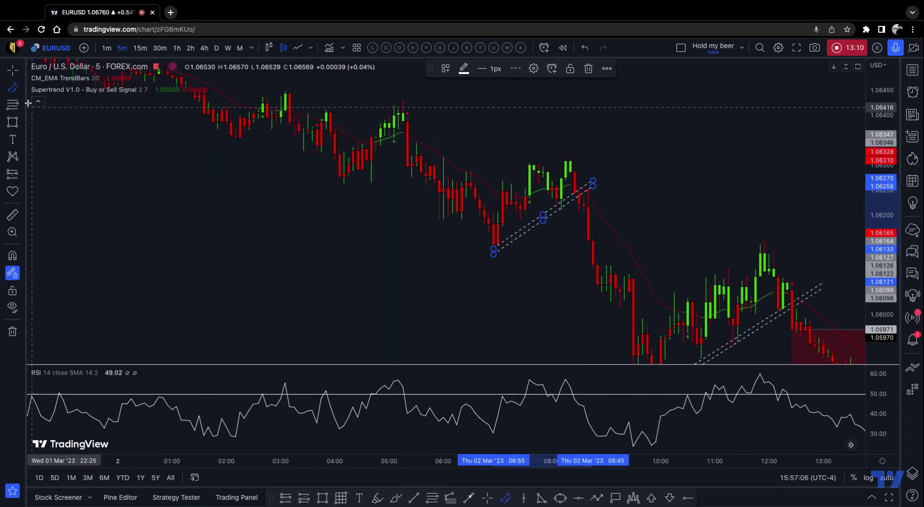
pyautogui.click(362, 179)
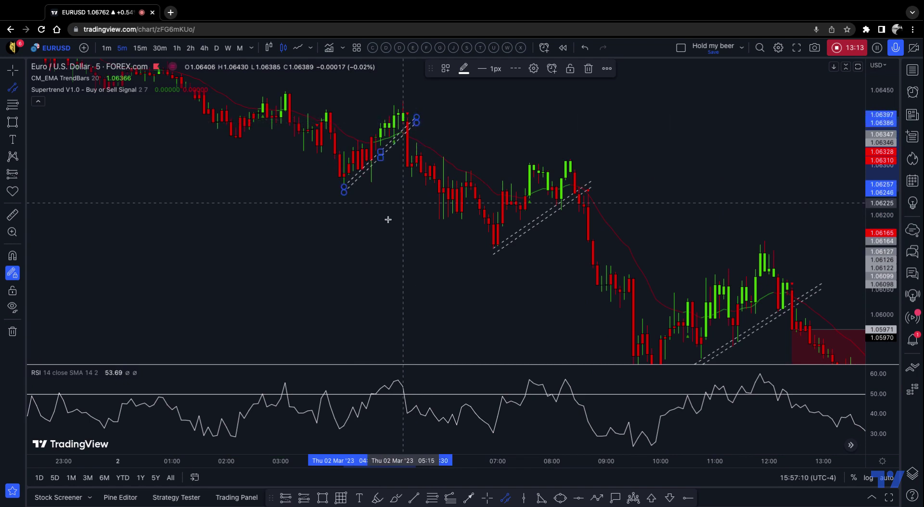
pyautogui.press('Escape')
# Step: Draw a parallel channel over the 1 March decline from about 1.06783 at 13:10 to about 1.0643 at 16:20, then narrow it
pyautogui.hscroll(-10, 215, 186)
pyautogui.hscroll(-10, 490, 278)
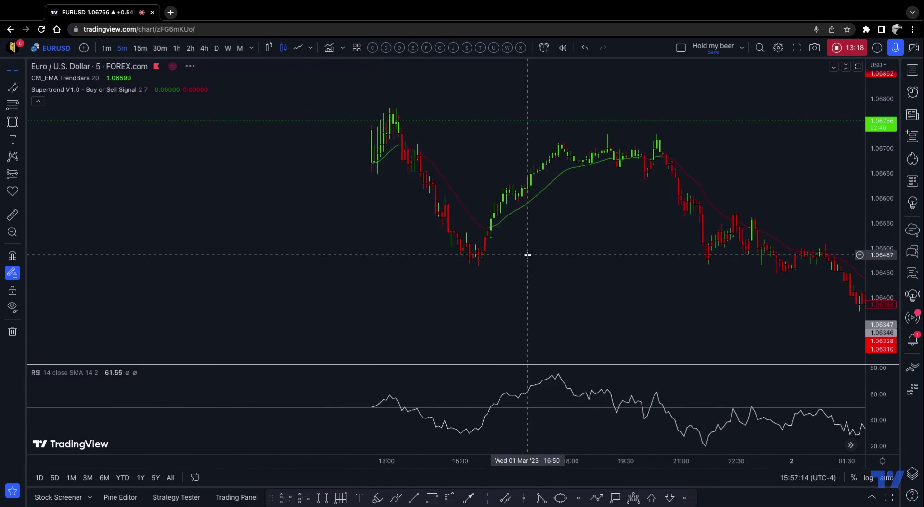
pyautogui.hscroll(-10, 528, 255)
pyautogui.hscroll(-1, 642, 275)
pyautogui.hotkey('alt', 't')
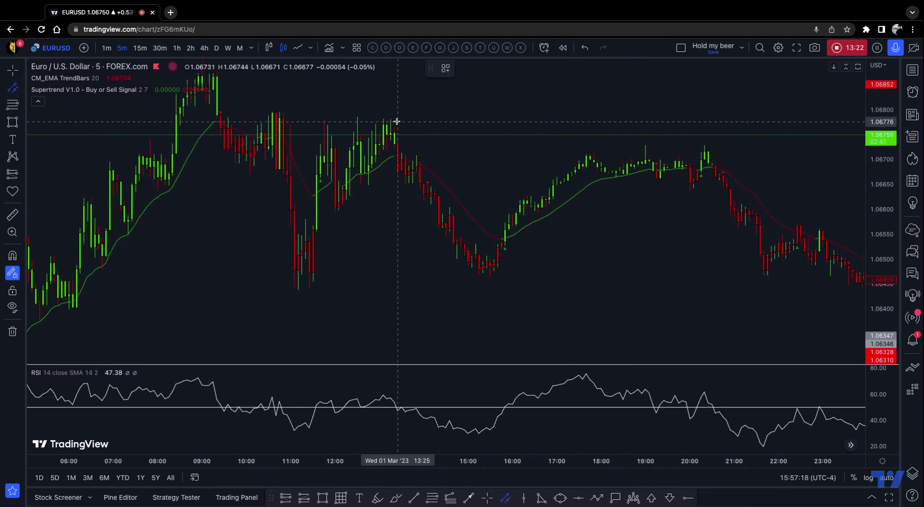
pyautogui.click(389, 118)
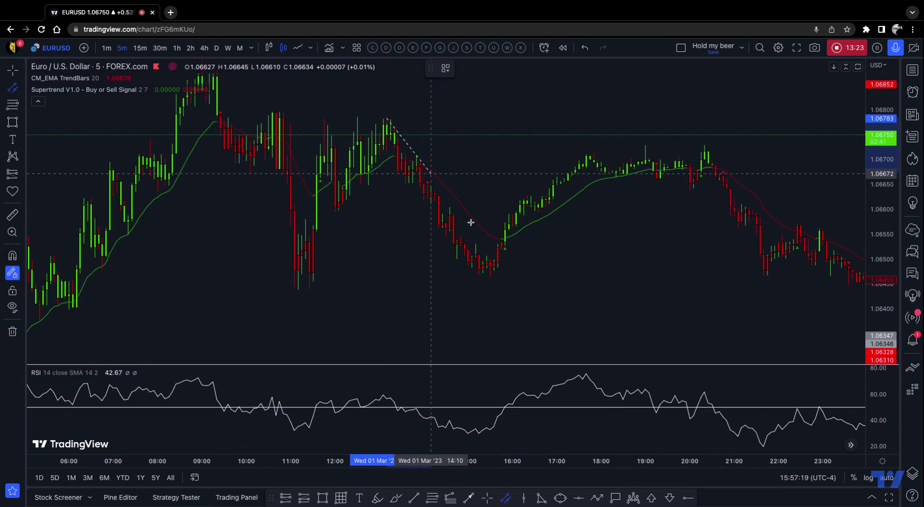
pyautogui.click(527, 294)
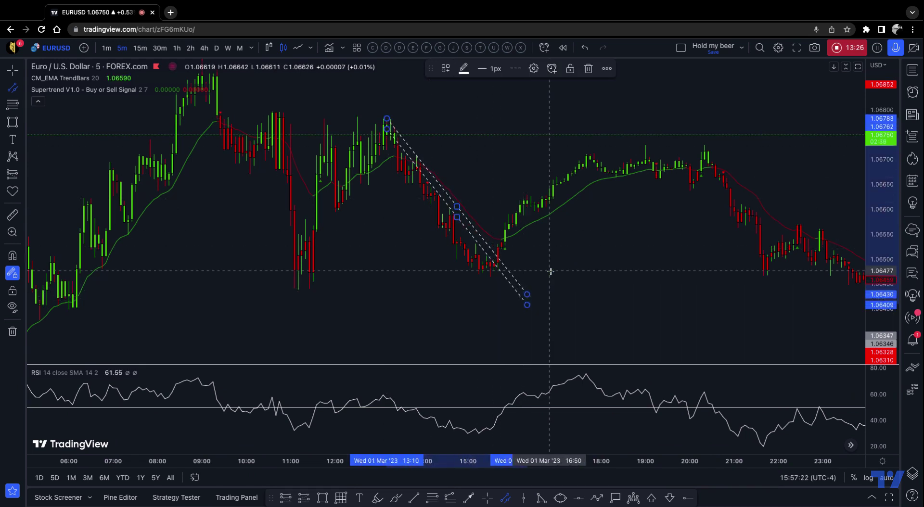
pyautogui.click(608, 260)
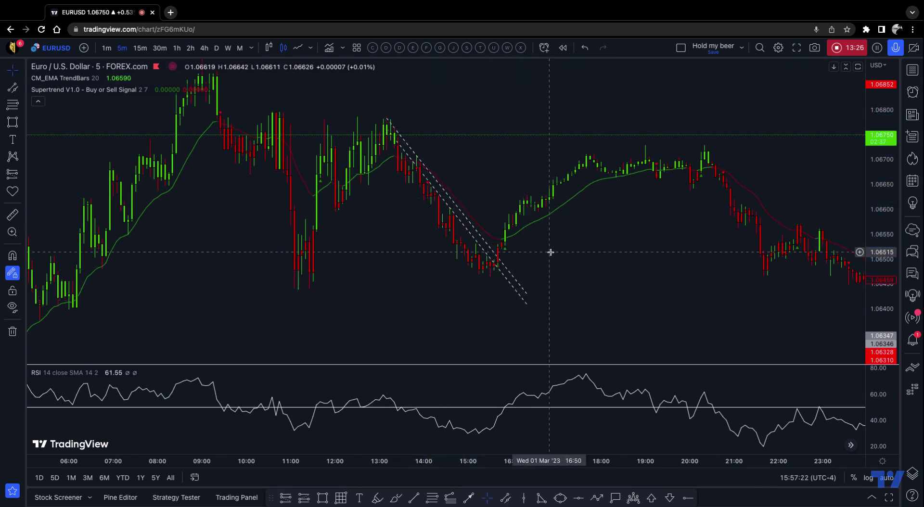
pyautogui.click(456, 215)
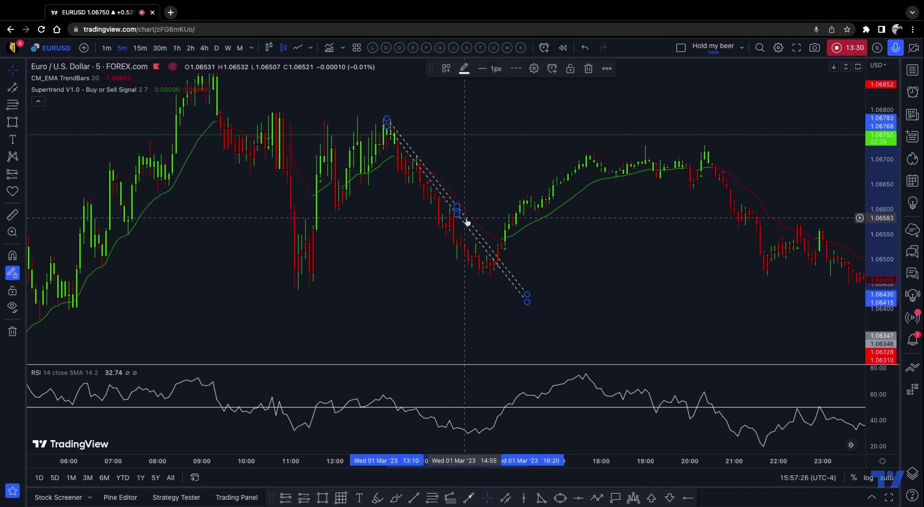
# Step: Place a long position at the 1 March 15:50 breakout candle with entry 1.06559 and raise its stop to 1.06524
pyautogui.click(591, 274)
pyautogui.scroll(5, 591, 274)
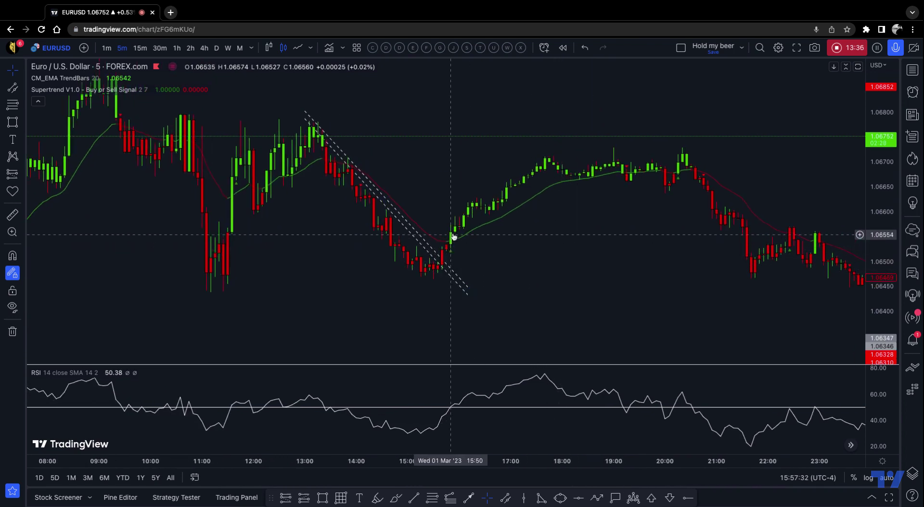
pyautogui.click(22, 176)
pyautogui.click(64, 177)
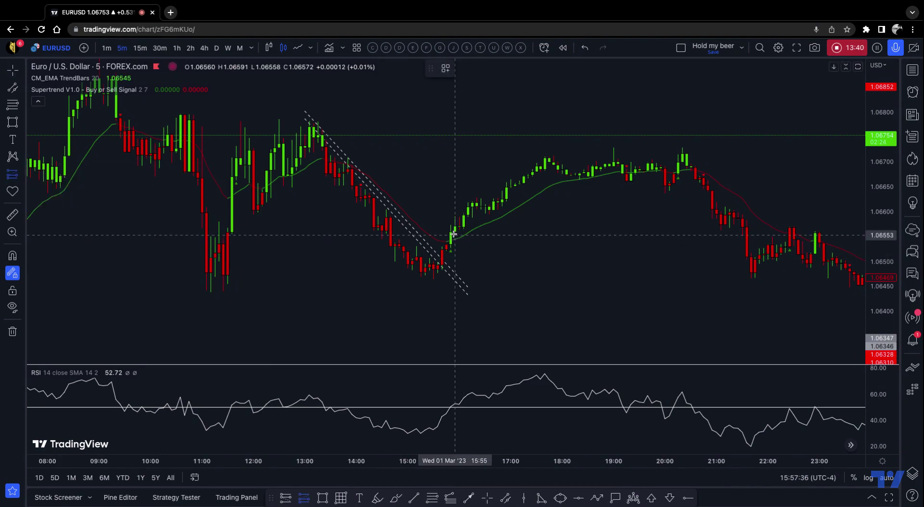
pyautogui.click(451, 233)
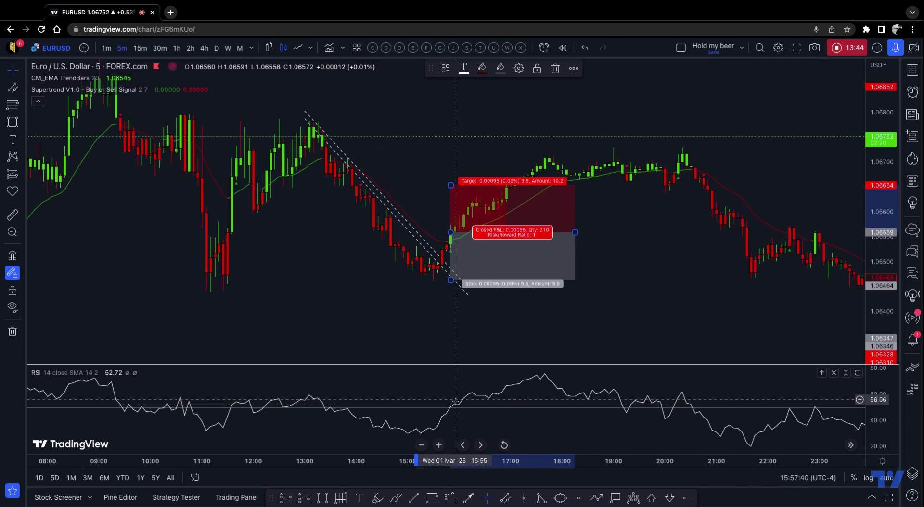
pyautogui.moveTo(451, 280); pyautogui.dragTo(452, 253)
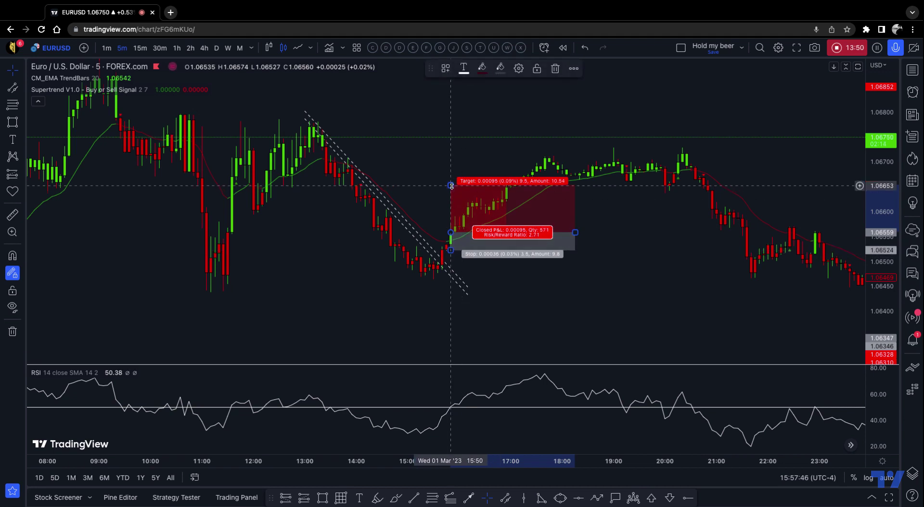
# Step: Extend the 15:50 long position to 19:15 and adjust its target to 1.06666
pyautogui.moveTo(452, 185); pyautogui.dragTo(451, 114)
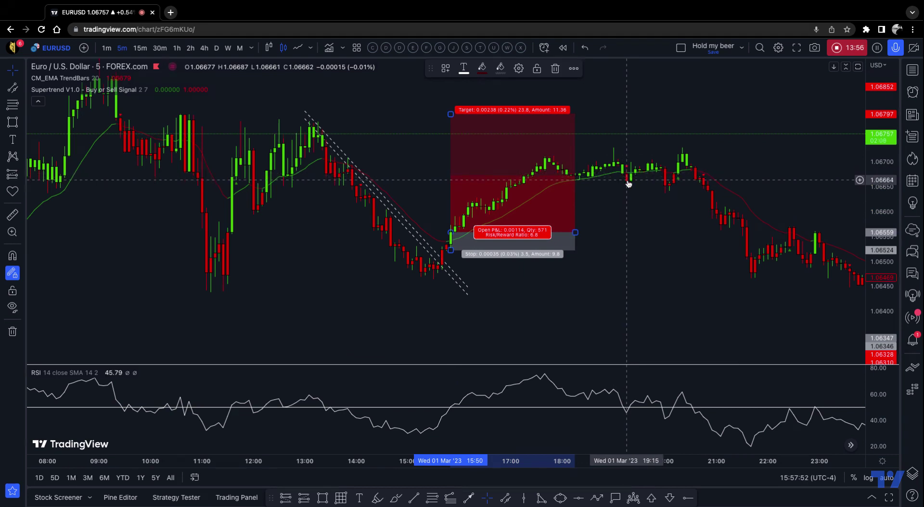
pyautogui.moveTo(574, 233); pyautogui.dragTo(627, 233)
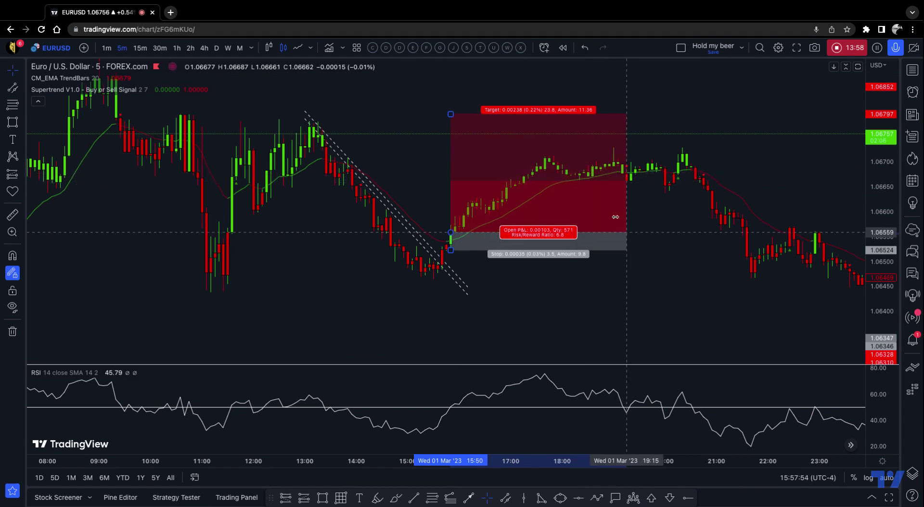
pyautogui.moveTo(452, 115); pyautogui.dragTo(450, 179)
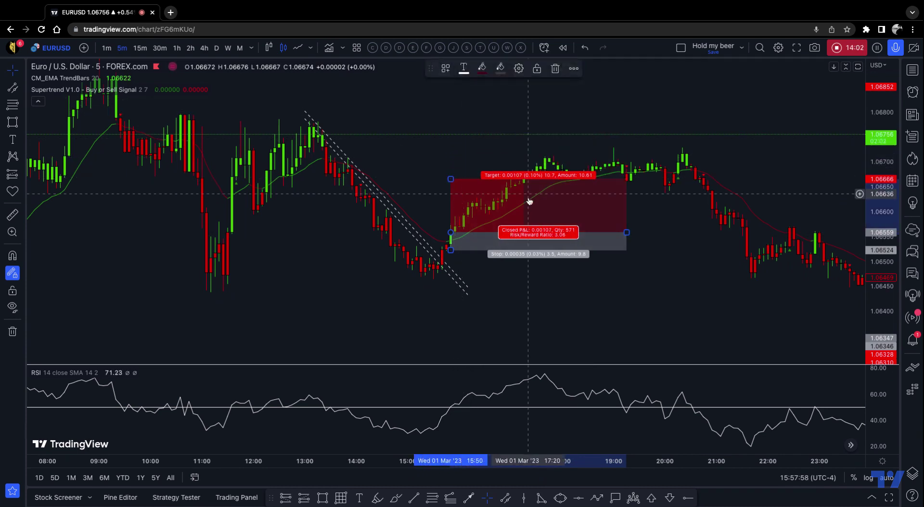
# Step: Switch the chart to the 1-hour timeframe and bring the late-February decline and reversal into view
pyautogui.moveTo(308, 258); pyautogui.dragTo(627, 235)
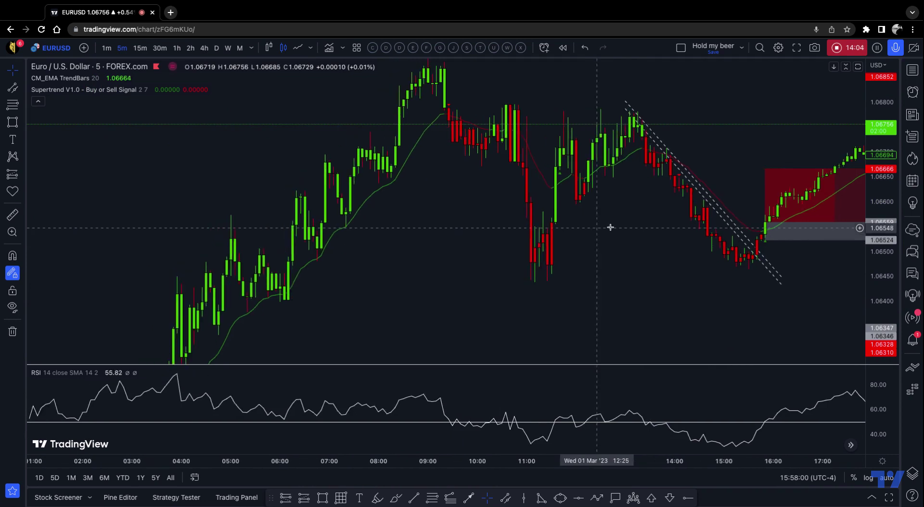
pyautogui.click(177, 48)
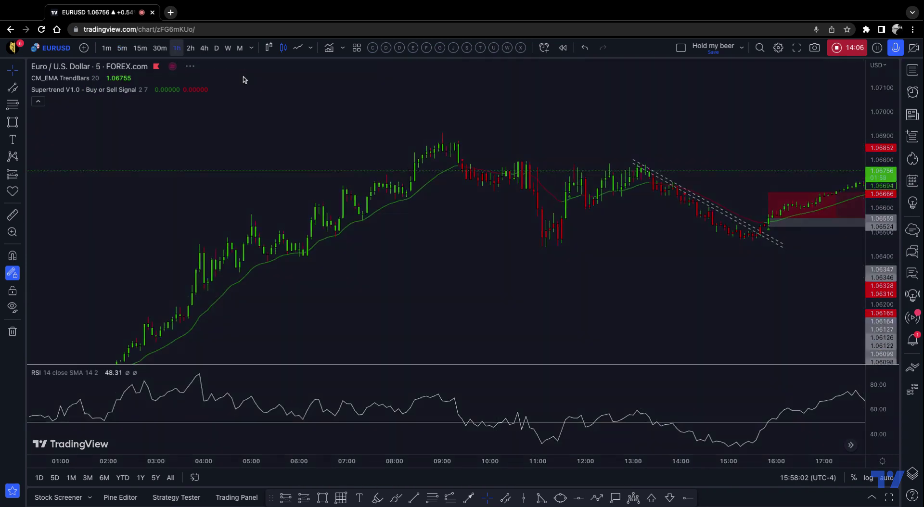
pyautogui.rightClick(613, 135)
pyautogui.click(683, 144)
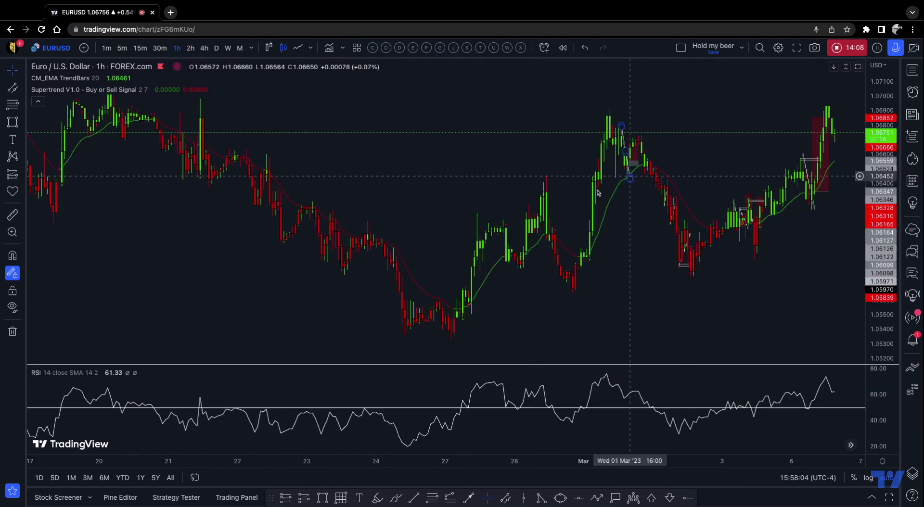
pyautogui.hscroll(-8, 506, 186)
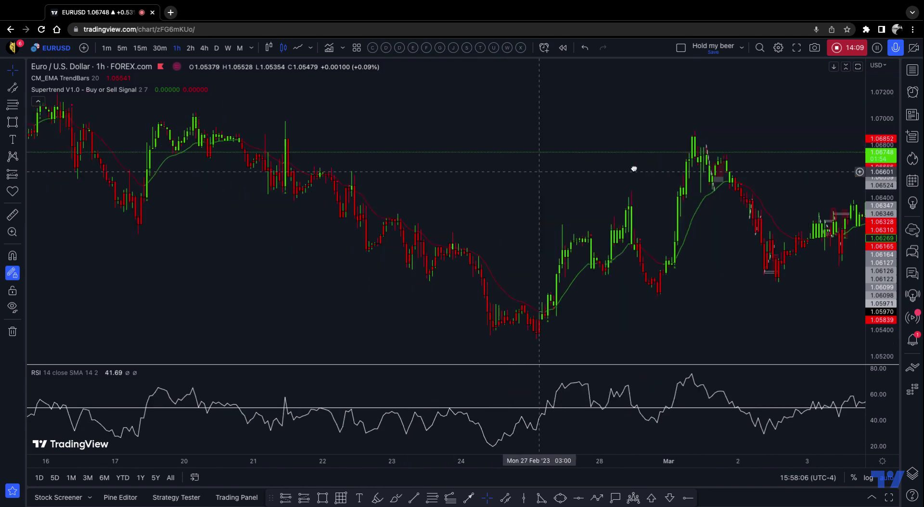
pyautogui.scroll(2, 632, 169)
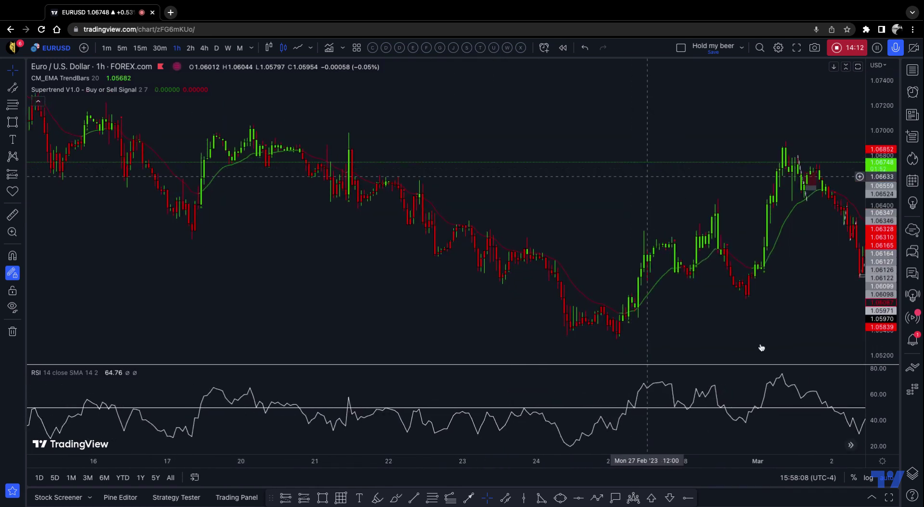
pyautogui.moveTo(880, 315); pyautogui.dragTo(881, 245)
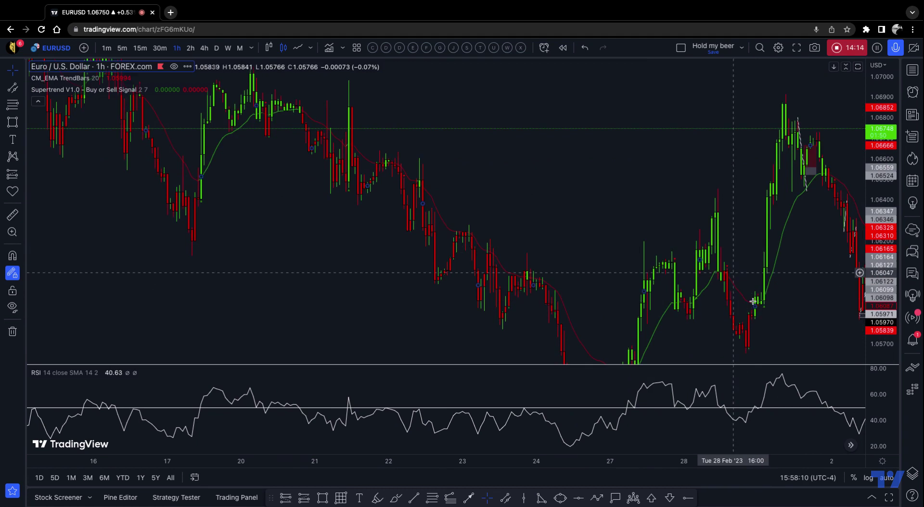
pyautogui.moveTo(684, 246); pyautogui.dragTo(752, 301)
pyautogui.moveTo(871, 194); pyautogui.dragTo(871, 231)
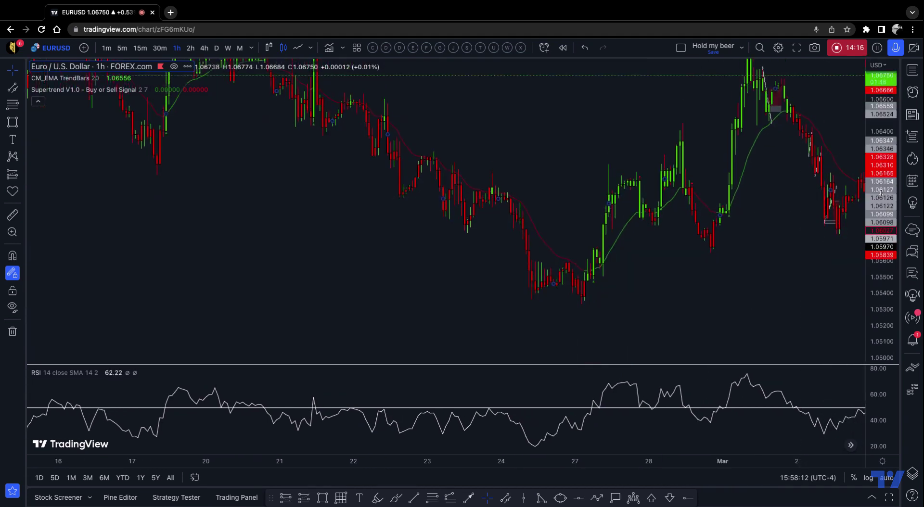
pyautogui.moveTo(743, 261); pyautogui.dragTo(703, 287)
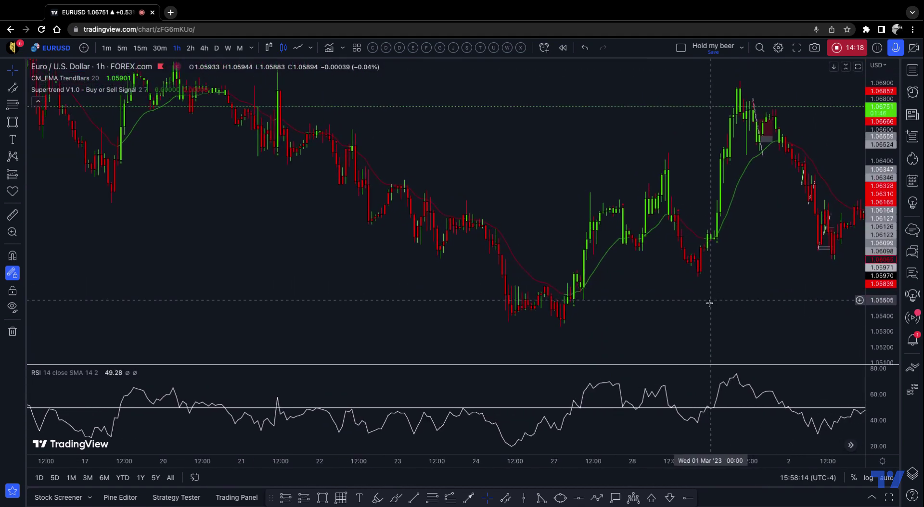
# Step: Draw a narrow falling parallel channel from about 1.06866 at 21 February 11:00 to about 1.0538 at 27 February 23:00
pyautogui.click(13, 87)
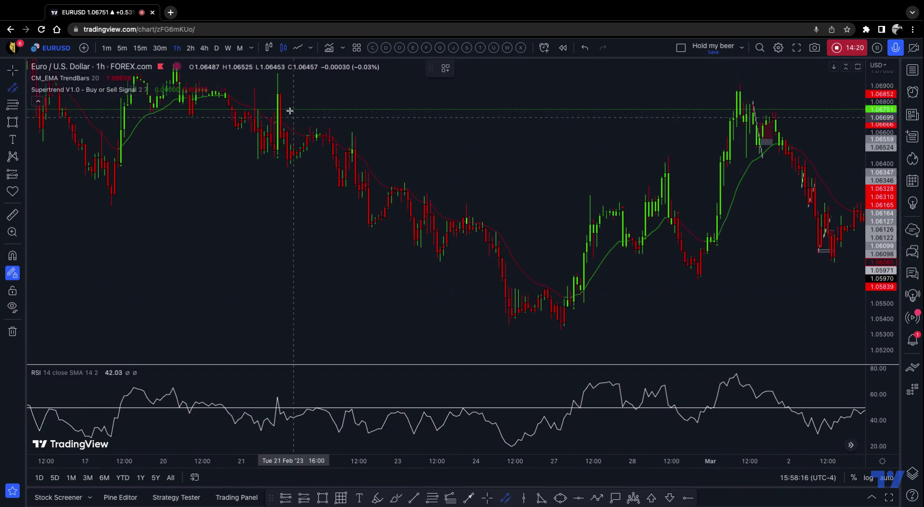
pyautogui.click(278, 91)
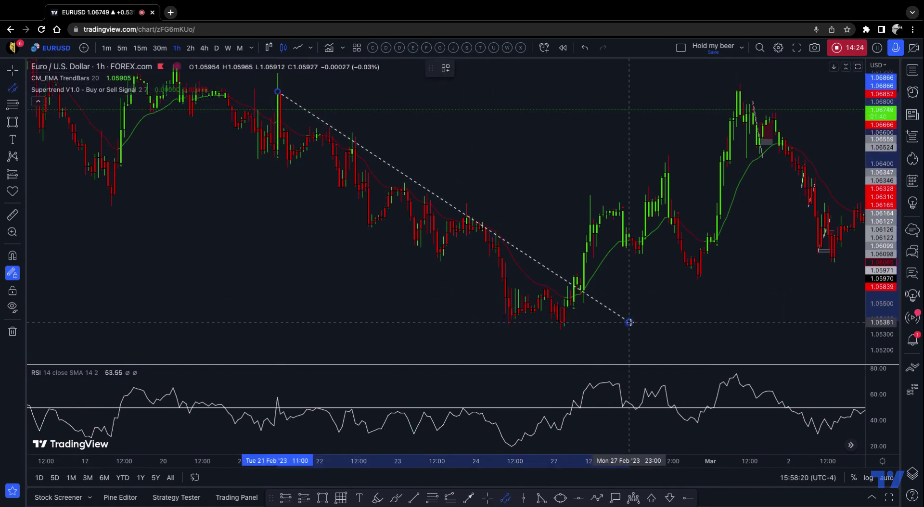
pyautogui.click(630, 319)
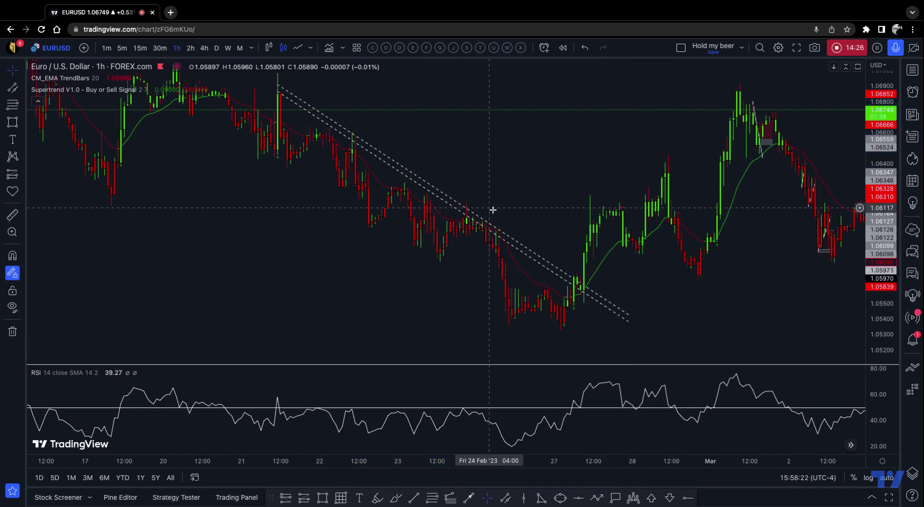
# Step: Place a long position at the 27 February 06:00 breakout candle with entry 1.05669 and raise its stop to 1.05479
pyautogui.hscroll(3, 491, 209)
pyautogui.scroll(3, 493, 209)
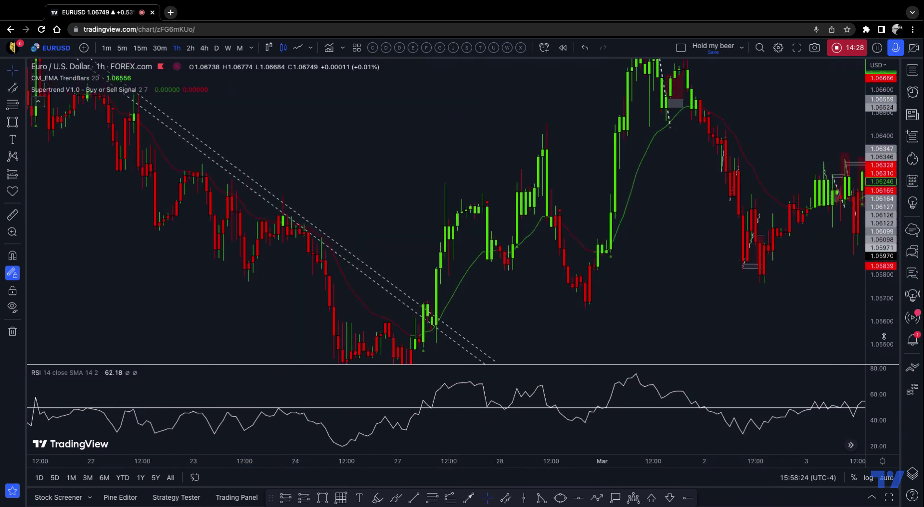
pyautogui.moveTo(686, 294); pyautogui.dragTo(720, 155)
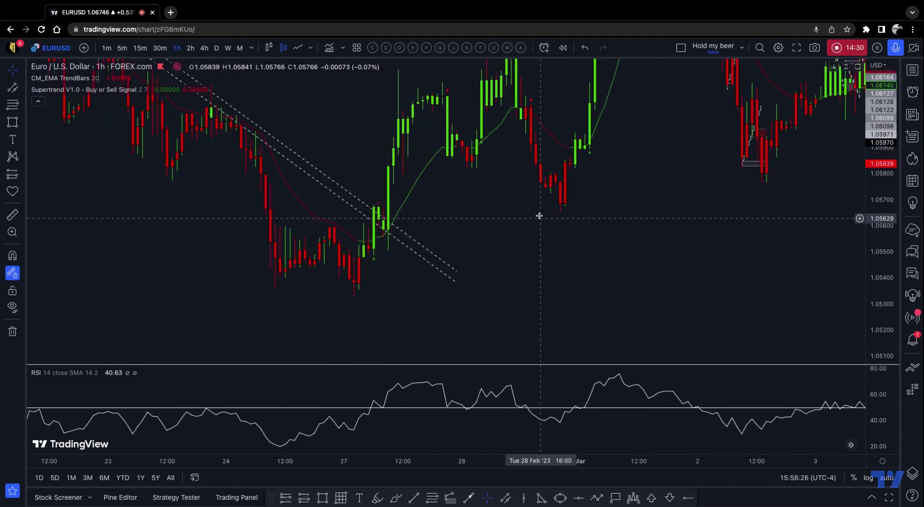
pyautogui.scroll(1, 538, 212)
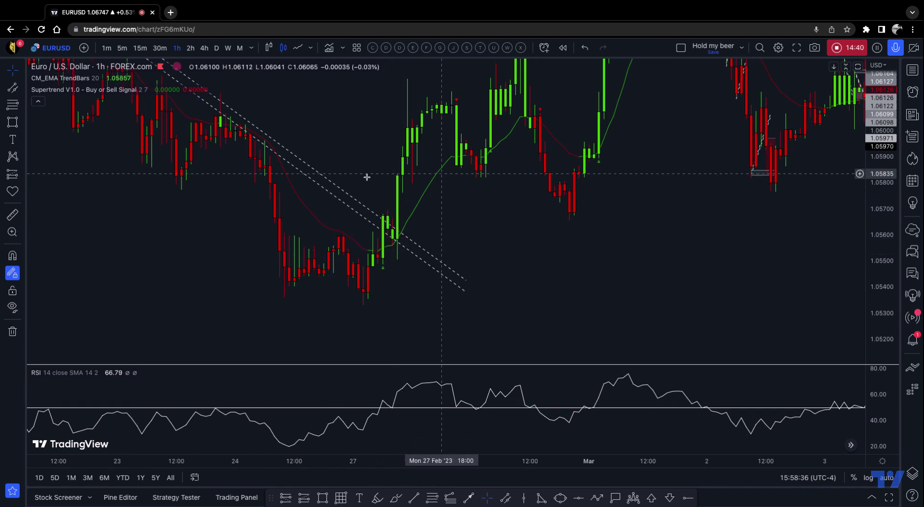
pyautogui.click(22, 174)
pyautogui.click(50, 179)
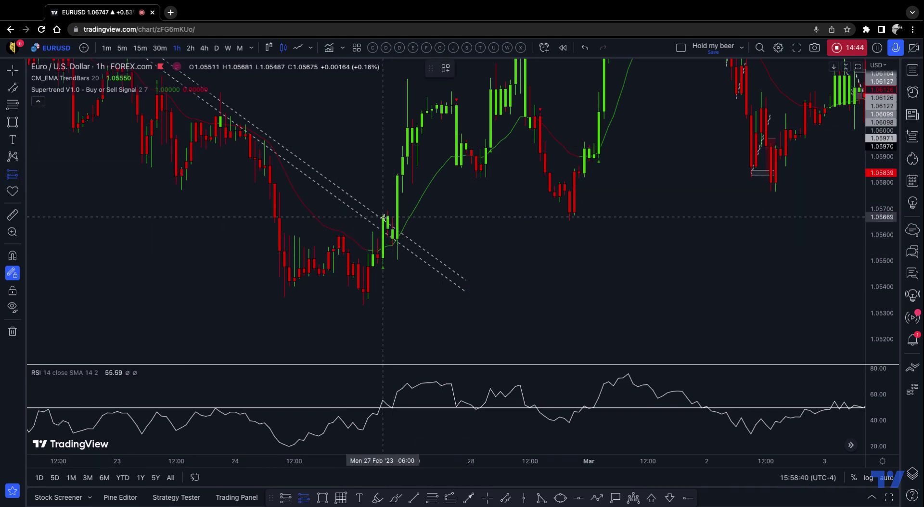
pyautogui.click(384, 217)
pyautogui.moveTo(382, 299); pyautogui.dragTo(382, 268)
# Step: Raise the 27 February long position's target to 1.06717
pyautogui.scroll(-3, 656, 218)
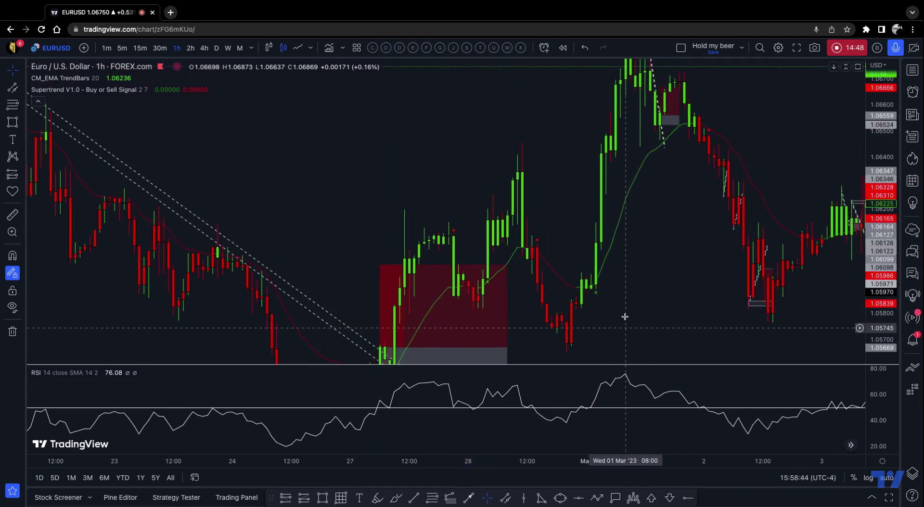
pyautogui.hscroll(-5, 621, 313)
pyautogui.scroll(-3, 719, 286)
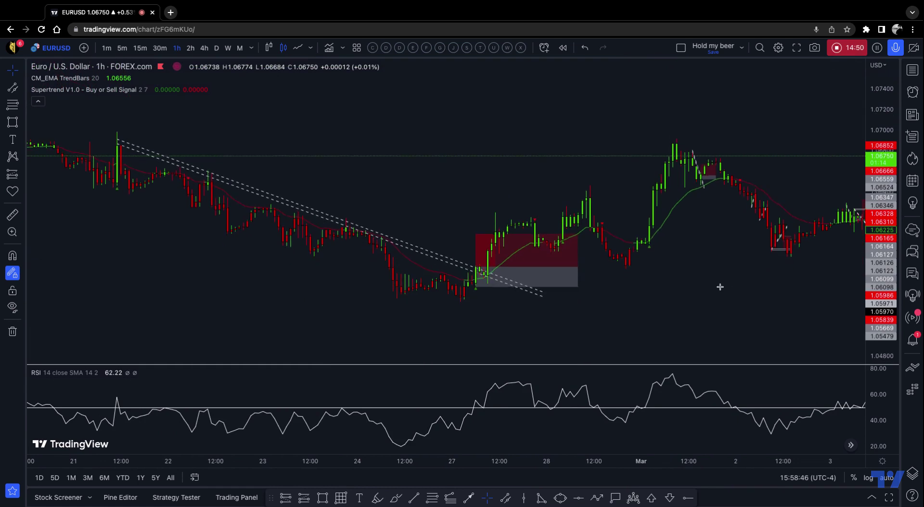
pyautogui.hscroll(-5, 720, 287)
pyautogui.hscroll(5, 720, 286)
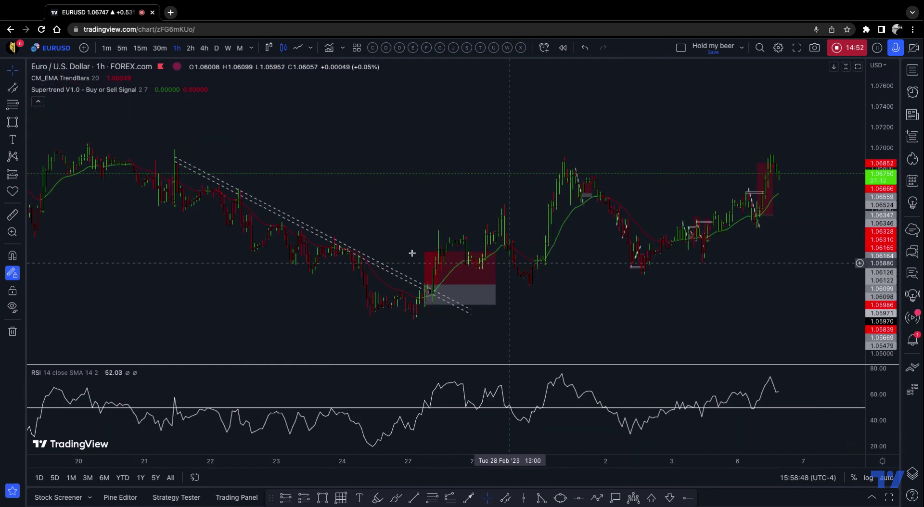
pyautogui.moveTo(424, 253); pyautogui.dragTo(425, 178)
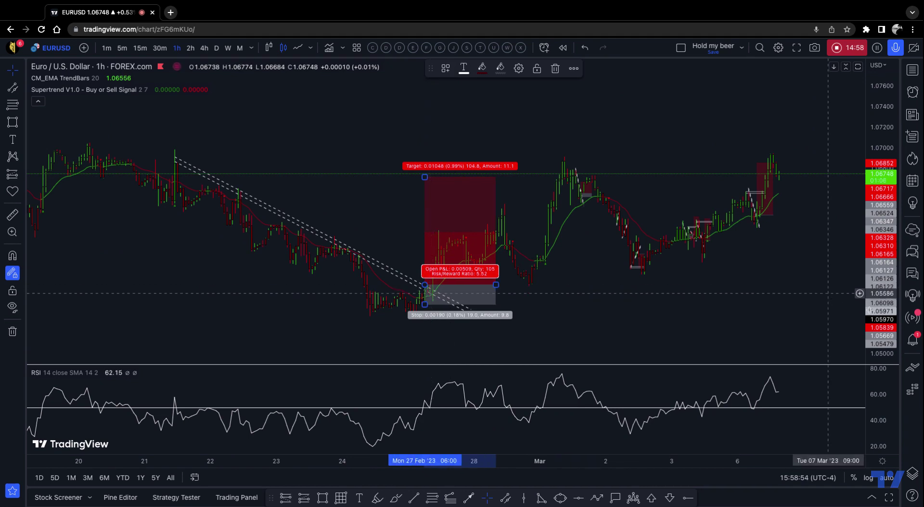
# Step: Raise the 27 February long position's target to 1.06883, near the level of the 21 February spike
pyautogui.click(588, 324)
pyautogui.hscroll(-3, 589, 324)
pyautogui.hscroll(5, 590, 325)
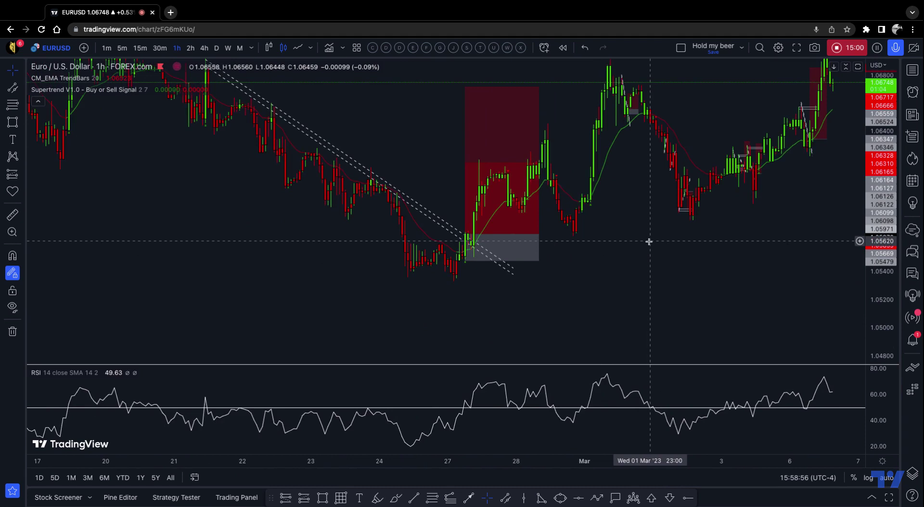
pyautogui.scroll(2, 434, 313)
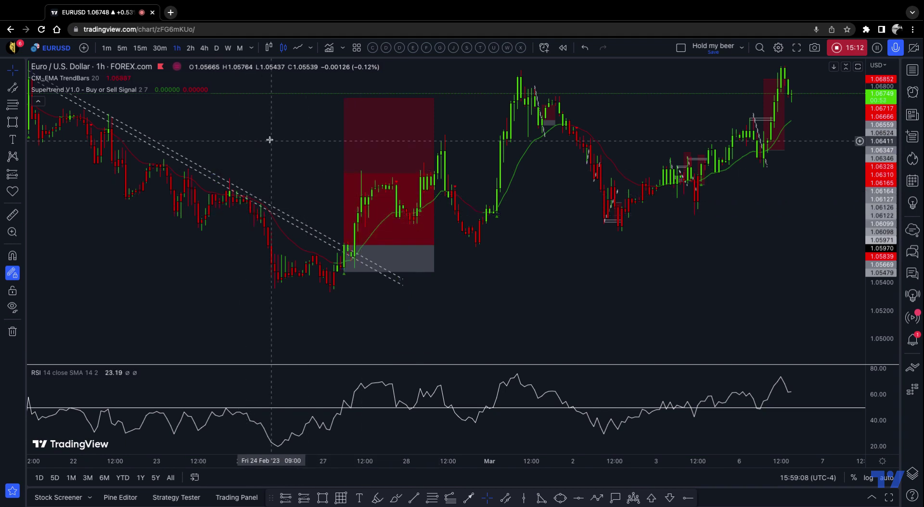
pyautogui.hscroll(-5, 268, 140)
pyautogui.hscroll(-5, 279, 153)
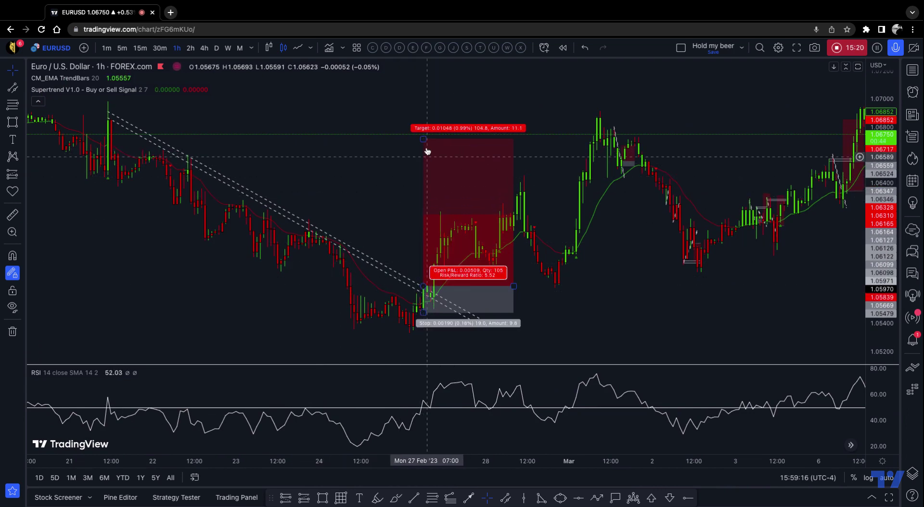
pyautogui.moveTo(424, 139); pyautogui.dragTo(423, 115)
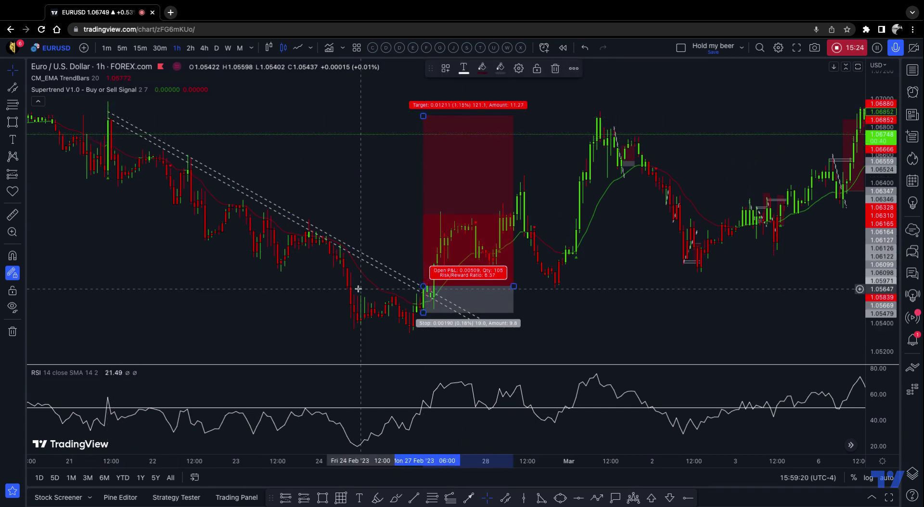
pyautogui.moveTo(424, 116); pyautogui.dragTo(424, 110)
# Step: Extend the 27 February long position to about 15:00 on 1 March, past the peak that reaches its target
pyautogui.moveTo(724, 332); pyautogui.dragTo(654, 312)
pyautogui.click(365, 224)
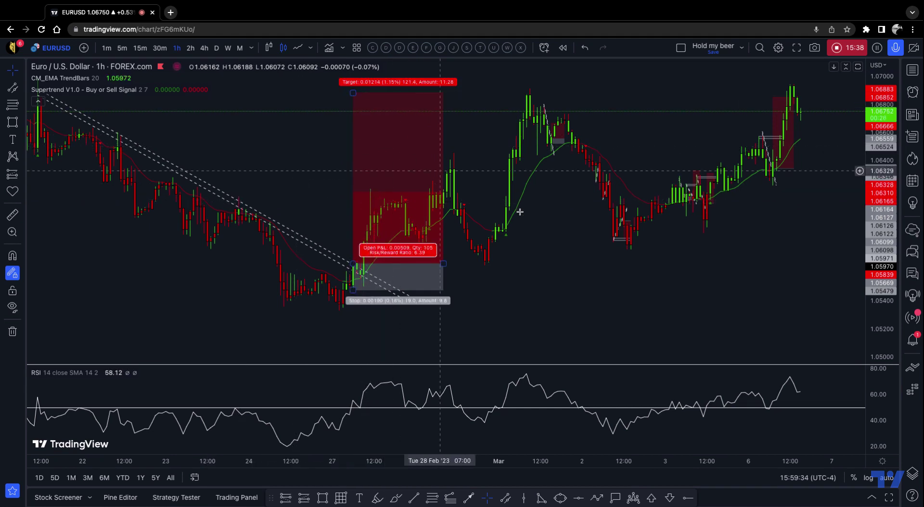
pyautogui.hscroll(-5, 215, 150)
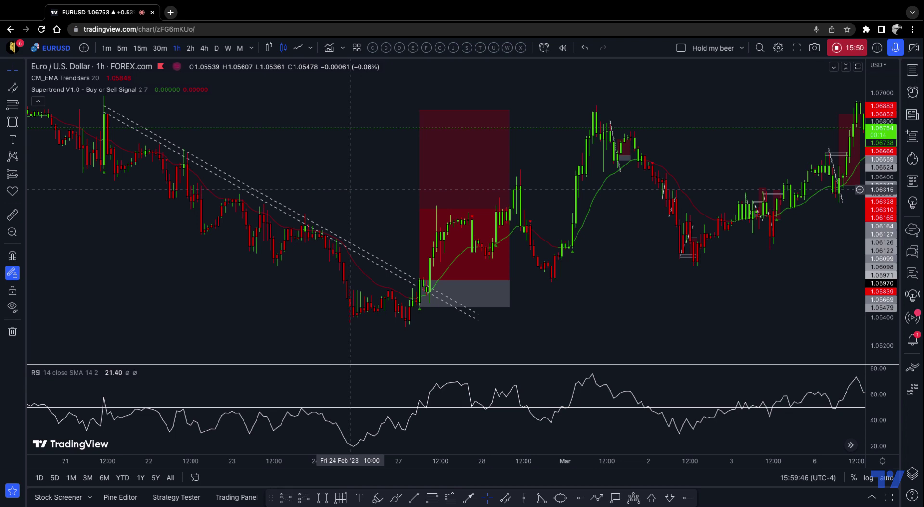
pyautogui.hscroll(-3, 349, 178)
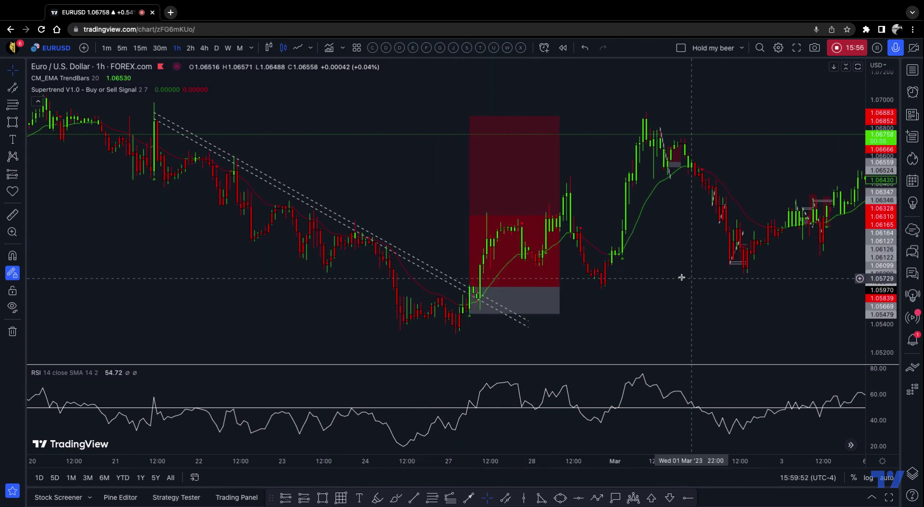
pyautogui.hscroll(2, 681, 278)
pyautogui.hscroll(4, 681, 278)
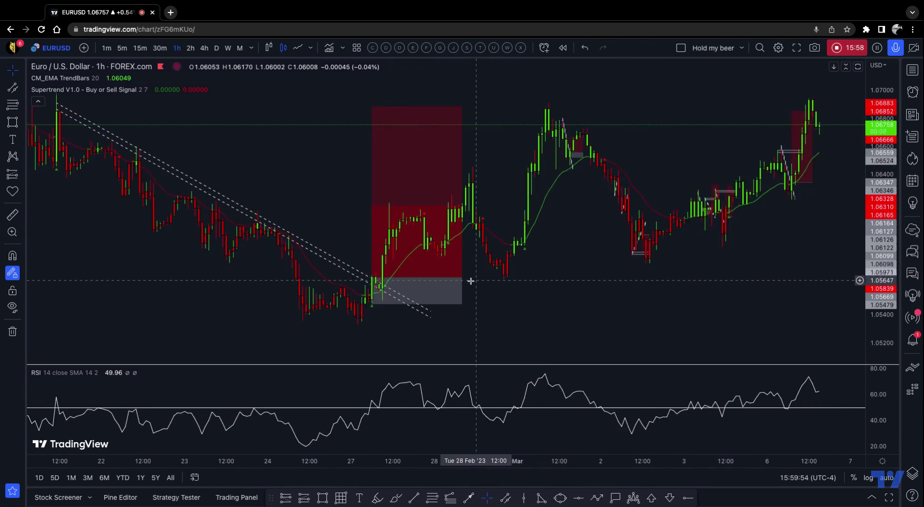
pyautogui.moveTo(464, 279)
pyautogui.moveTo(462, 278); pyautogui.dragTo(566, 281)
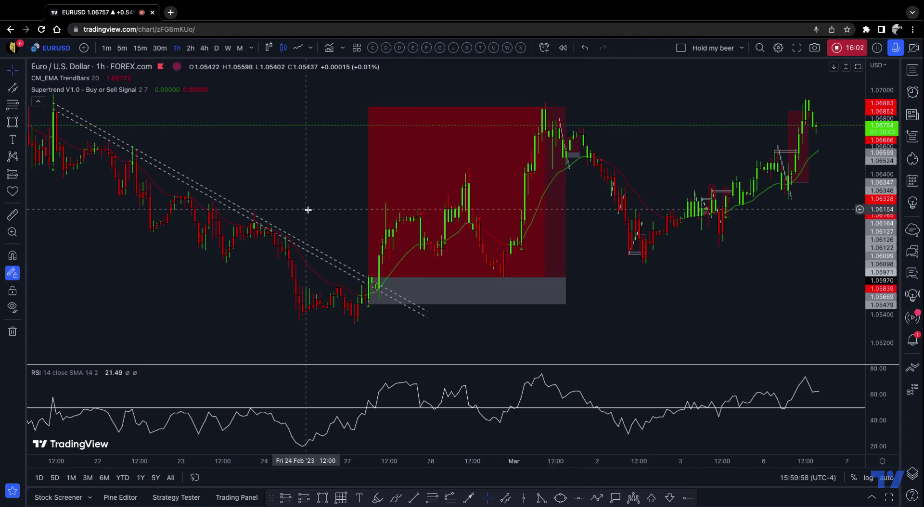
# Step: Reset the EURUSD chart view, show the watchlist and load US100 from its indices section
pyautogui.hscroll(-20, 308, 210)
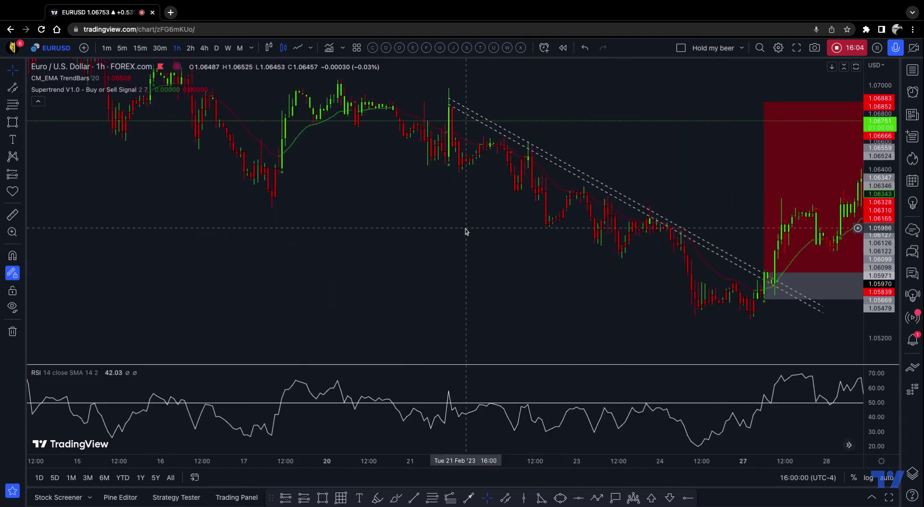
pyautogui.rightClick(465, 231)
pyautogui.hotkey('alt', 'r')
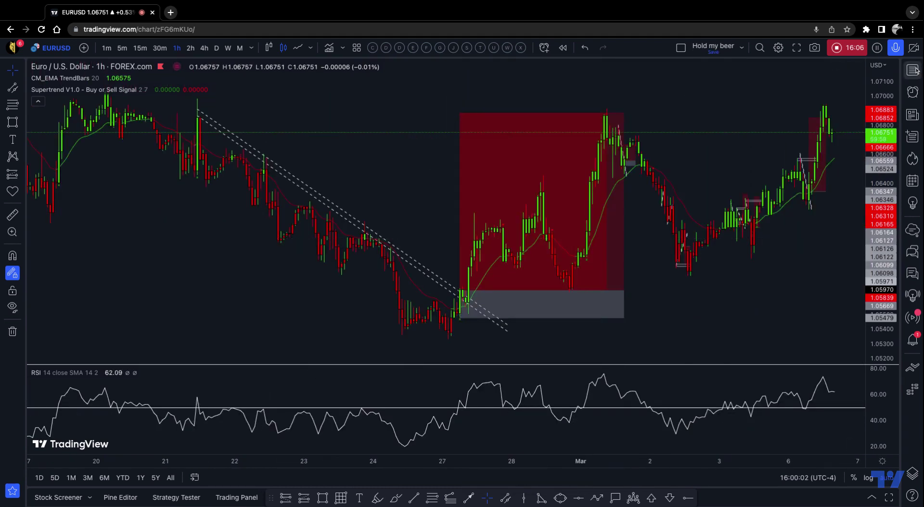
pyautogui.click(913, 70)
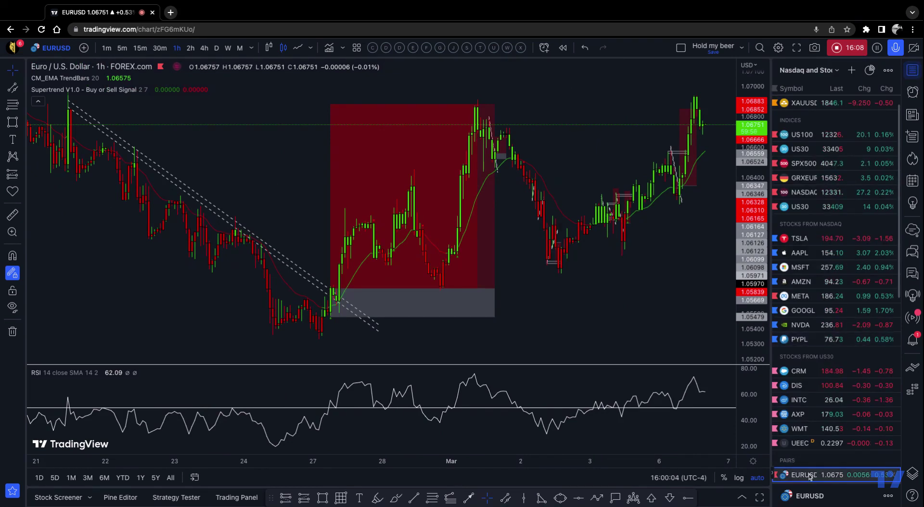
pyautogui.scroll(1, 824, 219)
pyautogui.scroll(-5, 832, 315)
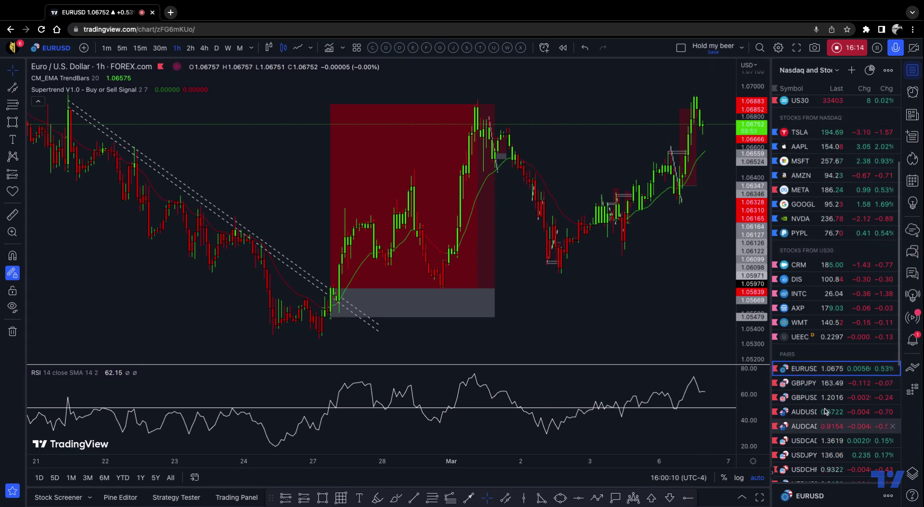
pyautogui.scroll(5, 825, 226)
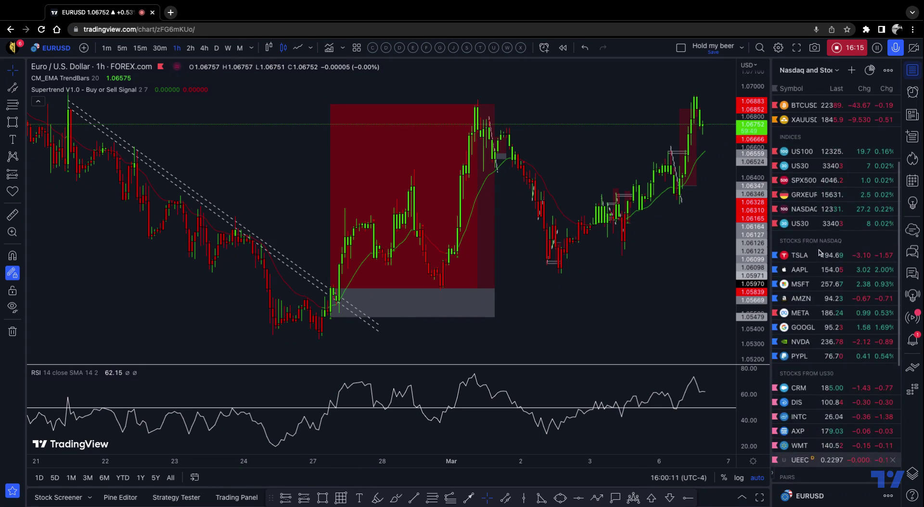
pyautogui.click(817, 154)
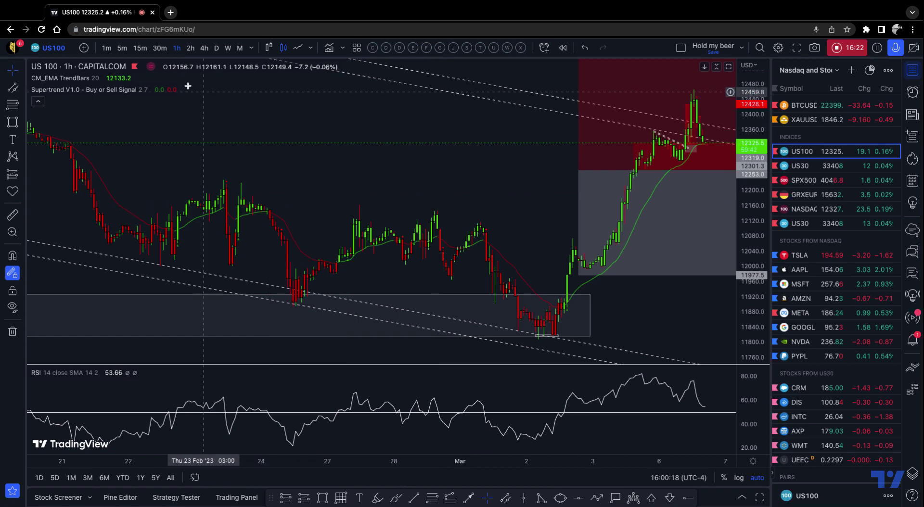
# Step: View US100 on the 5-minute interval and settle on the 15-minute interval
pyautogui.scroll(-3, 193, 183)
pyautogui.click(122, 48)
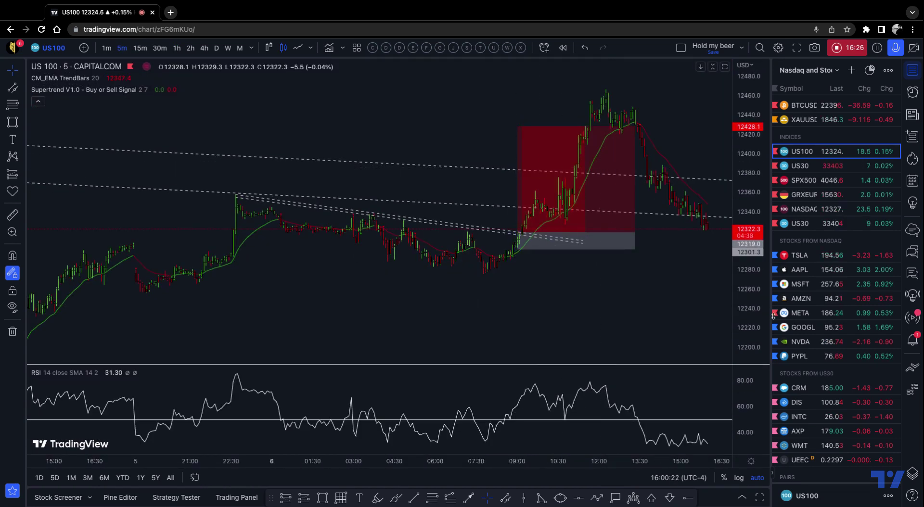
pyautogui.scroll(2, 750, 316)
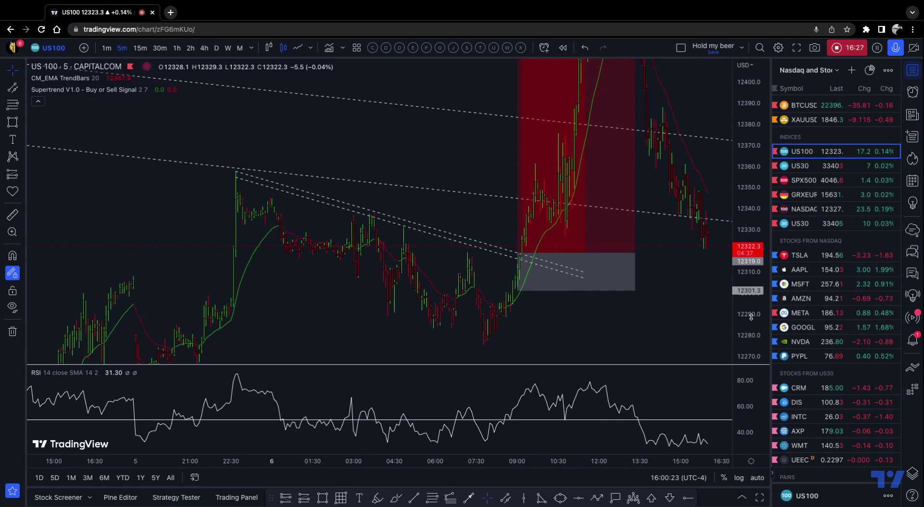
pyautogui.click(140, 47)
pyautogui.scroll(5, 586, 196)
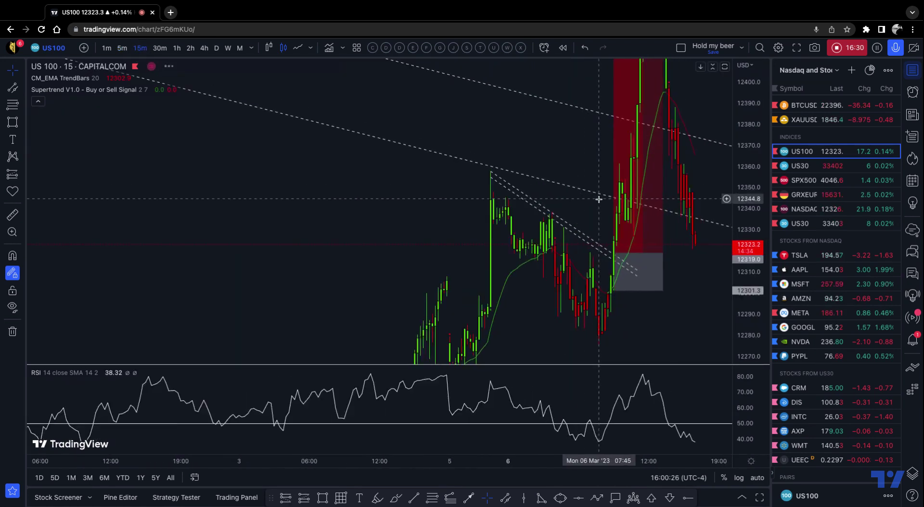
# Step: Clone the small descending parallel channel of 5–6 March and place the copy parallel to it along the price lows
pyautogui.moveTo(744, 272)
pyautogui.mouseDown()
pyautogui.moveTo(760, 264)
pyautogui.moveTo(761, 289)
pyautogui.moveTo(748, 288)
pyautogui.mouseUp()
pyautogui.scroll(2, 736, 305)
pyautogui.hscroll(1, 677, 305)
pyautogui.click(505, 273)
pyautogui.click(654, 292)
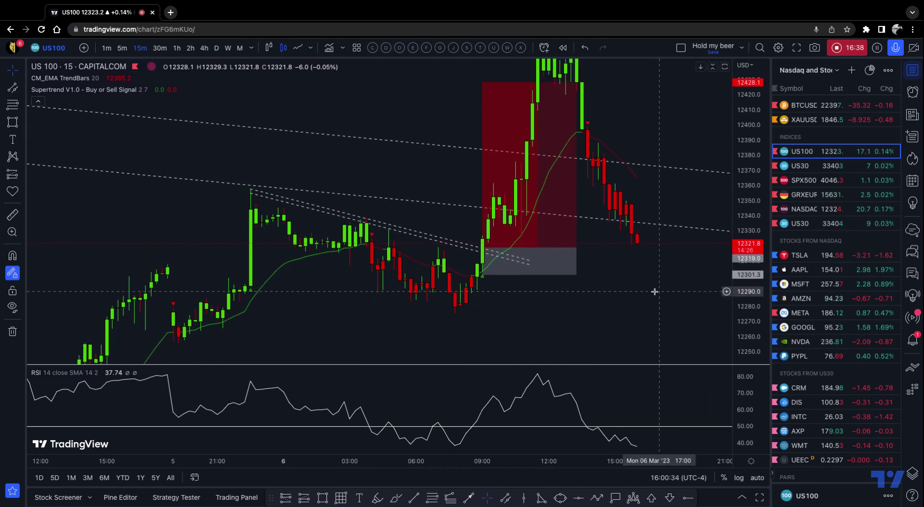
pyautogui.hscroll(2, 654, 292)
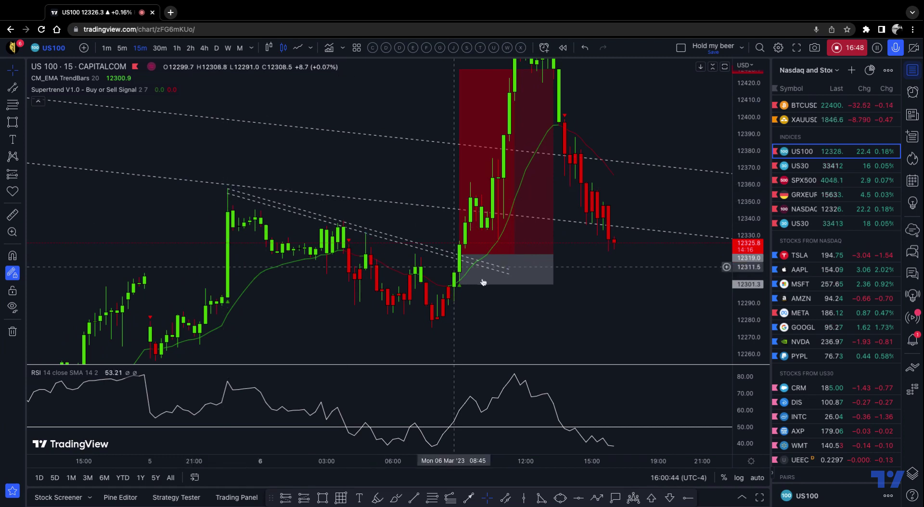
pyautogui.rightClick(442, 255)
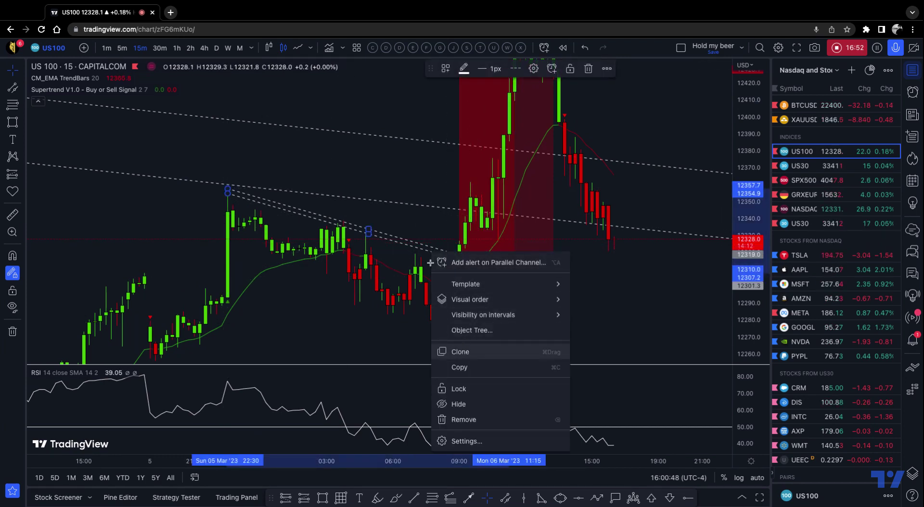
pyautogui.click(464, 351)
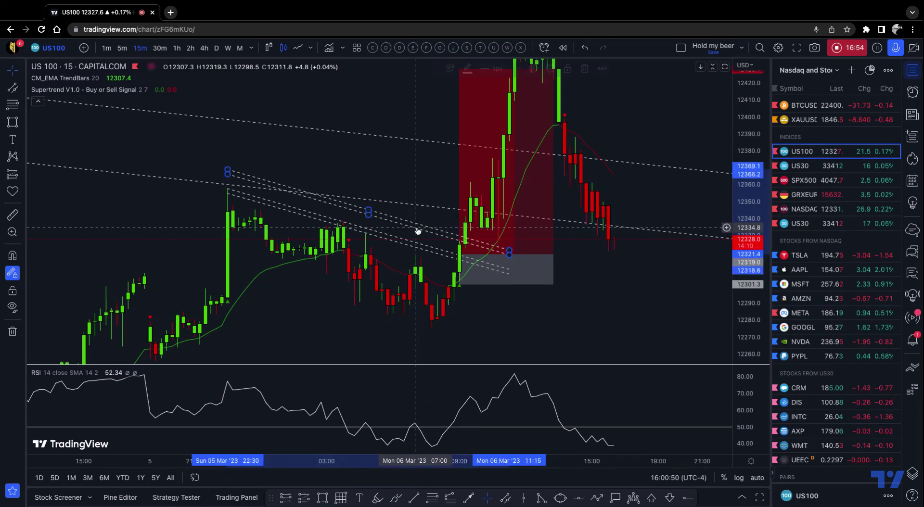
pyautogui.moveTo(418, 230); pyautogui.dragTo(390, 311)
# Step: Raise the entry of the 6 March 09:00 long position to 12324.3, above the channel breakout
pyautogui.click(462, 282)
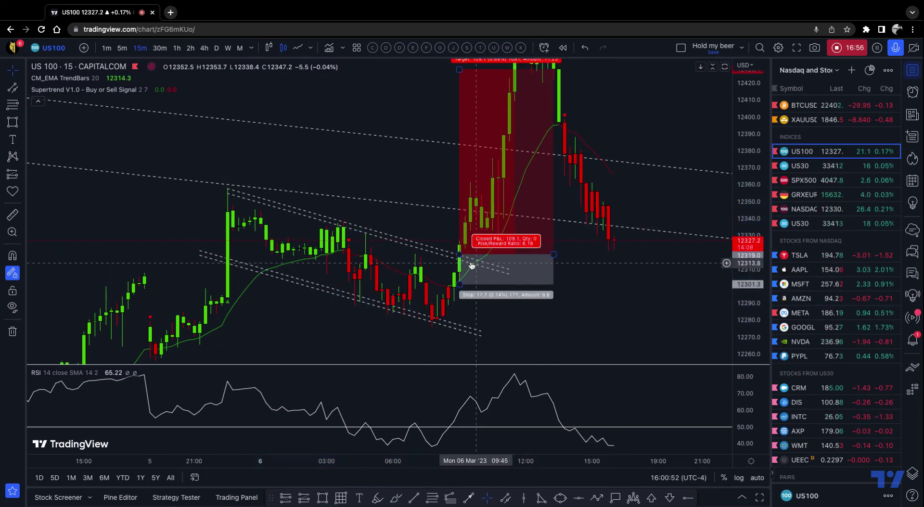
pyautogui.click(462, 292)
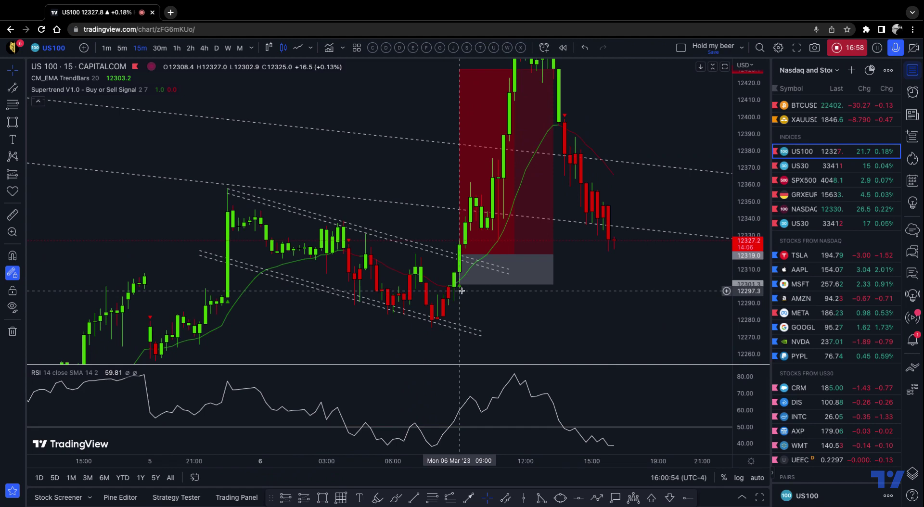
pyautogui.click(464, 271)
pyautogui.moveTo(460, 254); pyautogui.dragTo(462, 247)
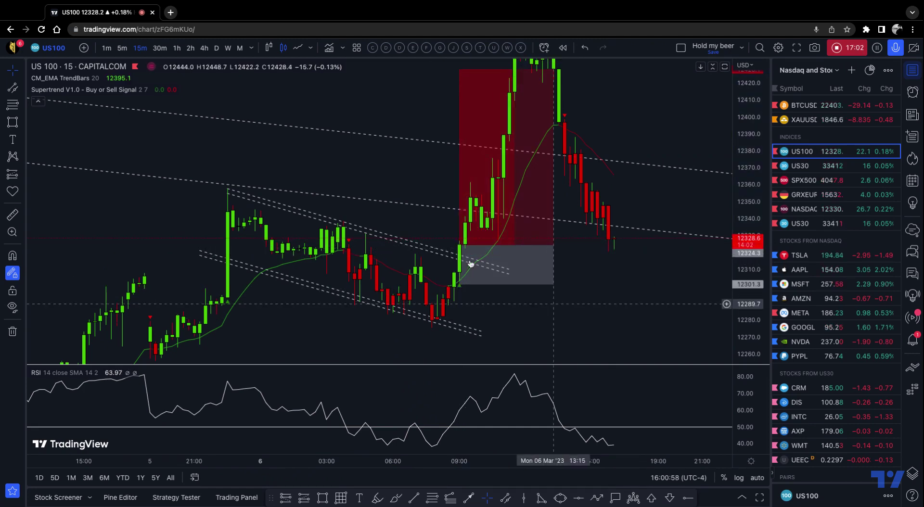
pyautogui.click(458, 384)
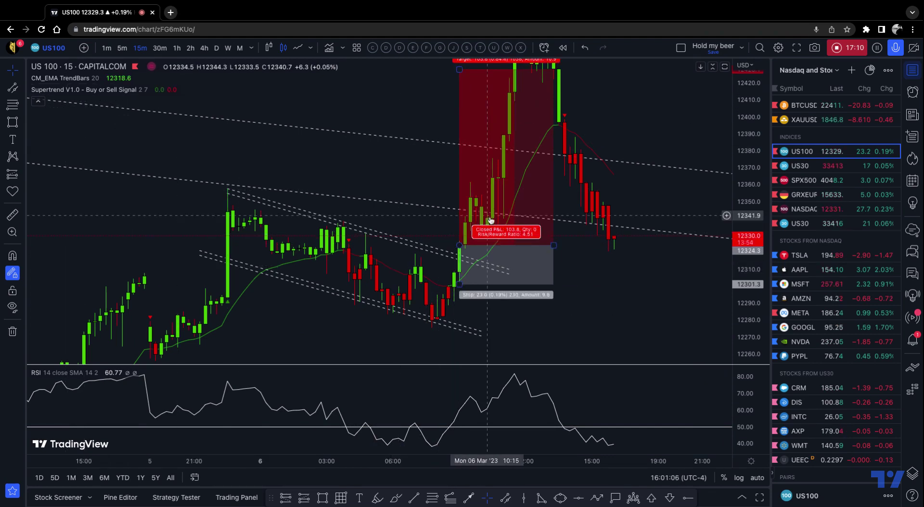
# Step: Raise the stop of the 6 March long position to 12324.2, just under its entry
pyautogui.moveTo(749, 122); pyautogui.dragTo(676, 171)
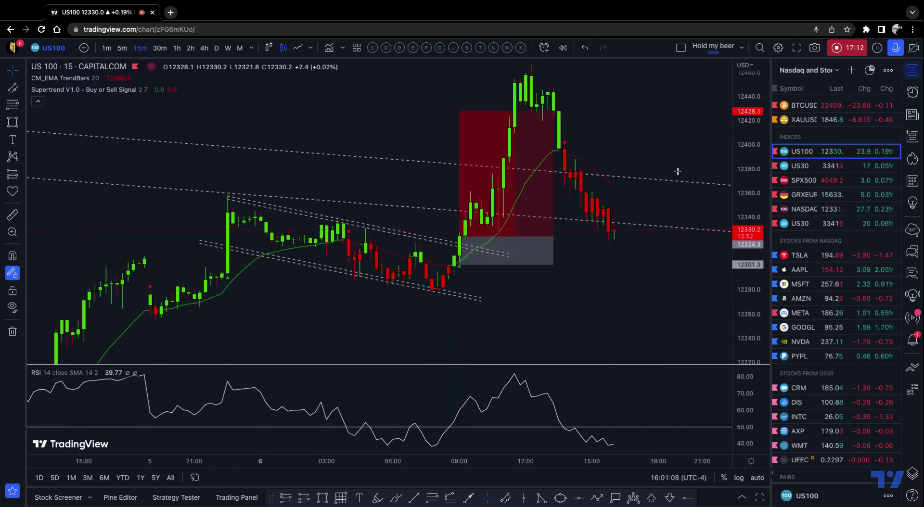
pyautogui.scroll(-1, 638, 134)
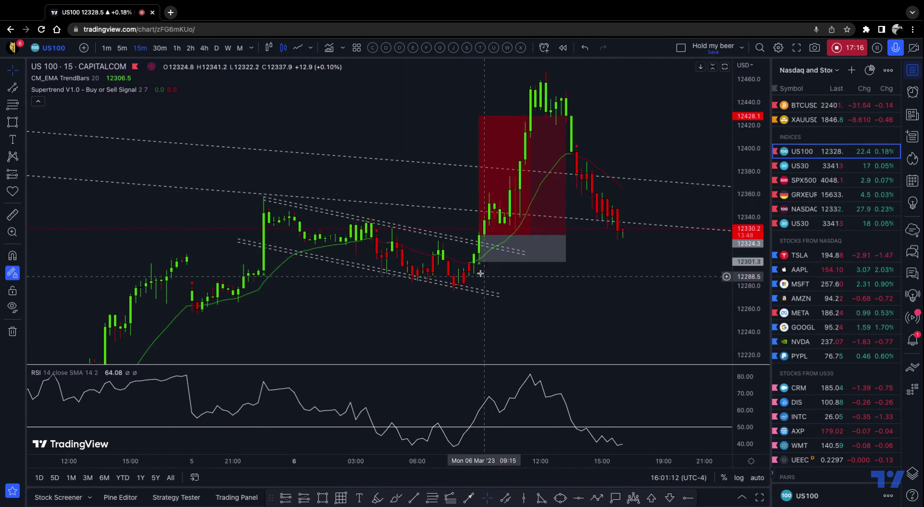
pyautogui.moveTo(479, 261); pyautogui.dragTo(479, 236)
# Step: Set the target of the 6 March long position to 12377.2, near the upper line of the large descending channel
pyautogui.moveTo(692, 149); pyautogui.dragTo(576, 134)
pyautogui.moveTo(370, 137); pyautogui.dragTo(367, 101)
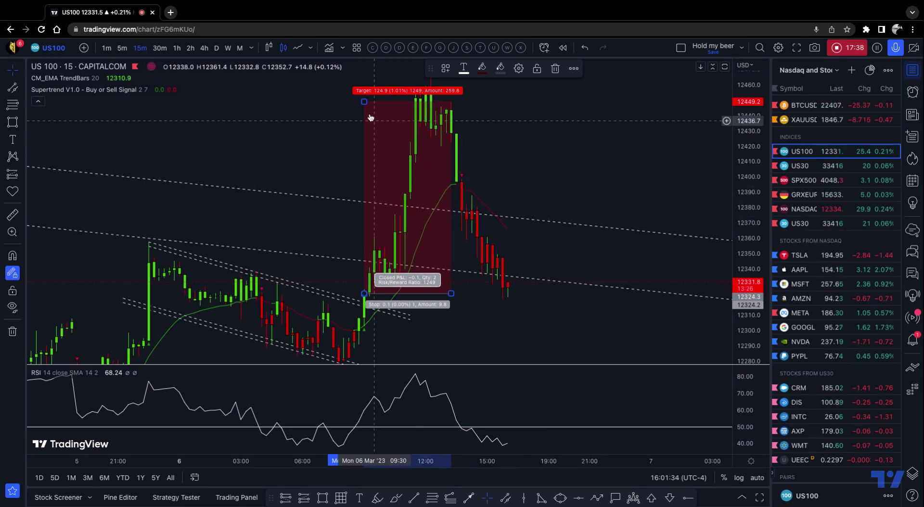
pyautogui.moveTo(364, 102); pyautogui.dragTo(363, 212)
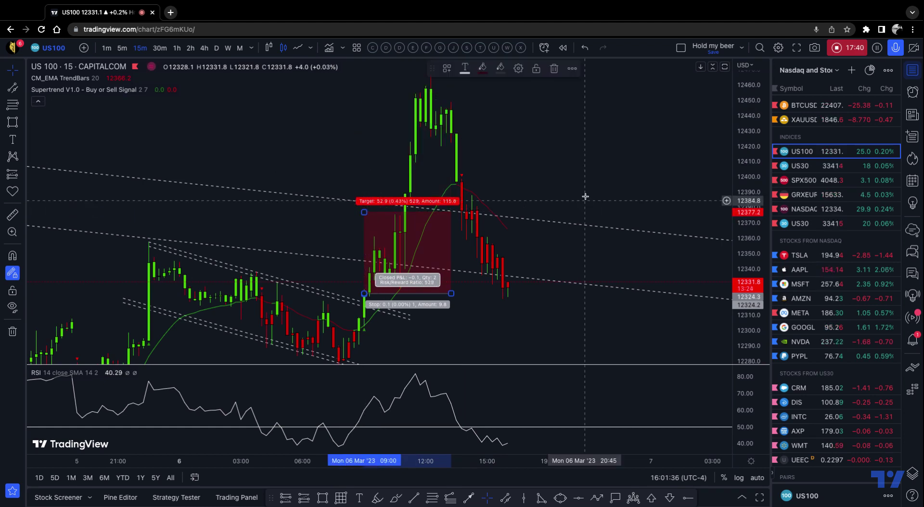
pyautogui.click(584, 196)
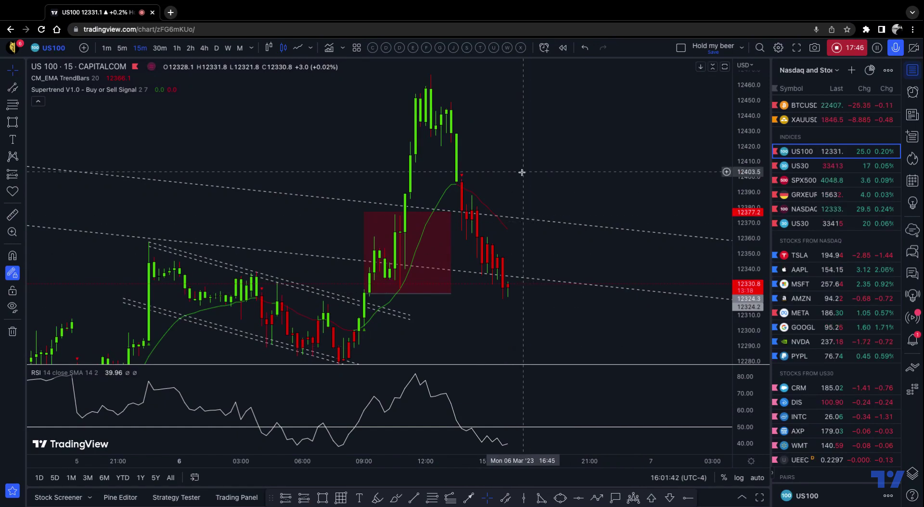
# Step: Examine the 6 March channel breakout trade on US100, maximising the price pane for a larger view
pyautogui.scroll(-1, 525, 172)
pyautogui.moveTo(531, 174); pyautogui.dragTo(564, 211)
pyautogui.hscroll(-3, 634, 134)
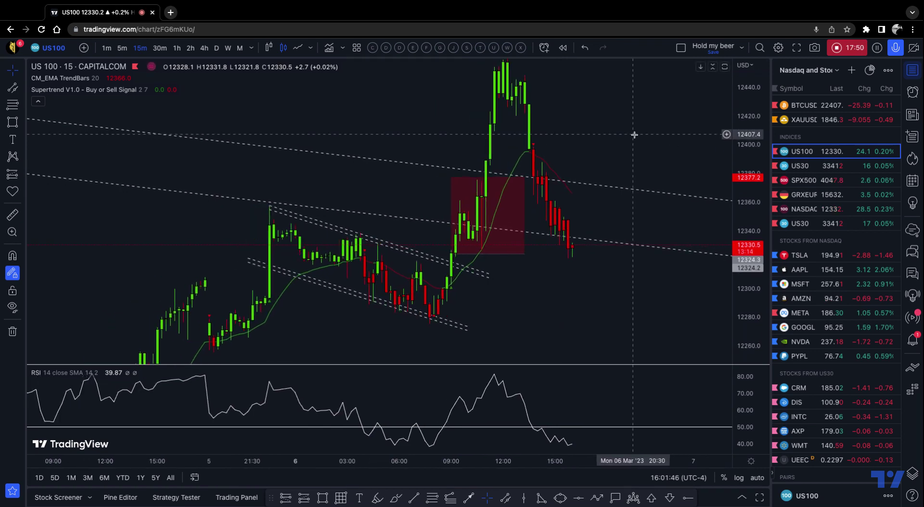
pyautogui.doubleClick(634, 135)
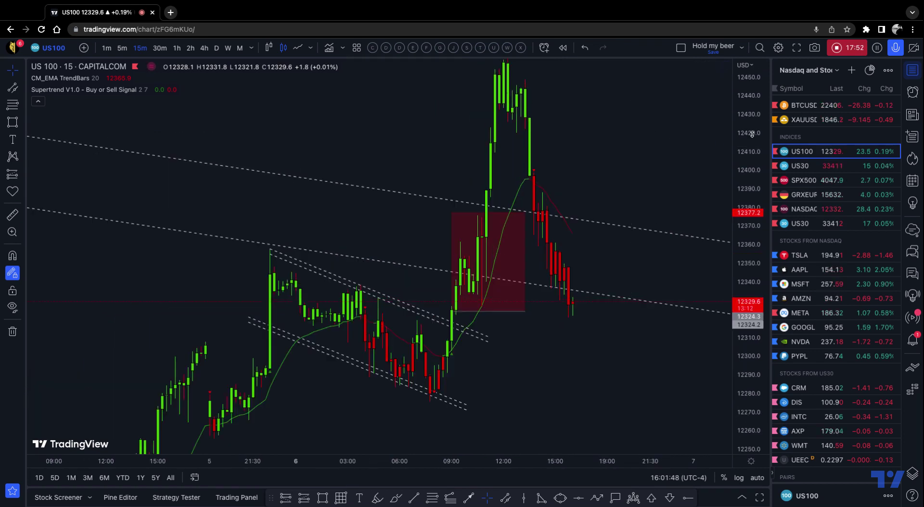
pyautogui.hscroll(3, 681, 150)
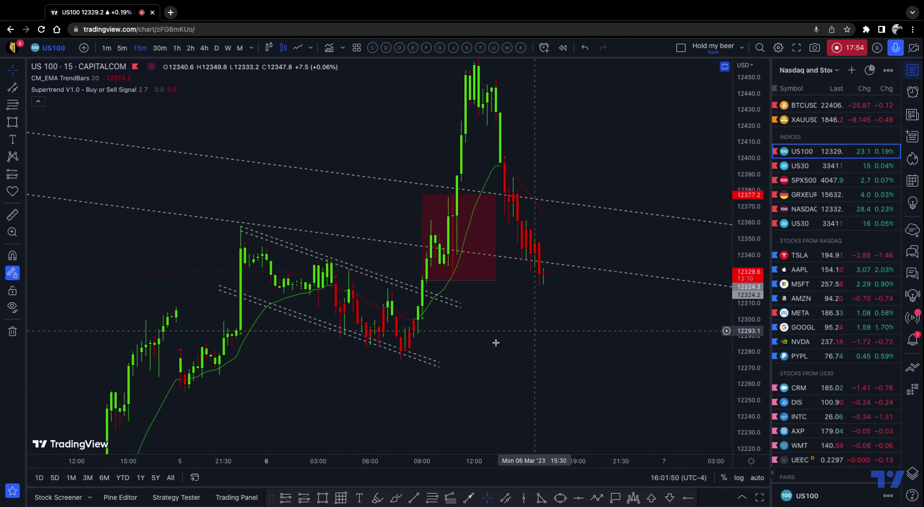
pyautogui.hscroll(-3, 495, 343)
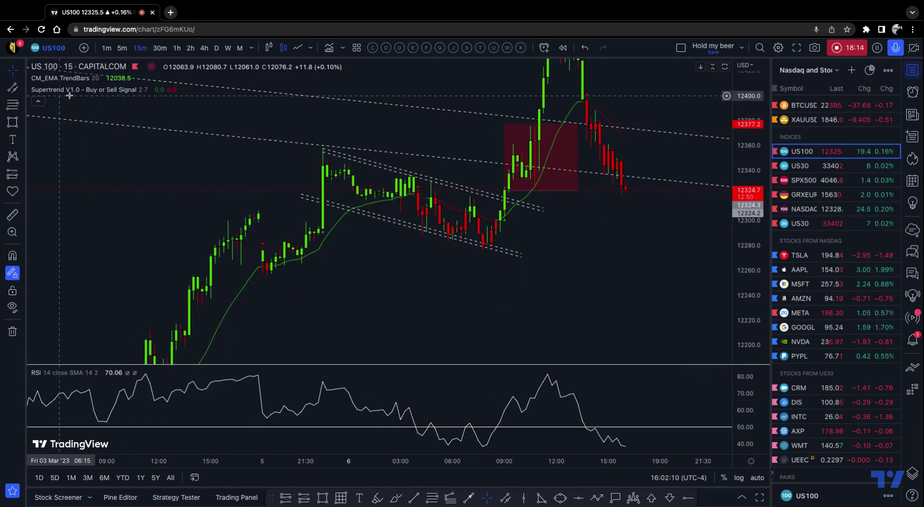
pyautogui.moveTo(43, 80)
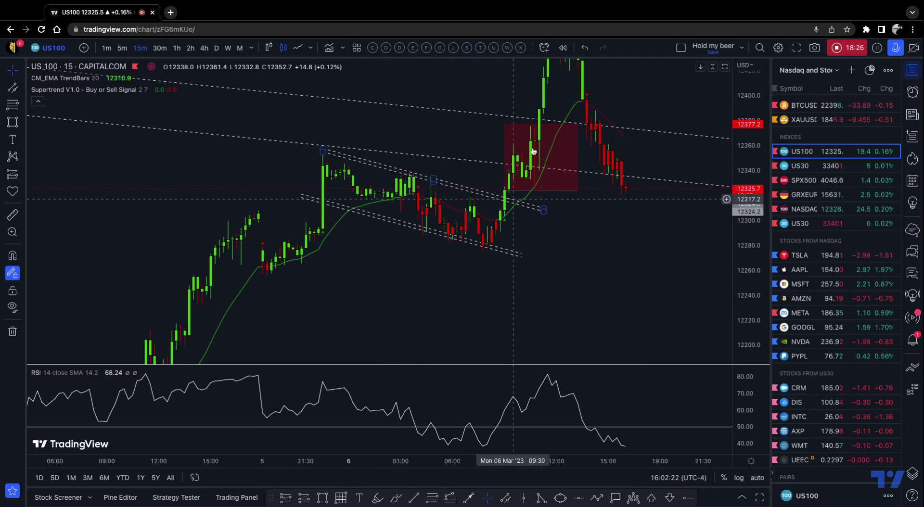
# Step: Compare the candles of the 3 March US100 rally with the CM_EMA TrendBars indicator hidden and shown again
pyautogui.moveTo(749, 159); pyautogui.dragTo(665, 279)
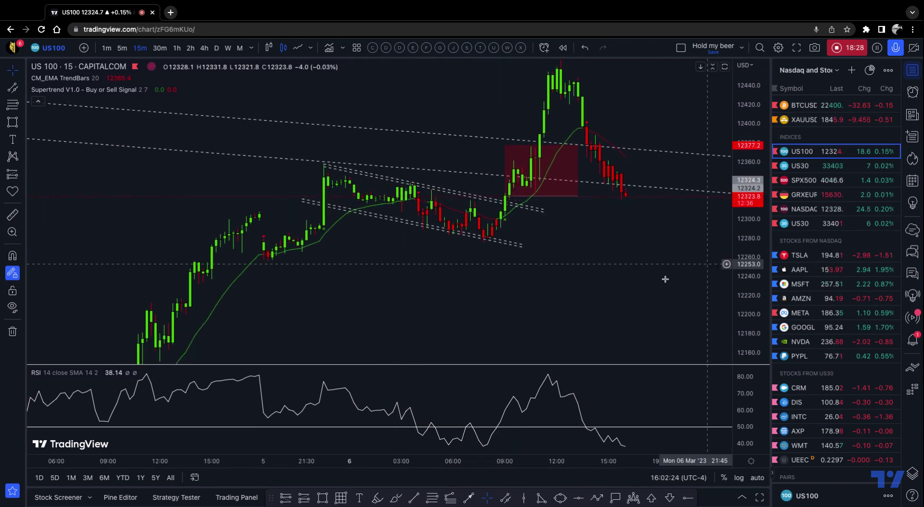
pyautogui.scroll(-1, 635, 275)
pyautogui.moveTo(413, 305); pyautogui.dragTo(491, 200)
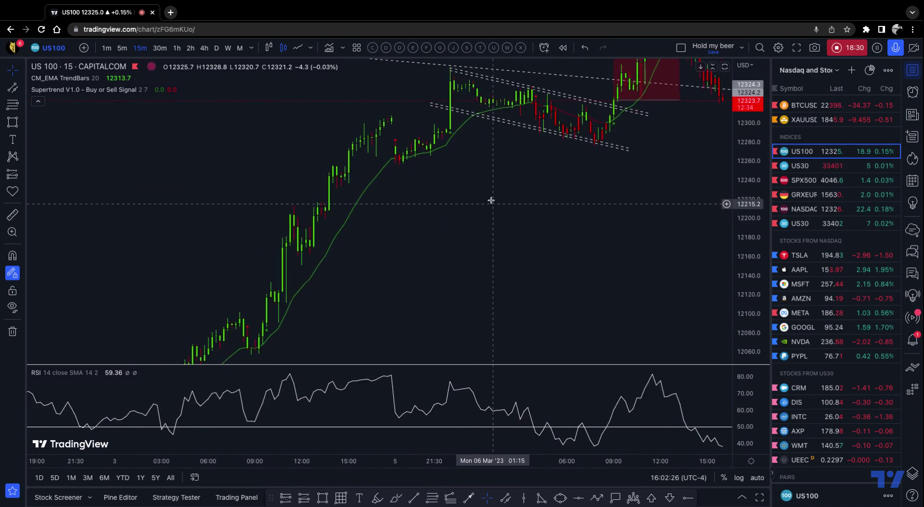
pyautogui.moveTo(377, 292); pyautogui.dragTo(454, 233)
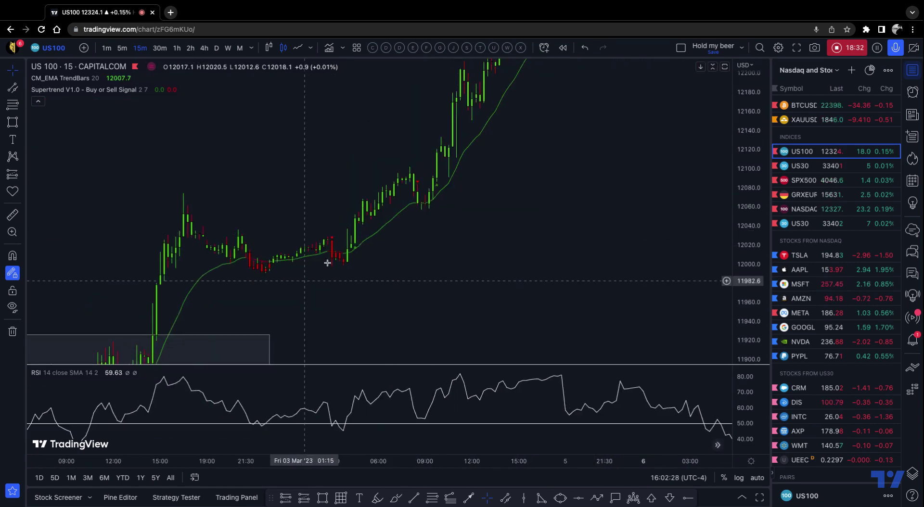
pyautogui.moveTo(532, 207); pyautogui.dragTo(415, 289)
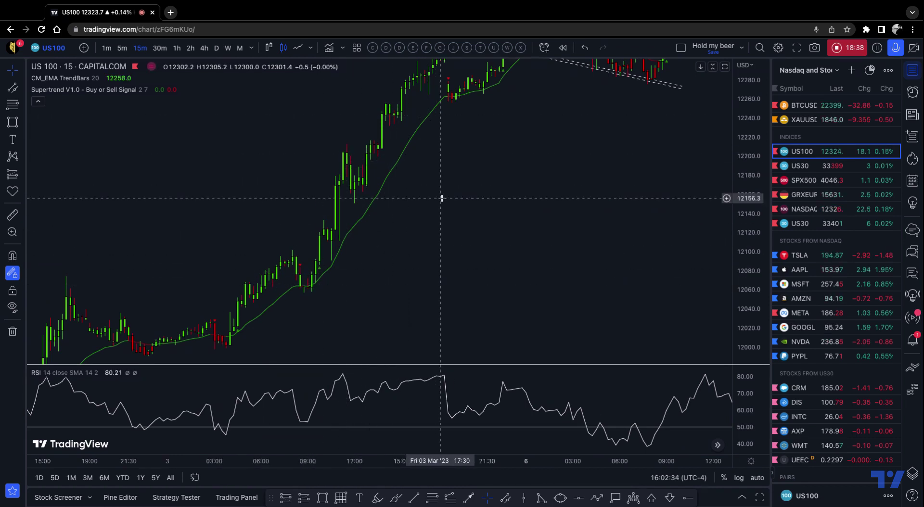
pyautogui.scroll(3, 442, 198)
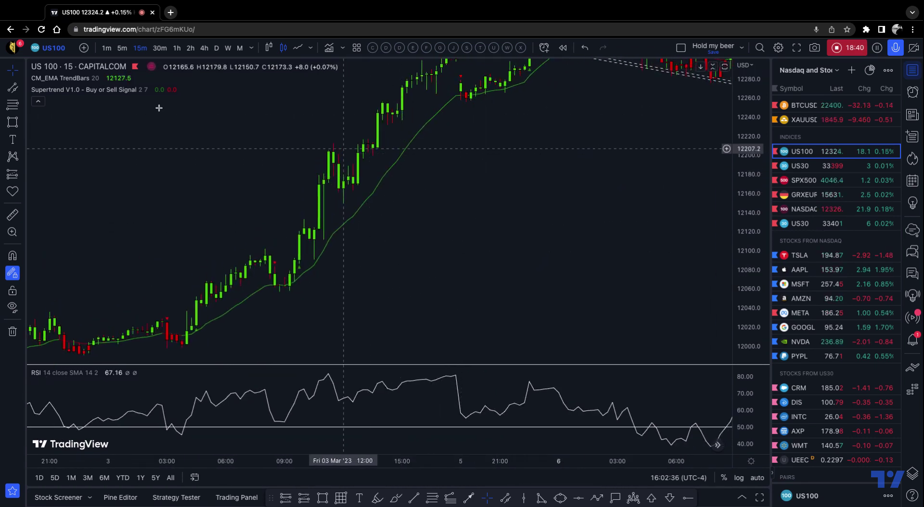
pyautogui.click(107, 78)
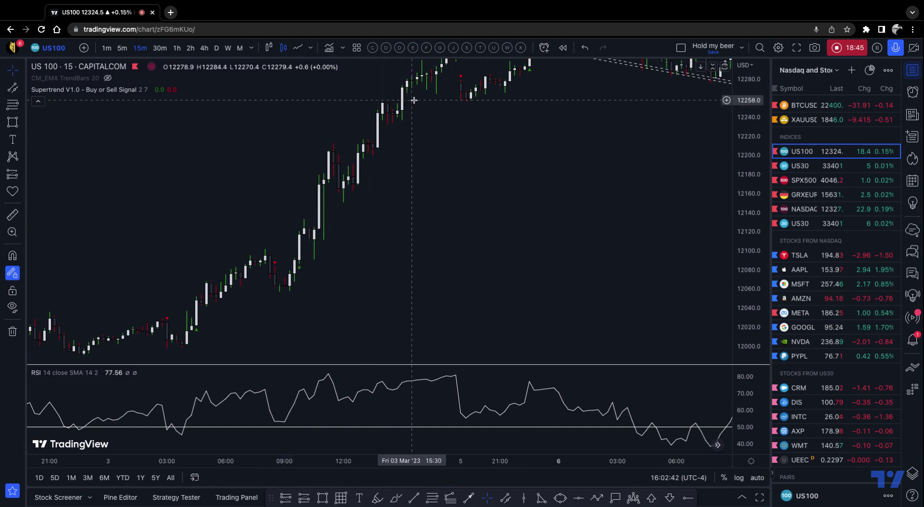
pyautogui.moveTo(235, 109)
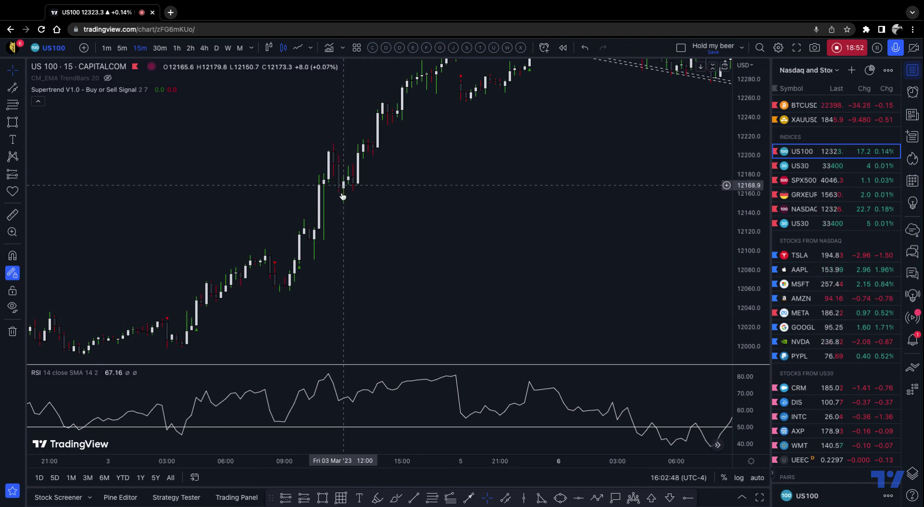
pyautogui.click(109, 79)
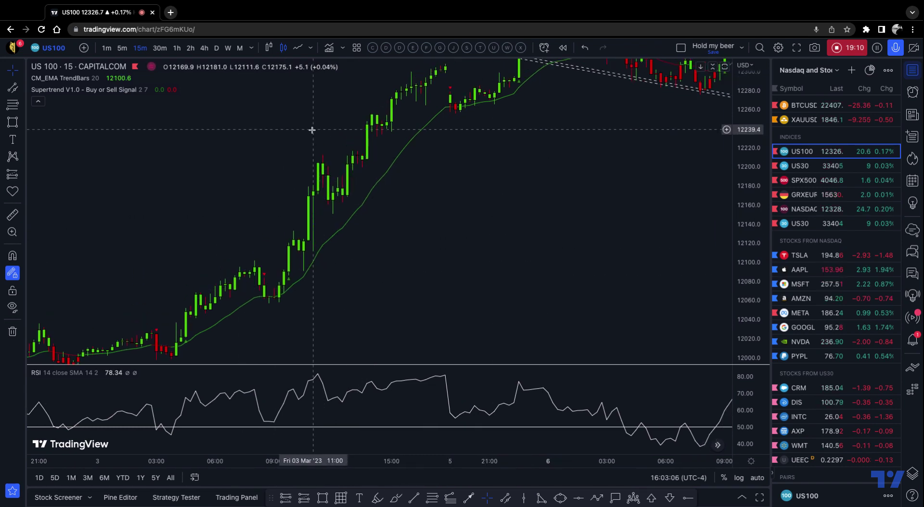
pyautogui.hscroll(-5, 458, 250)
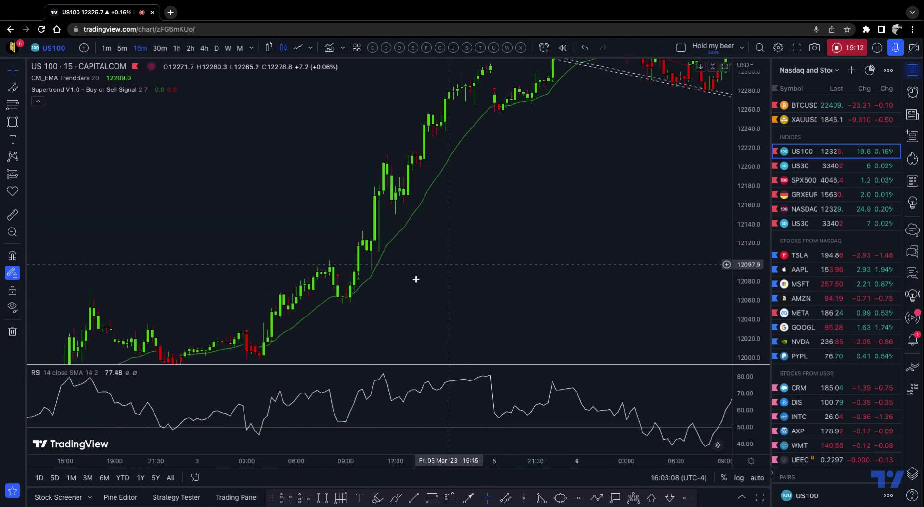
pyautogui.moveTo(480, 275); pyautogui.dragTo(570, 203)
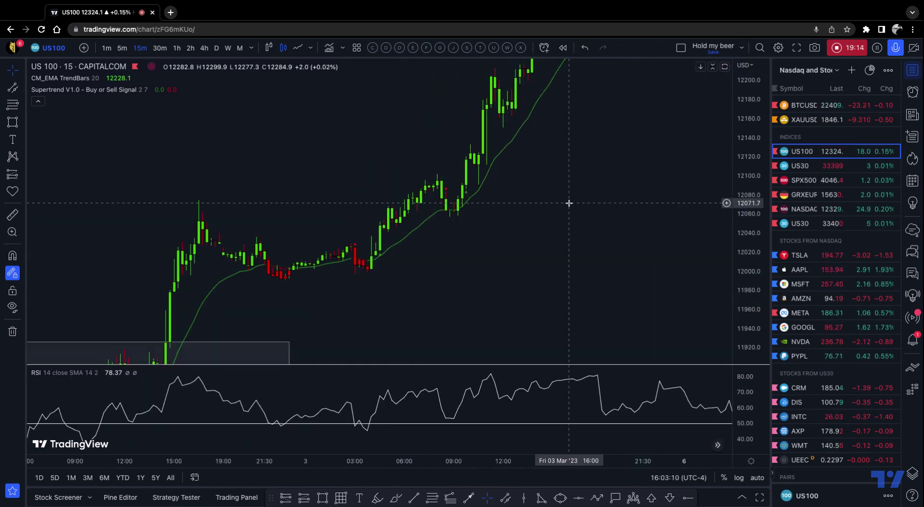